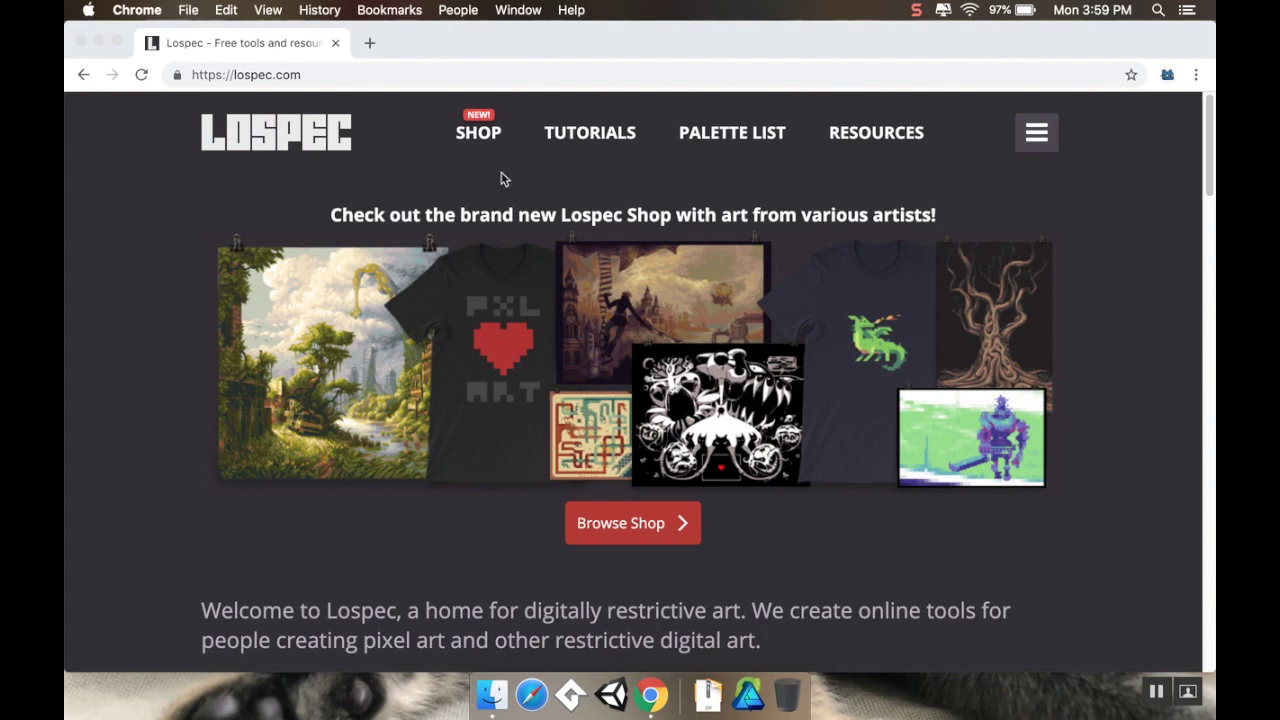
Browse Lospec's full palette list and open the Mort vs Zughy palette page
click(736, 145)
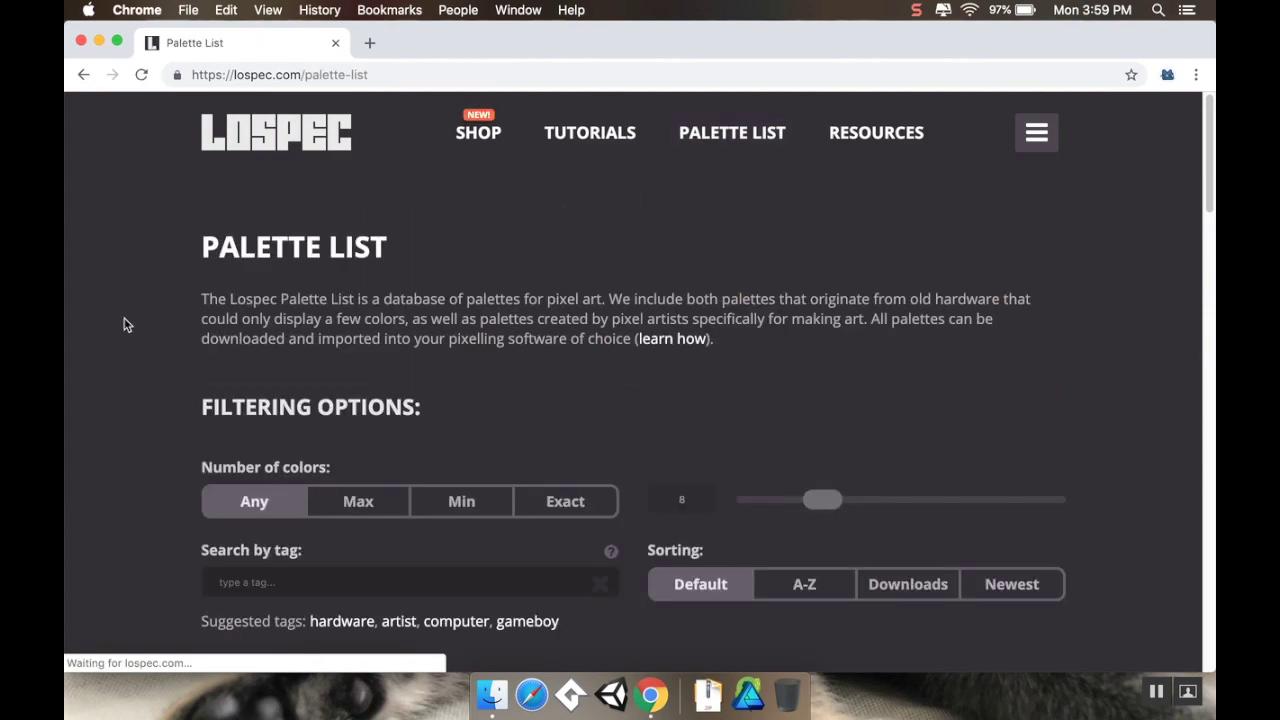
scroll(157, 327, down, 5)
scroll(157, 327, down, 2)
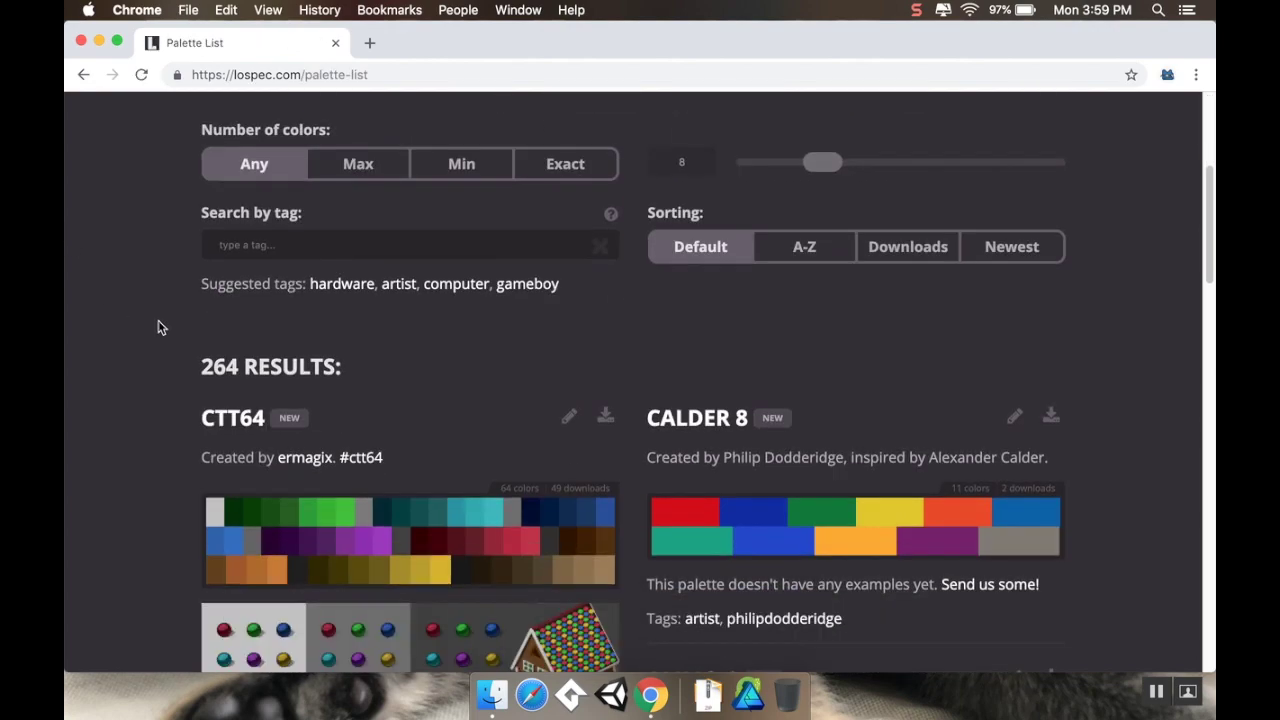
scroll(157, 327, down, 5)
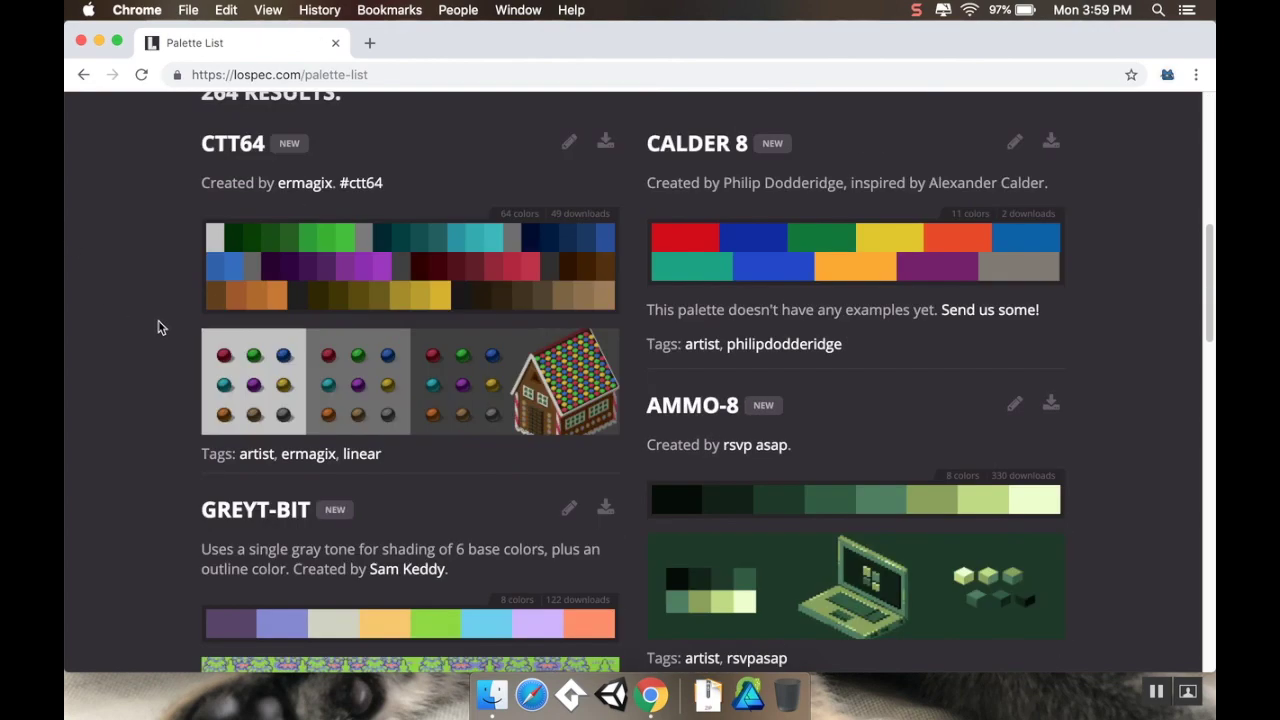
scroll(160, 327, down, 6)
scroll(151, 349, down, 6)
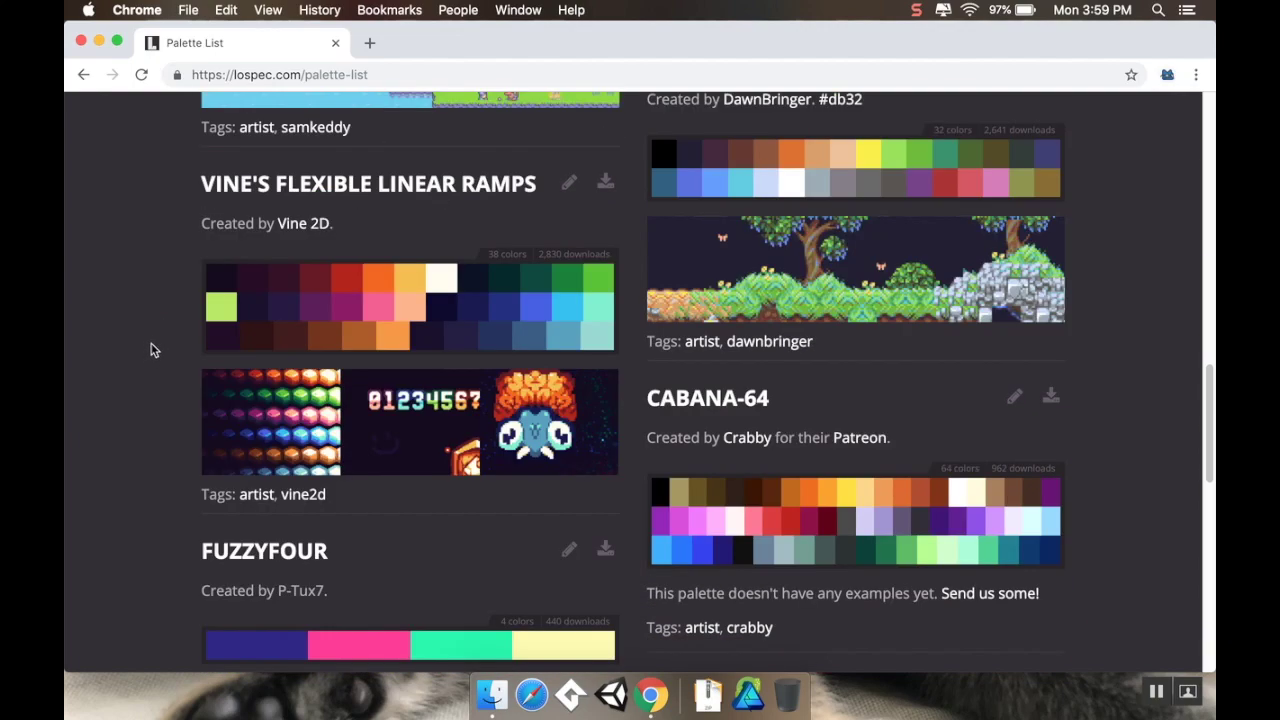
scroll(153, 347, down, 10)
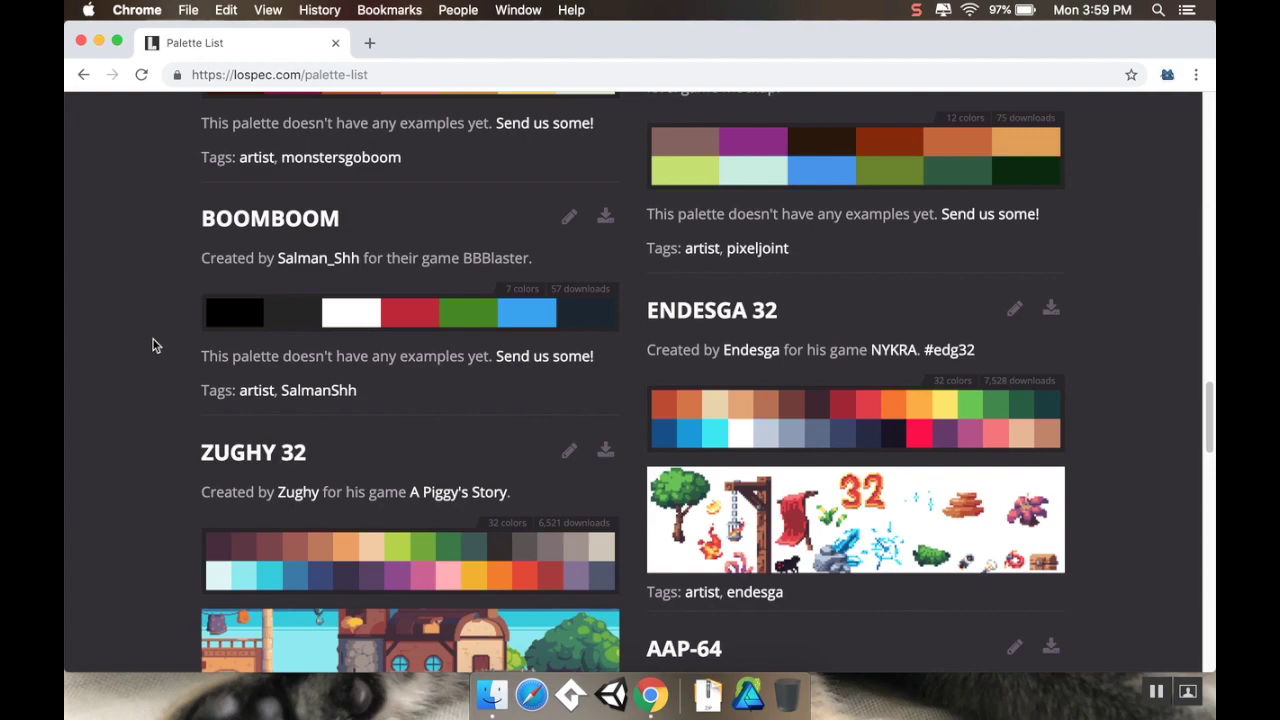
scroll(153, 345, down, 5)
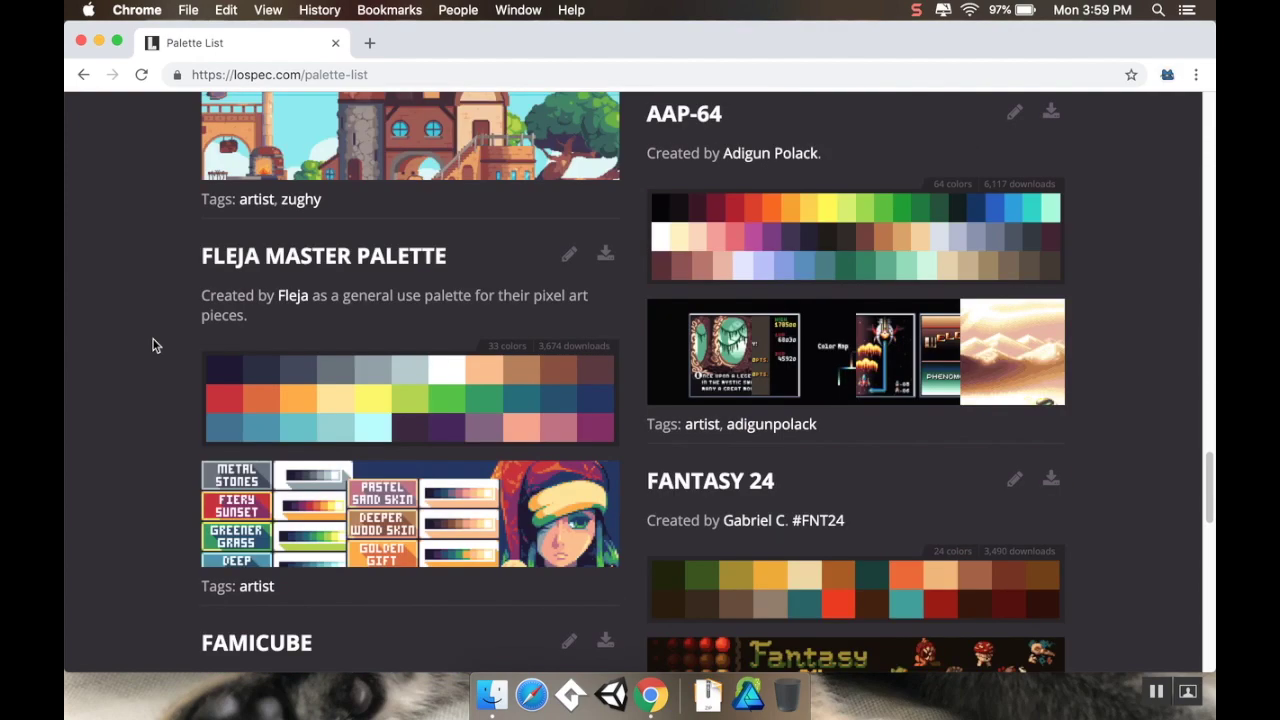
scroll(153, 345, up, 3)
scroll(153, 345, down, 8)
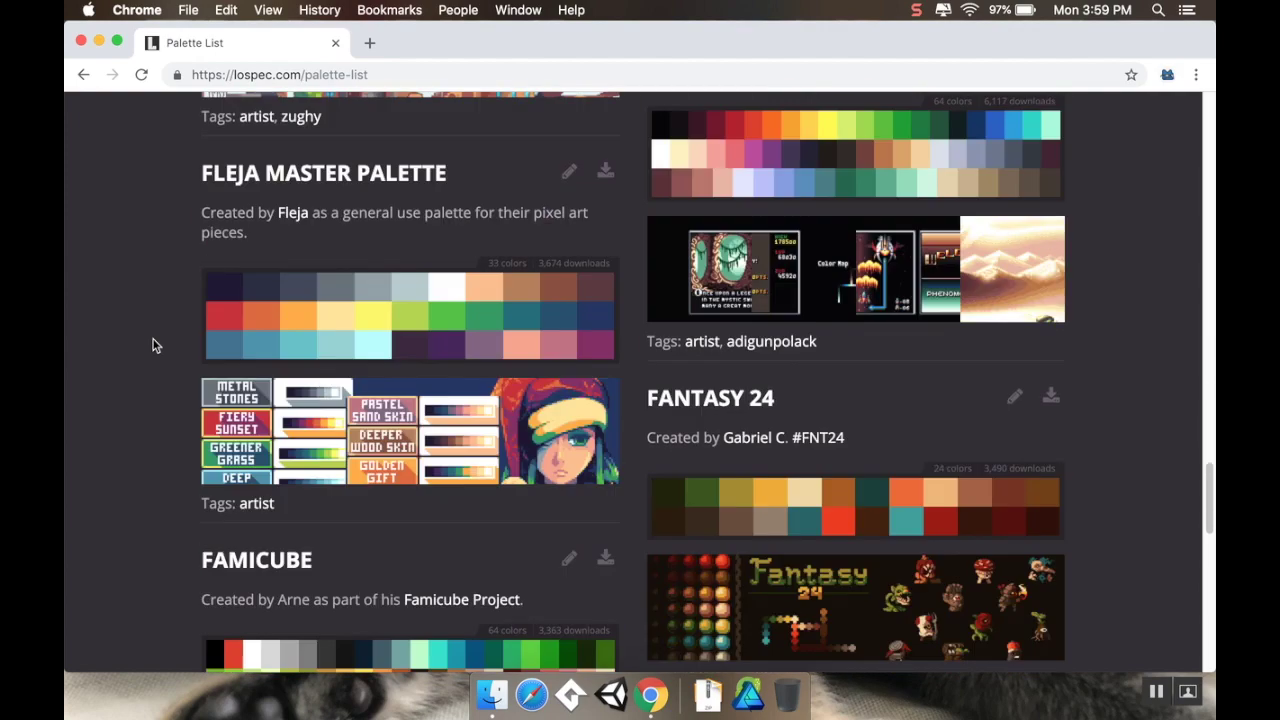
scroll(153, 345, down, 7)
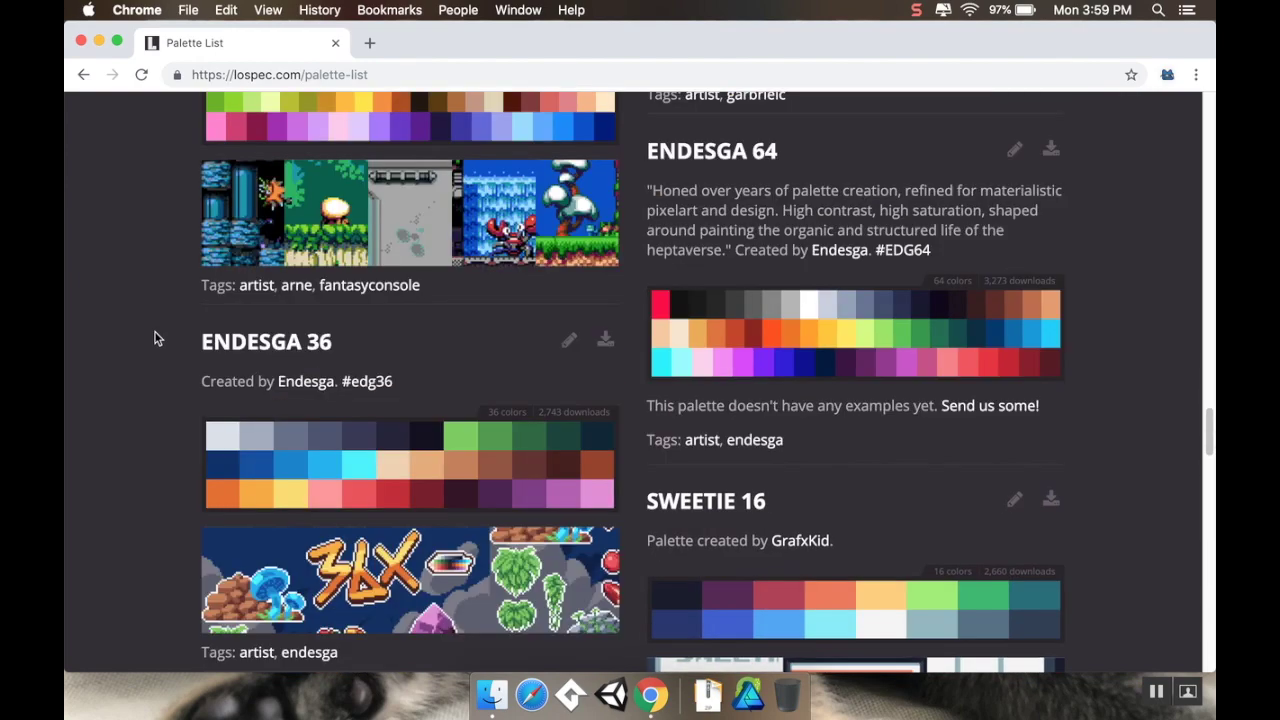
scroll(155, 339, down, 8)
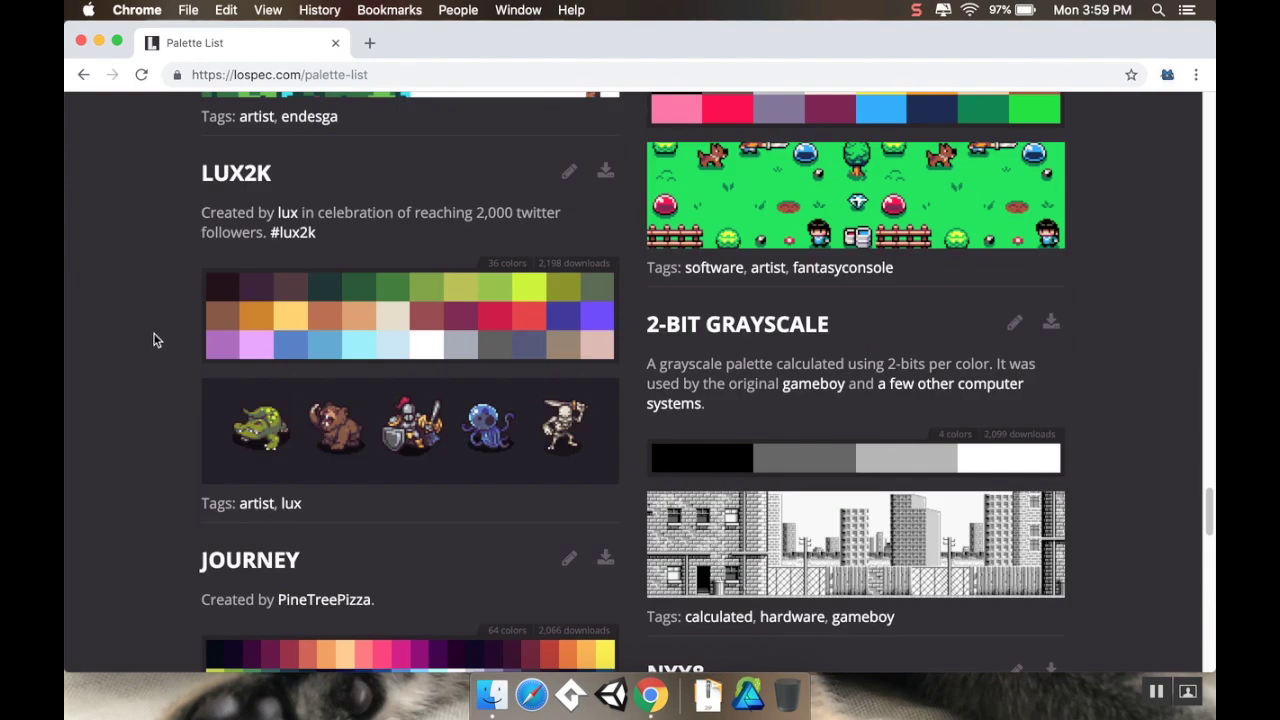
scroll(153, 340, down, 8)
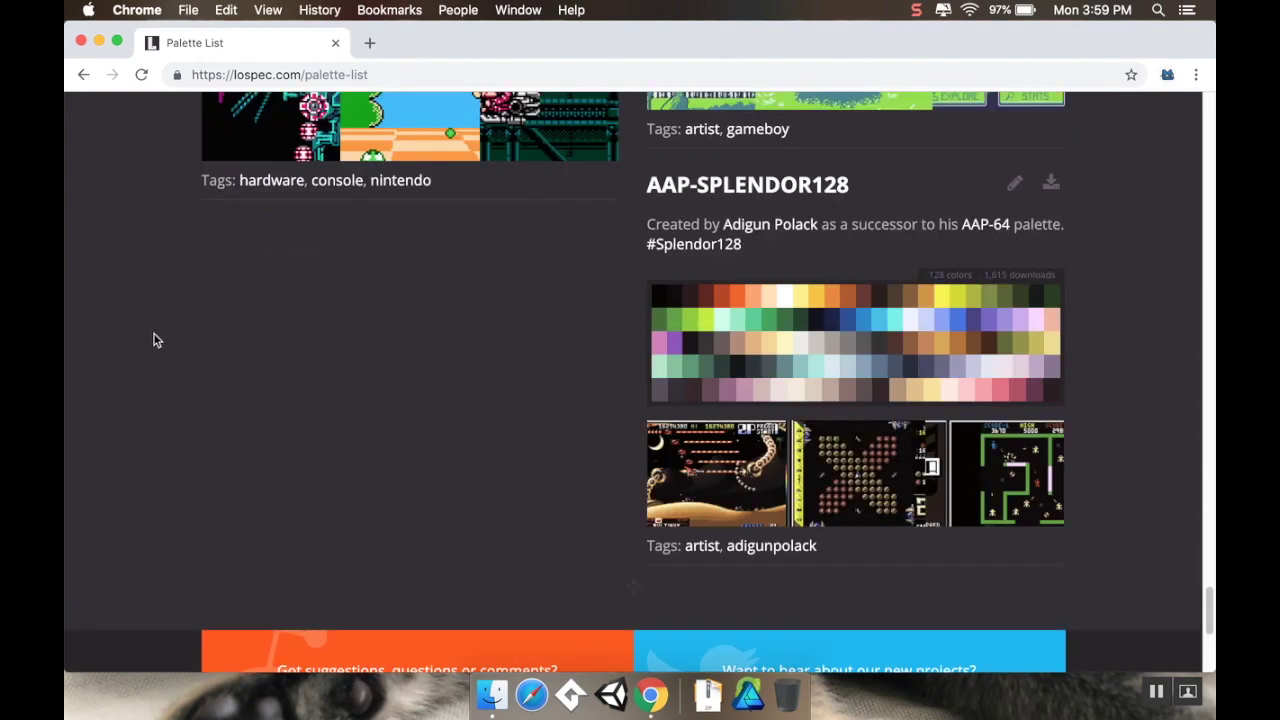
scroll(153, 340, down, 4)
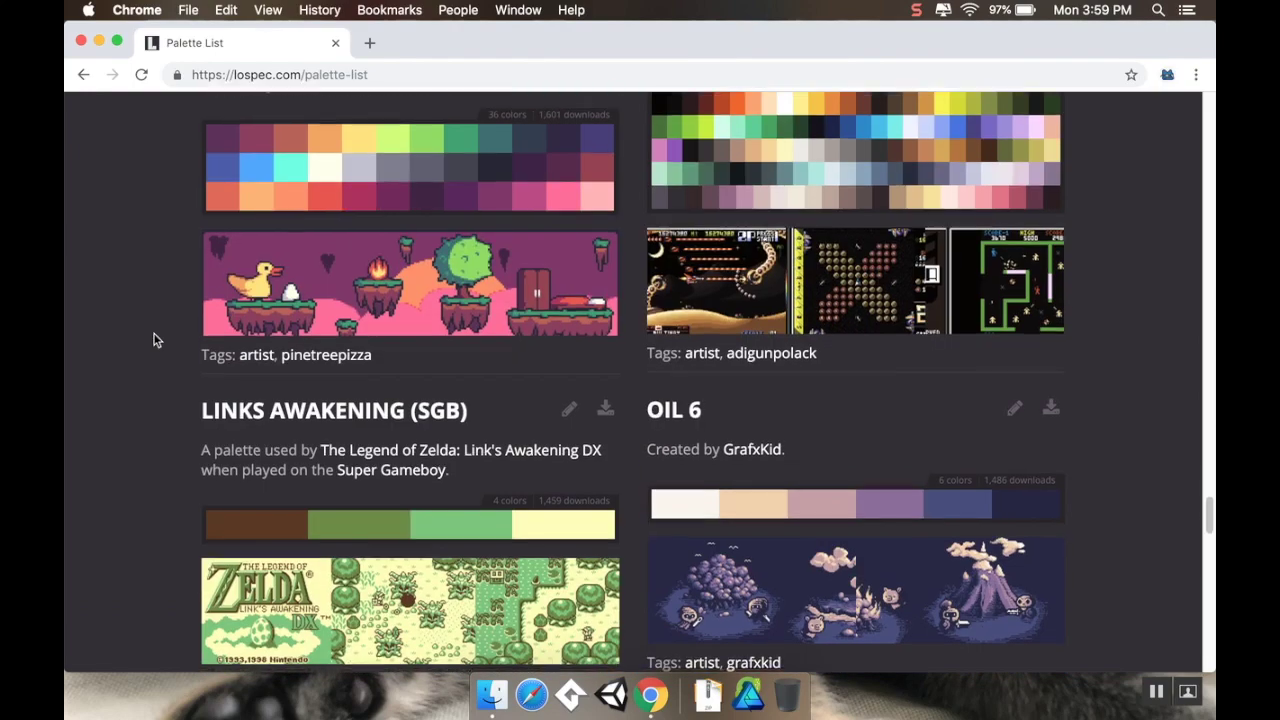
scroll(155, 340, down, 5)
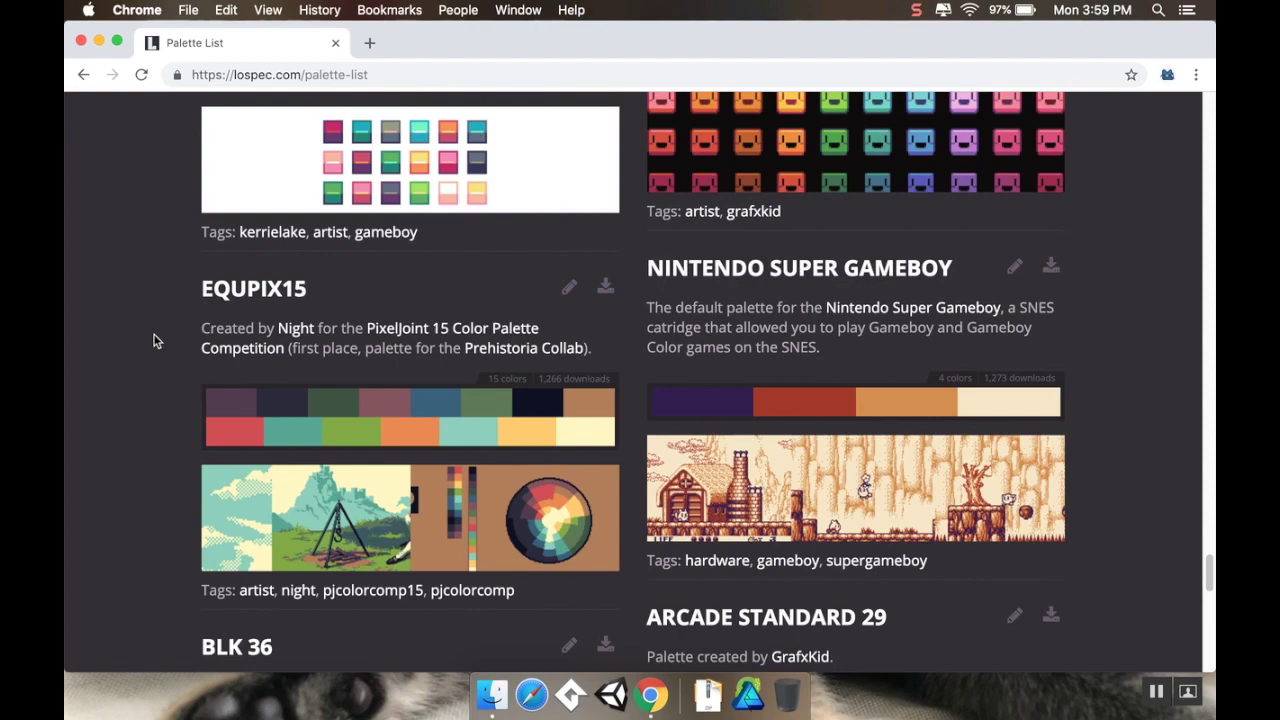
scroll(153, 340, down, 3)
scroll(153, 340, down, 4)
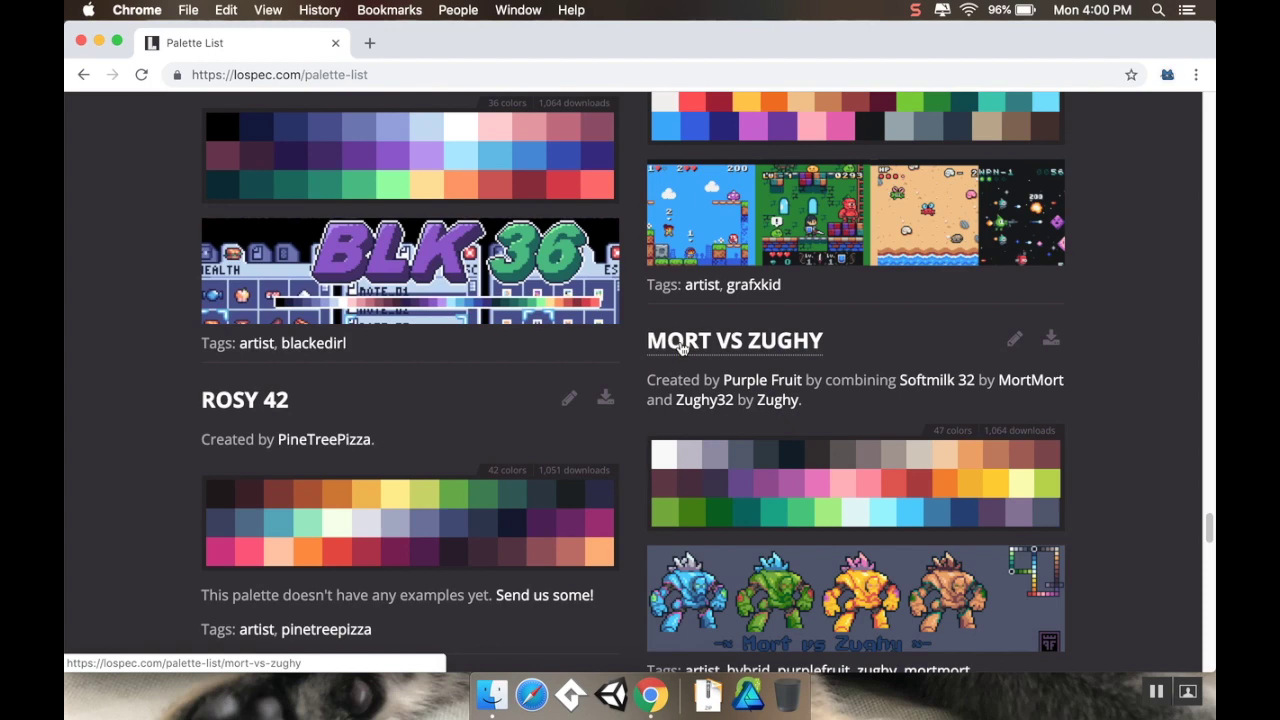
click(680, 345)
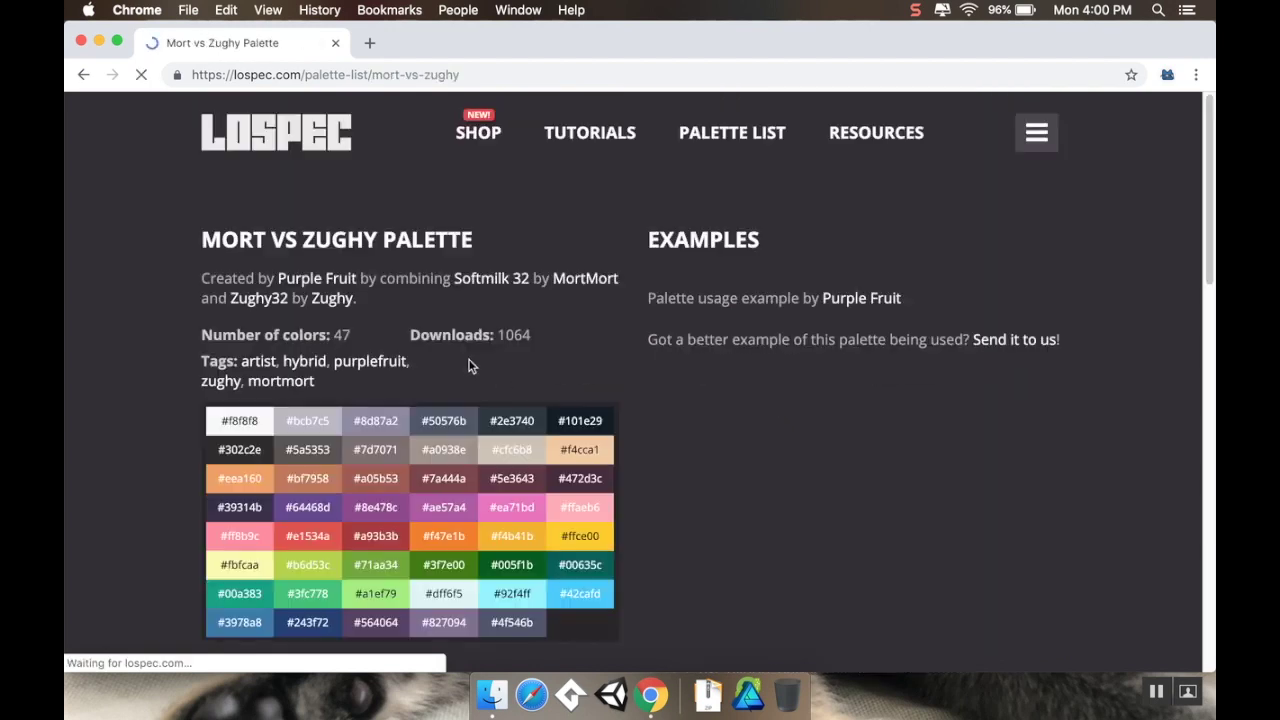
Scroll the Mort vs Zughy page to review its swatches and Downloads section
scroll(174, 366, down, 5)
scroll(174, 371, up, 2)
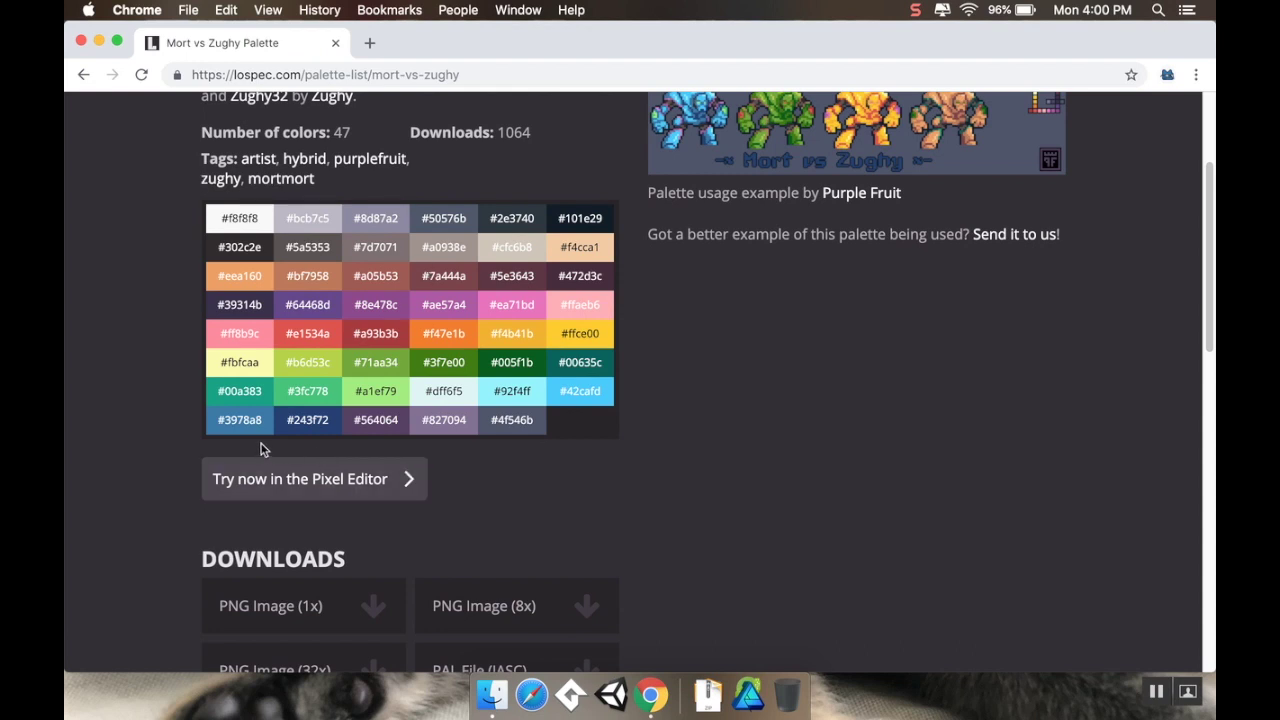
scroll(194, 434, down, 3)
scroll(190, 460, down, 1)
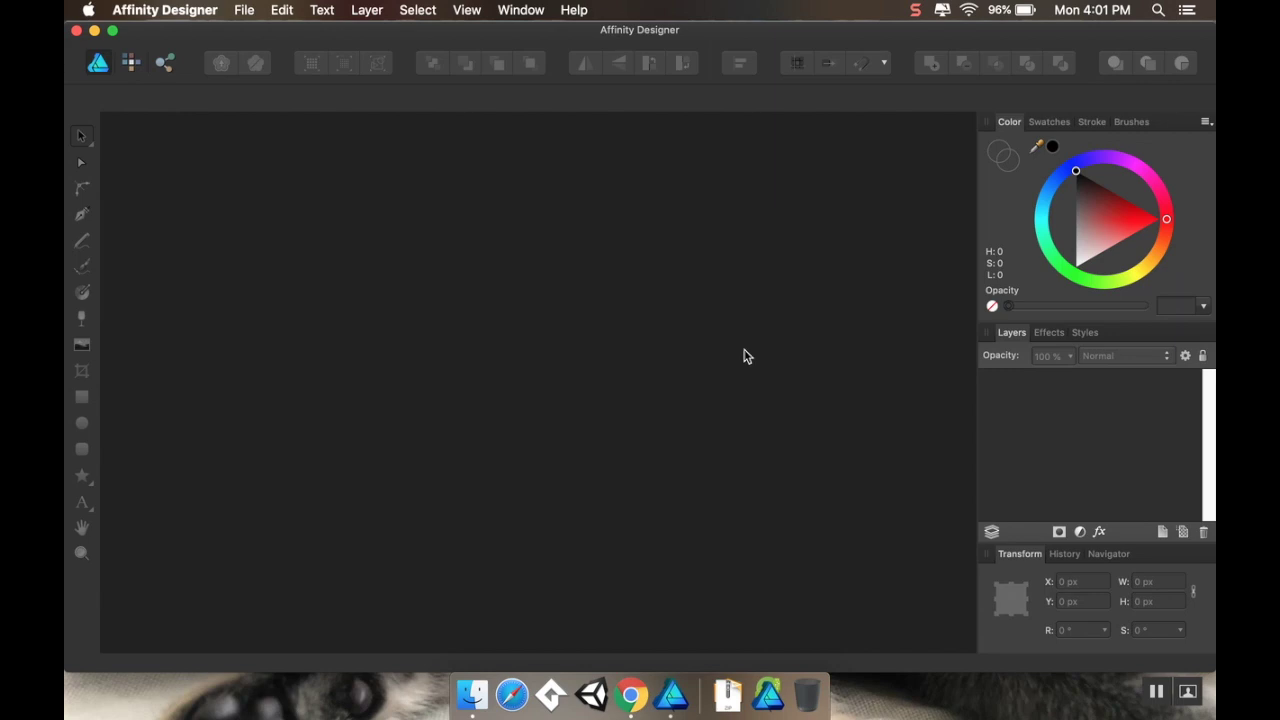
Open Affinity Designer's File menu
click(244, 10)
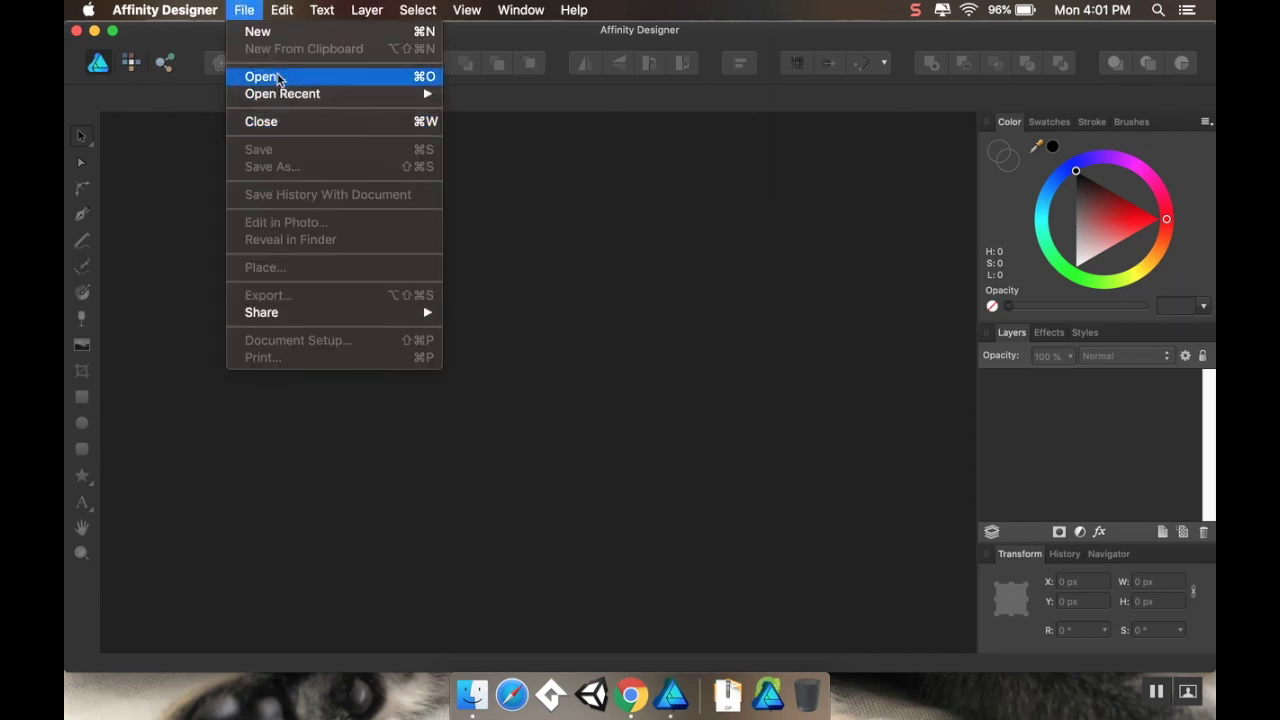
Create a new 512 × 512 px document with a transparent background
click(288, 33)
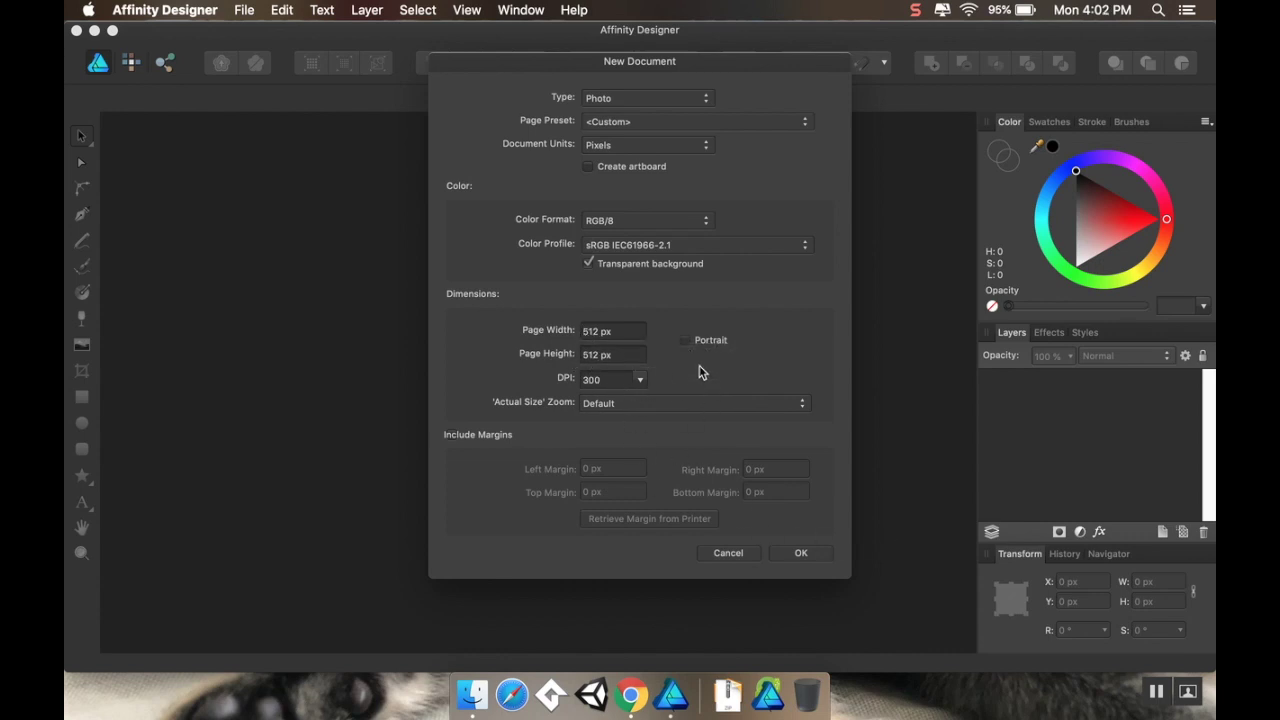
click(801, 554)
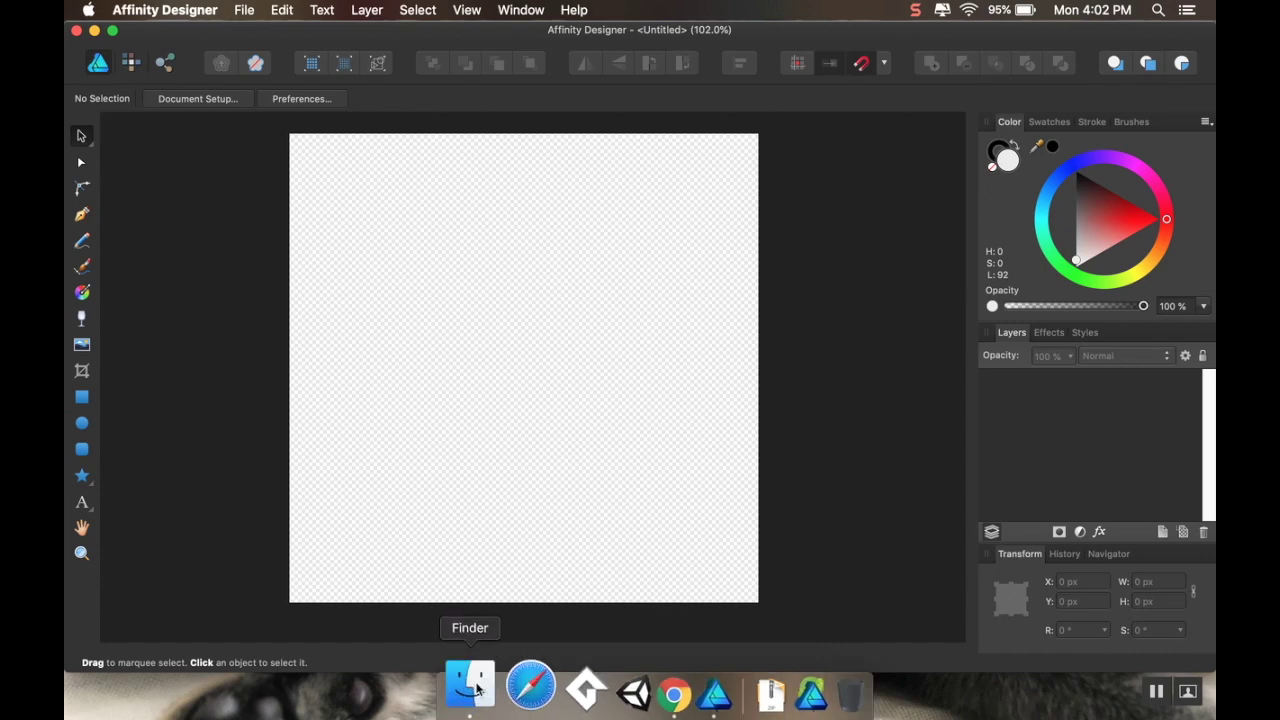
click(477, 688)
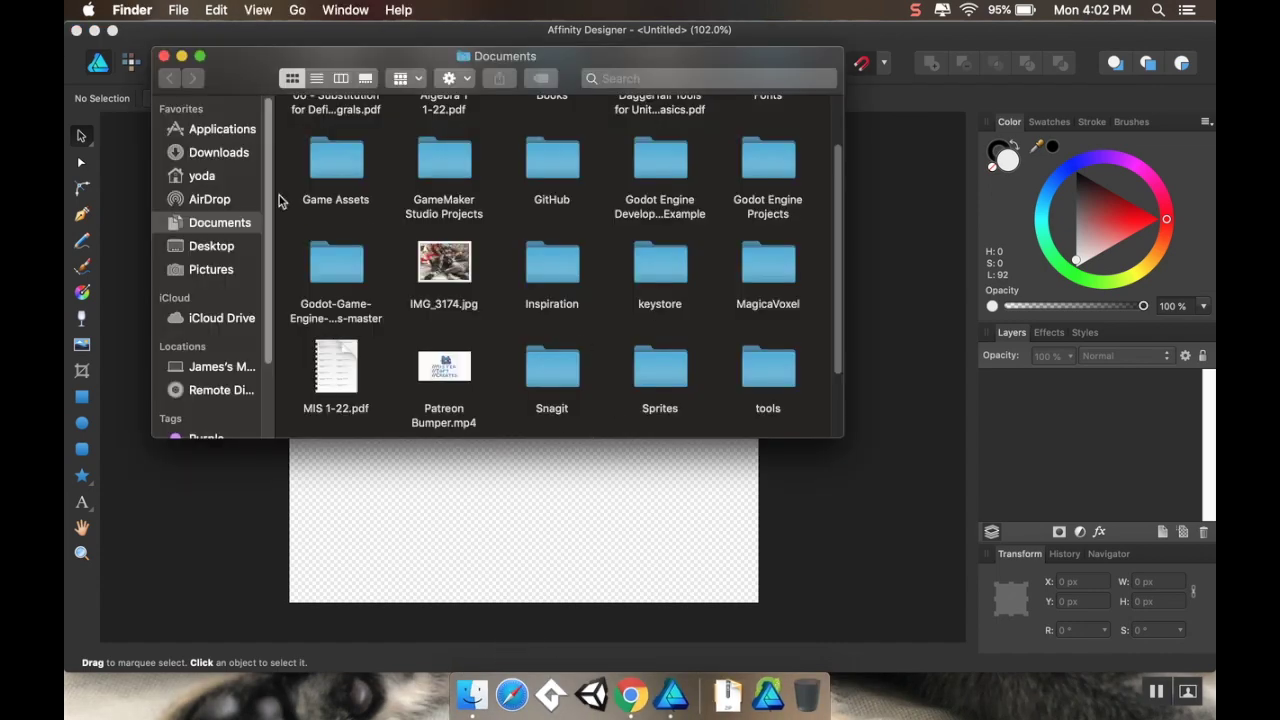
Drag mort-vs-zughy-32x.png from Inspiration > Palettes onto the canvas
double_click(562, 272)
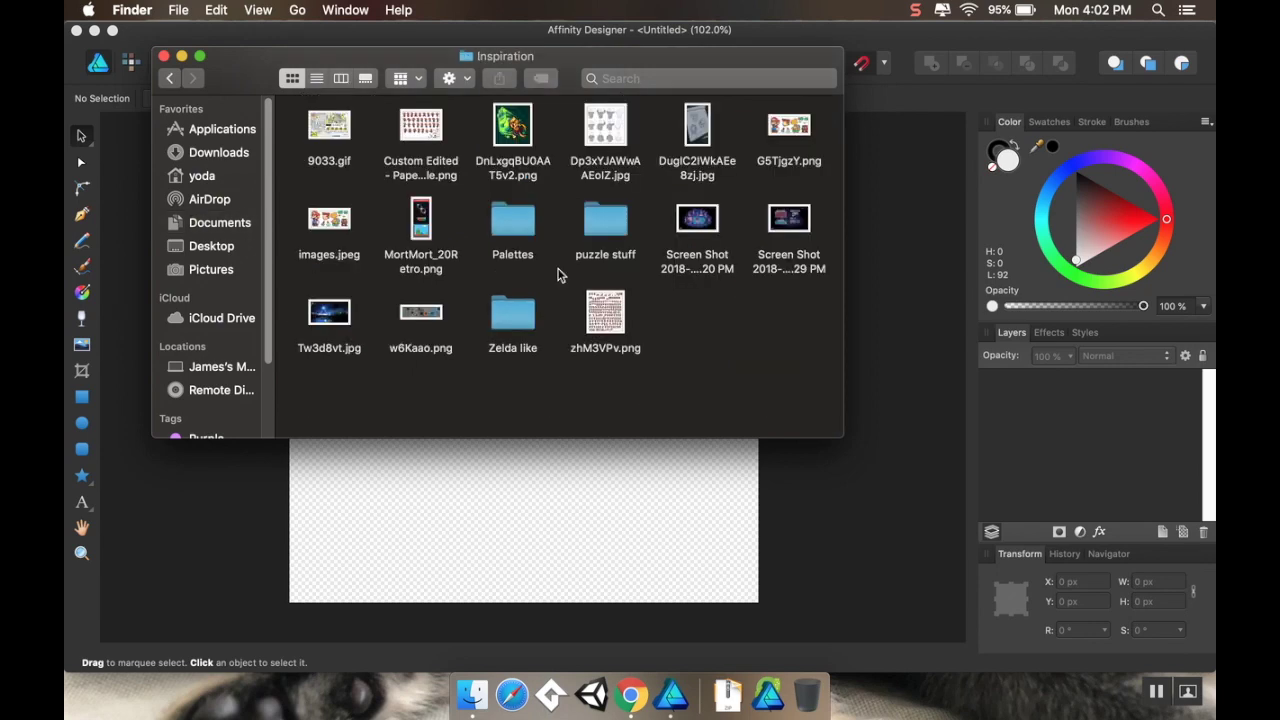
double_click(515, 238)
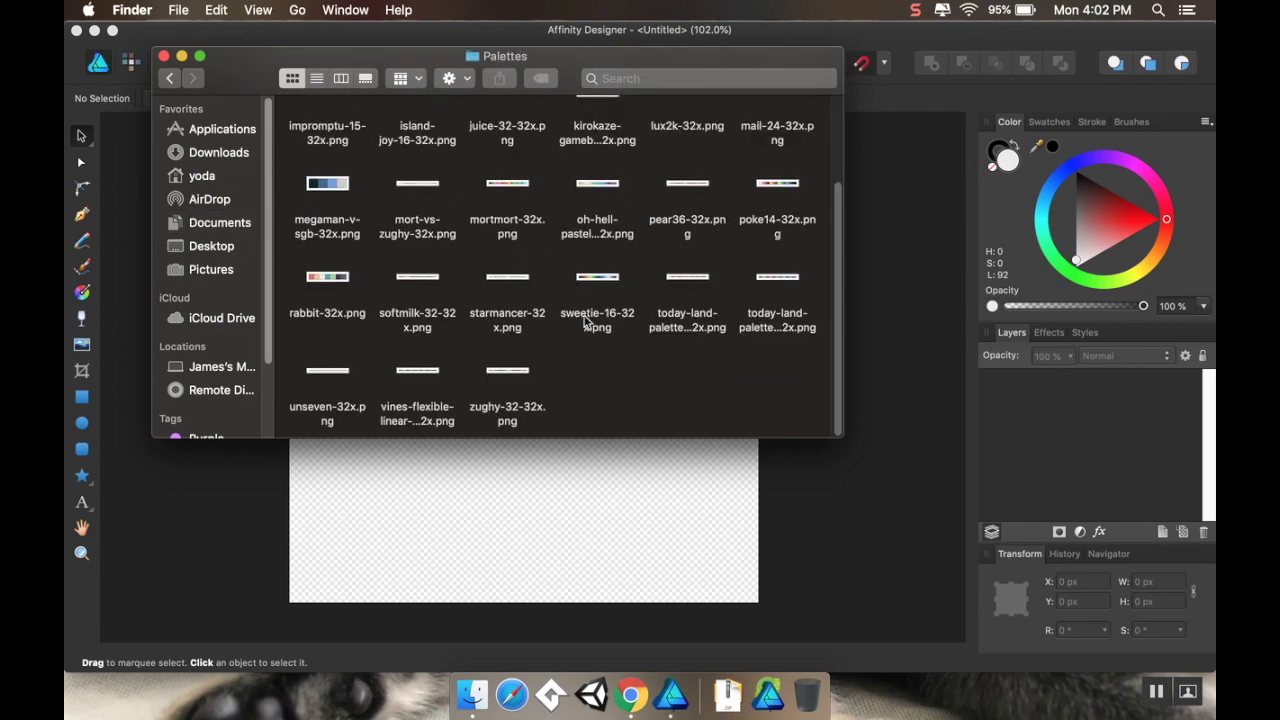
scroll(586, 360, up, 5)
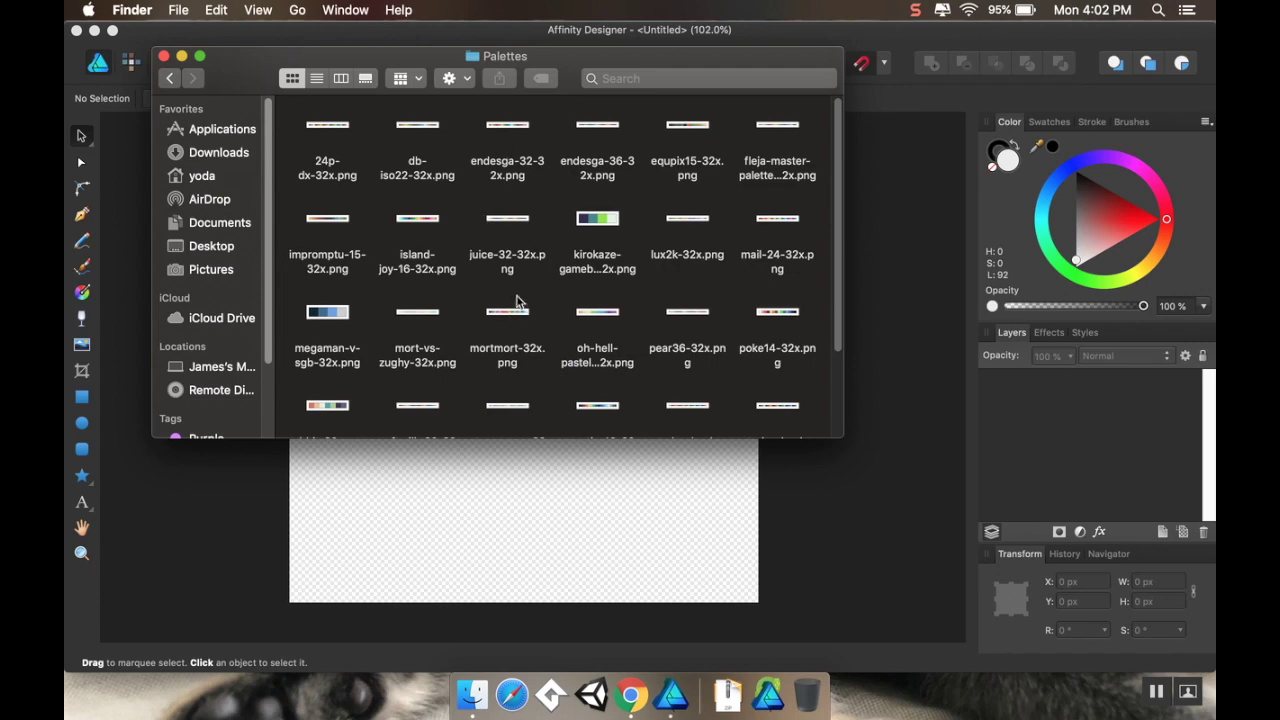
scroll(517, 300, down, 5)
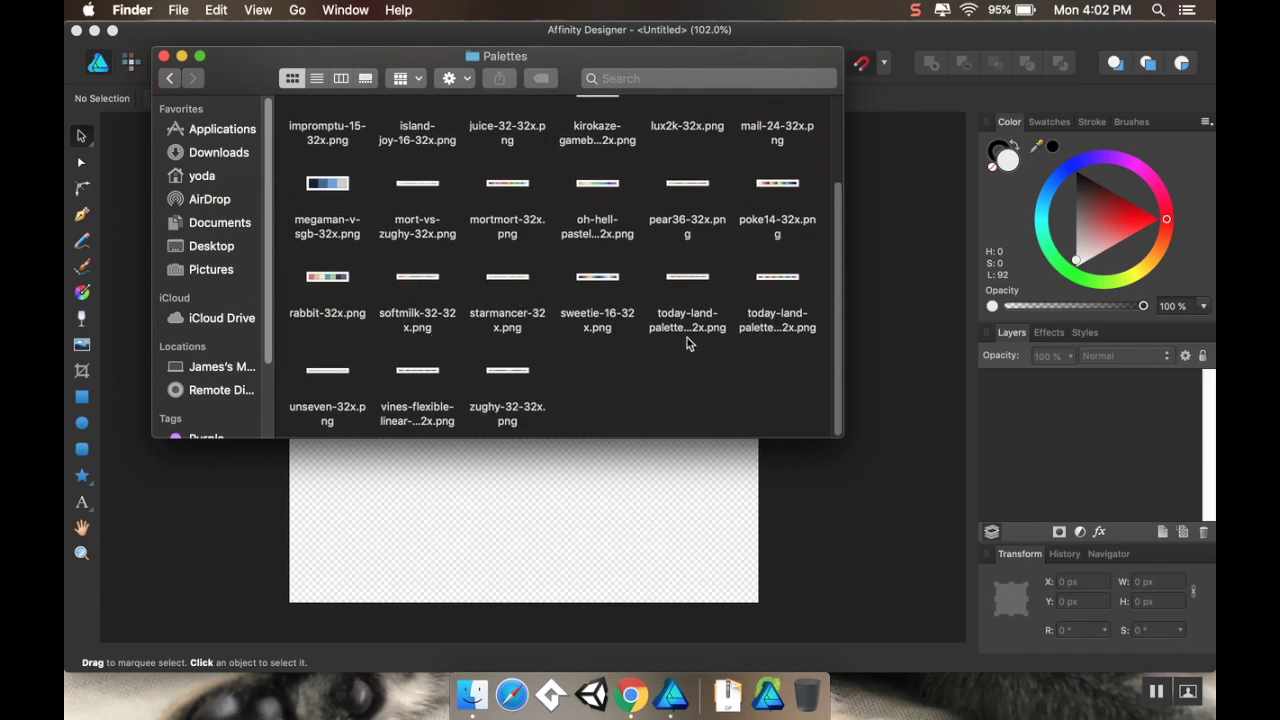
click(420, 195)
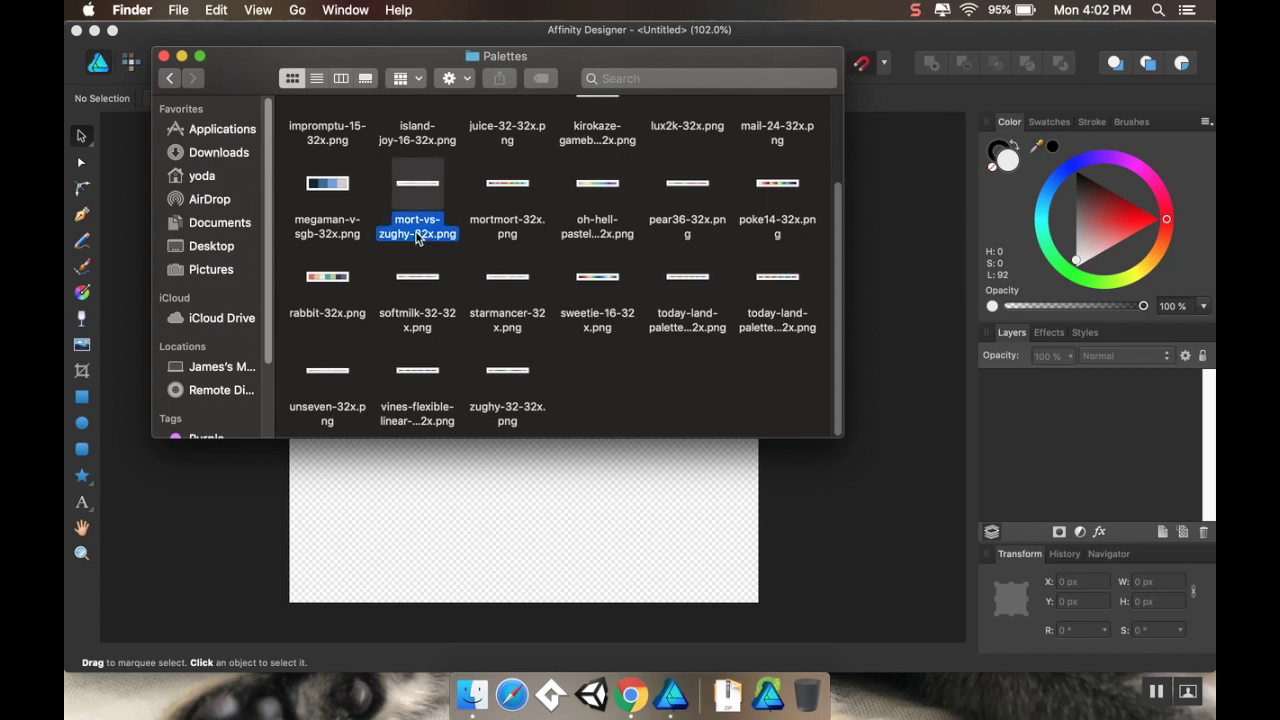
drag(422, 208, 515, 512)
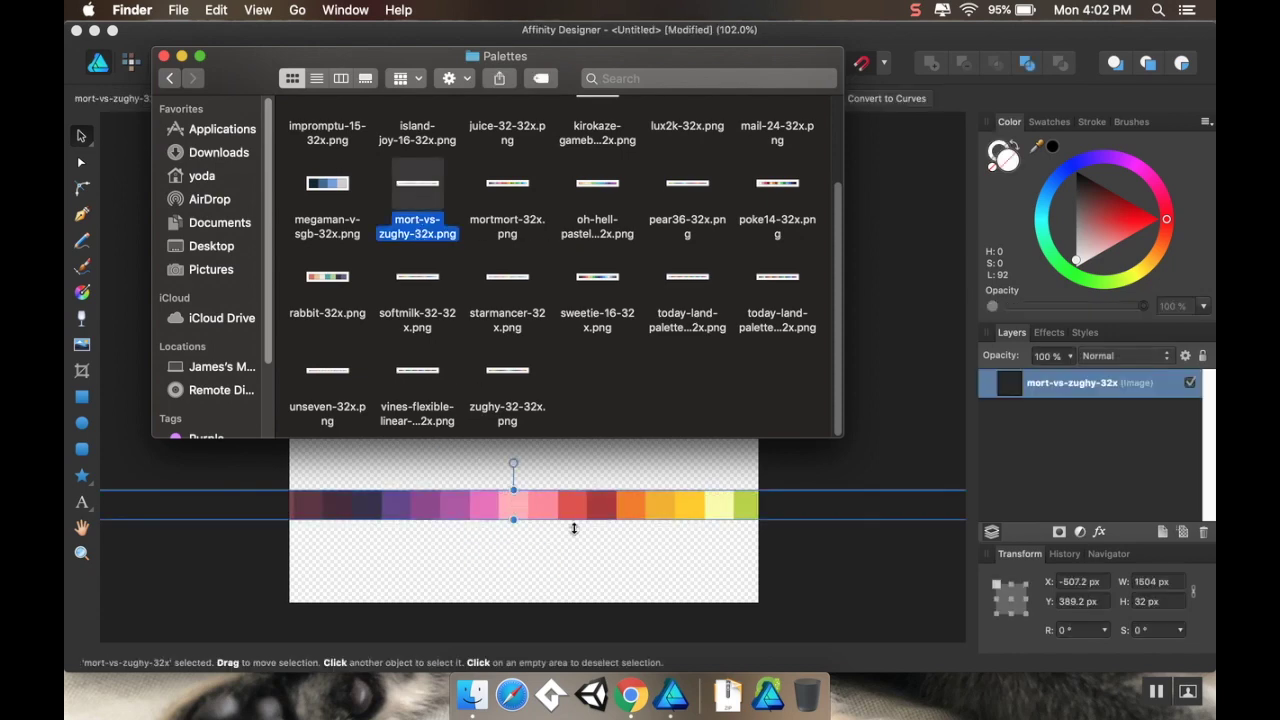
Stretch the palette strip to the artboard's full 512 px width and make it taller
click(569, 562)
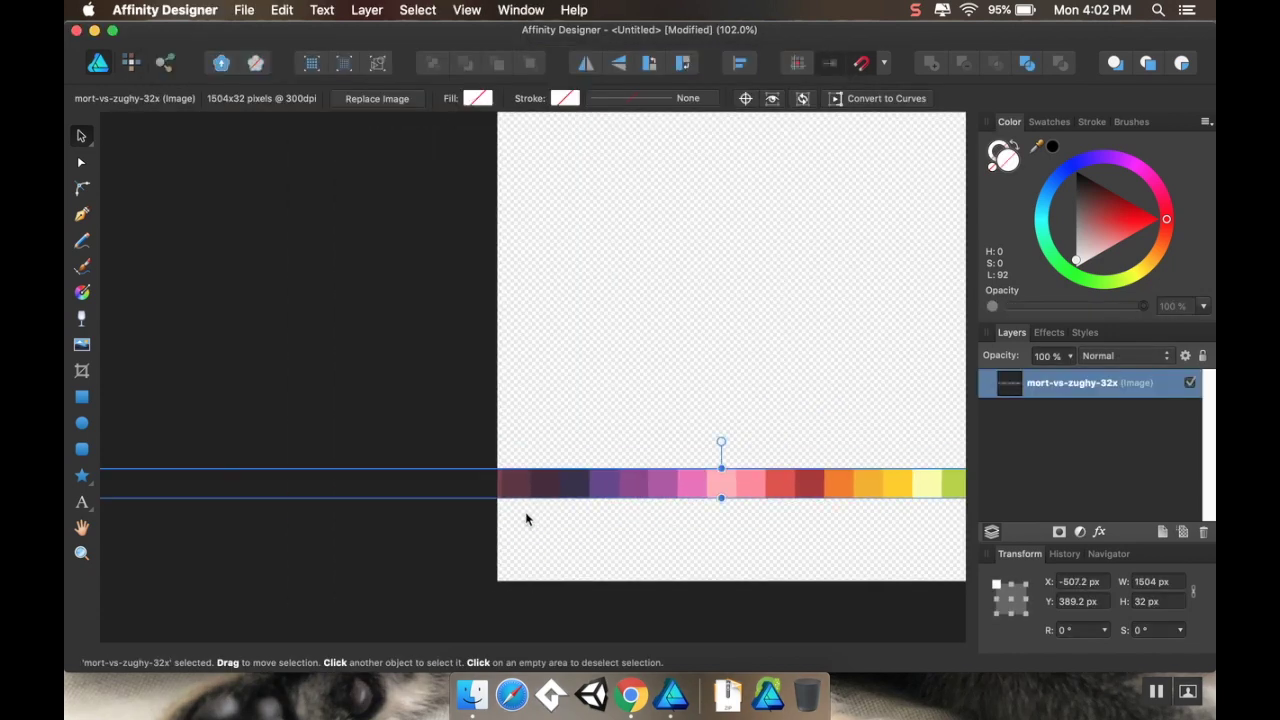
scroll(509, 509, down, 5)
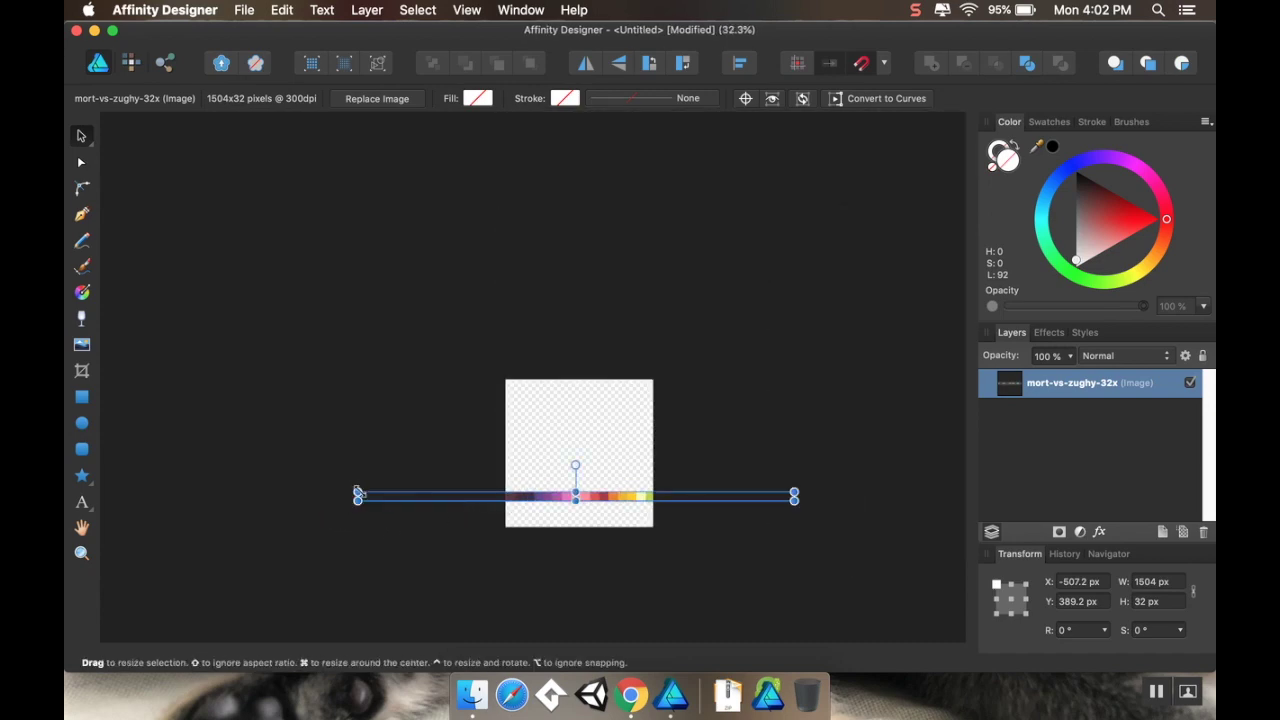
drag(358, 493, 512, 471)
drag(794, 494, 652, 528)
scroll(628, 538, up, 5)
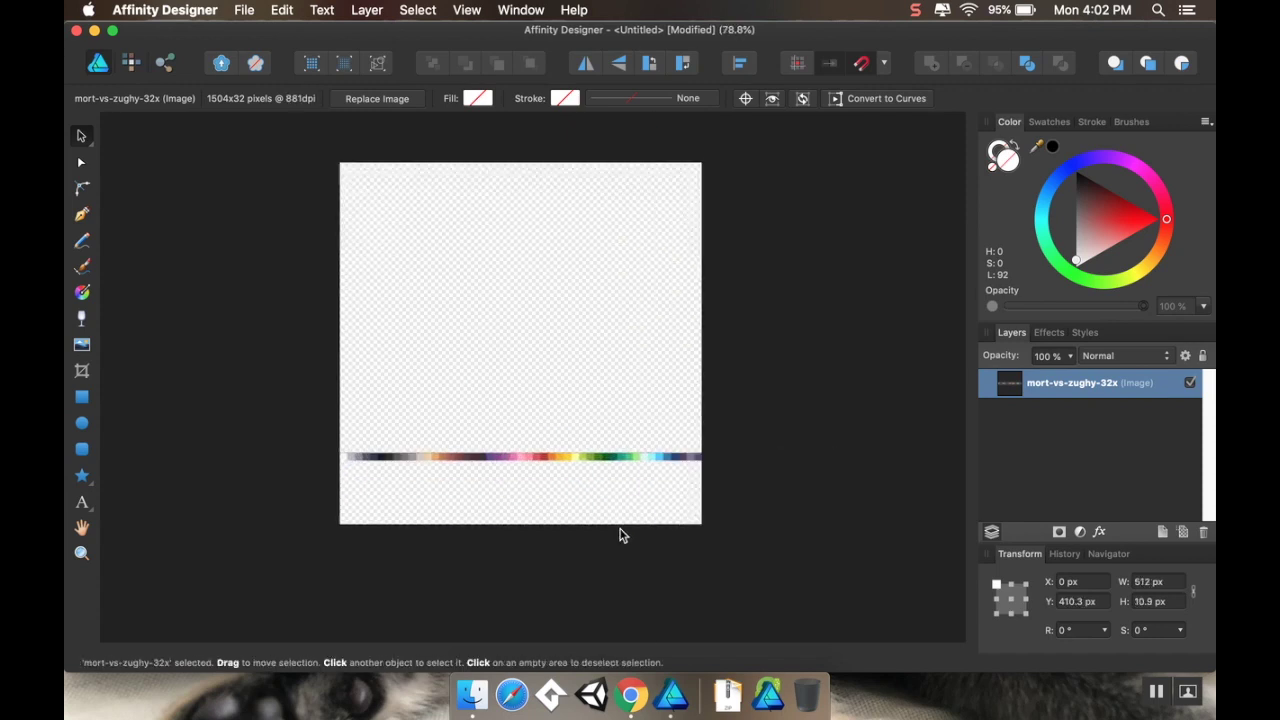
drag(523, 473, 523, 427)
Add a new empty layer and move the palette image above it
scroll(600, 514, up, 1)
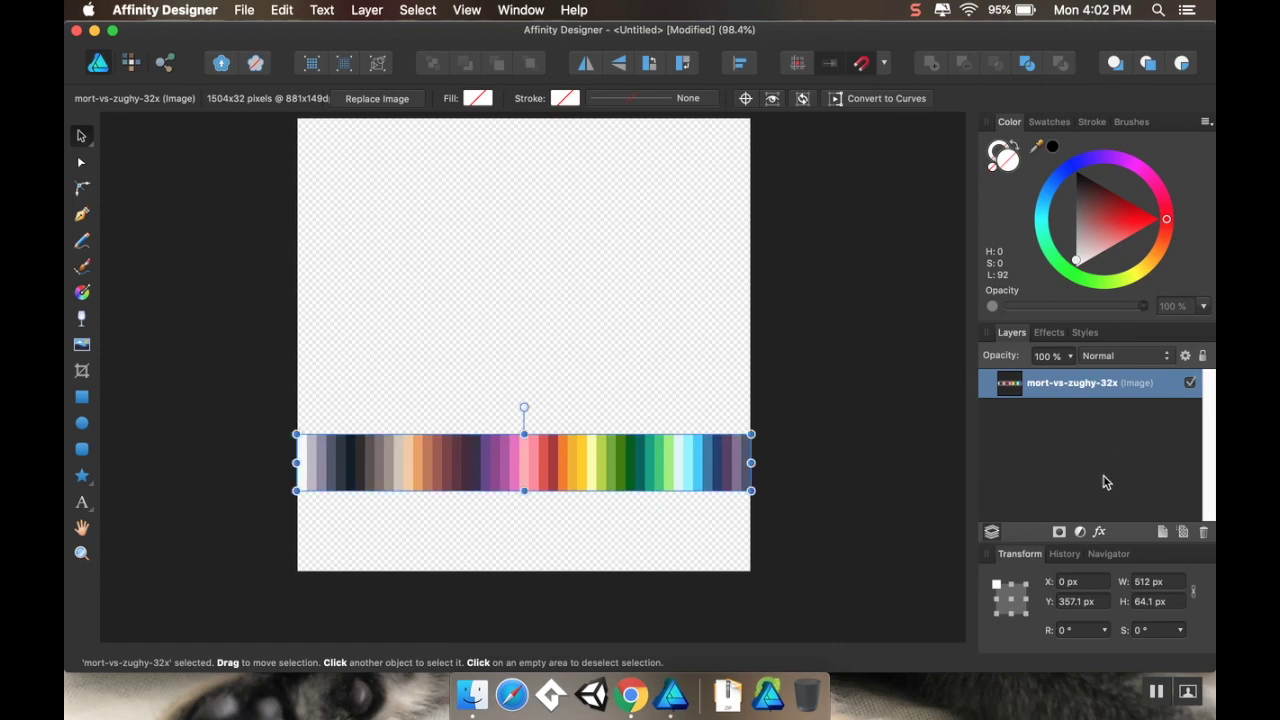
click(1162, 533)
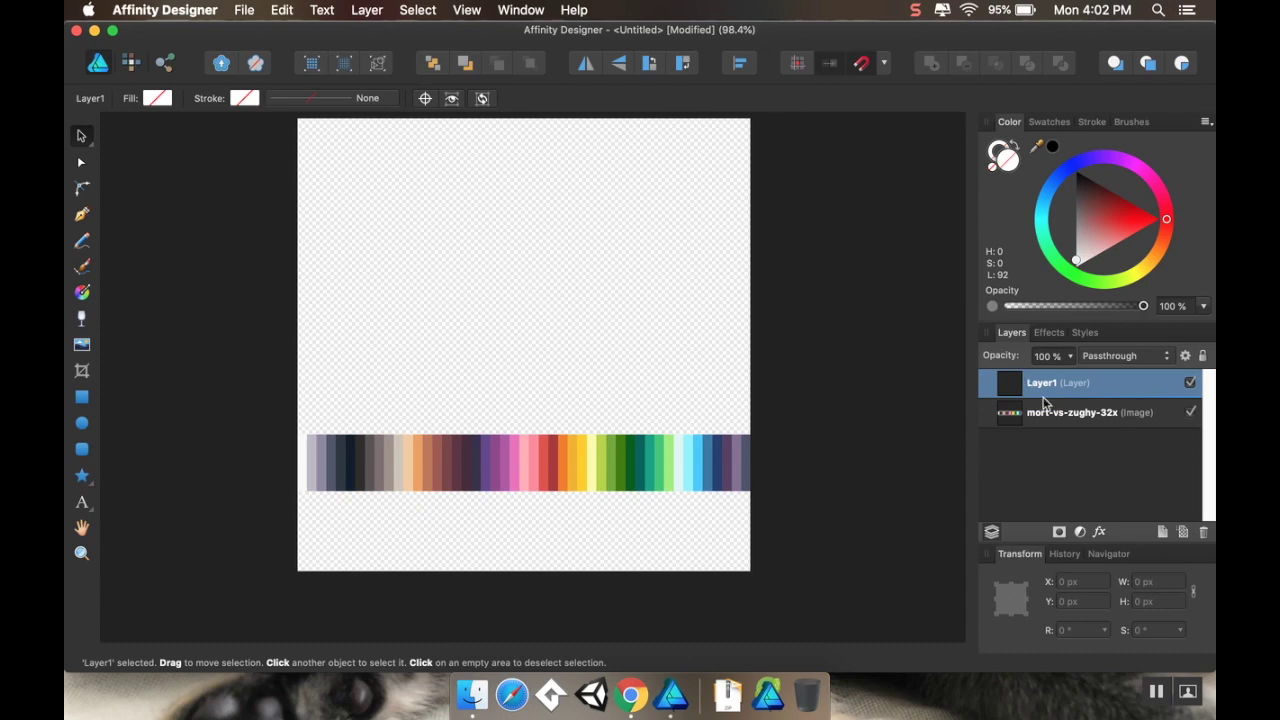
drag(1066, 414, 1040, 378)
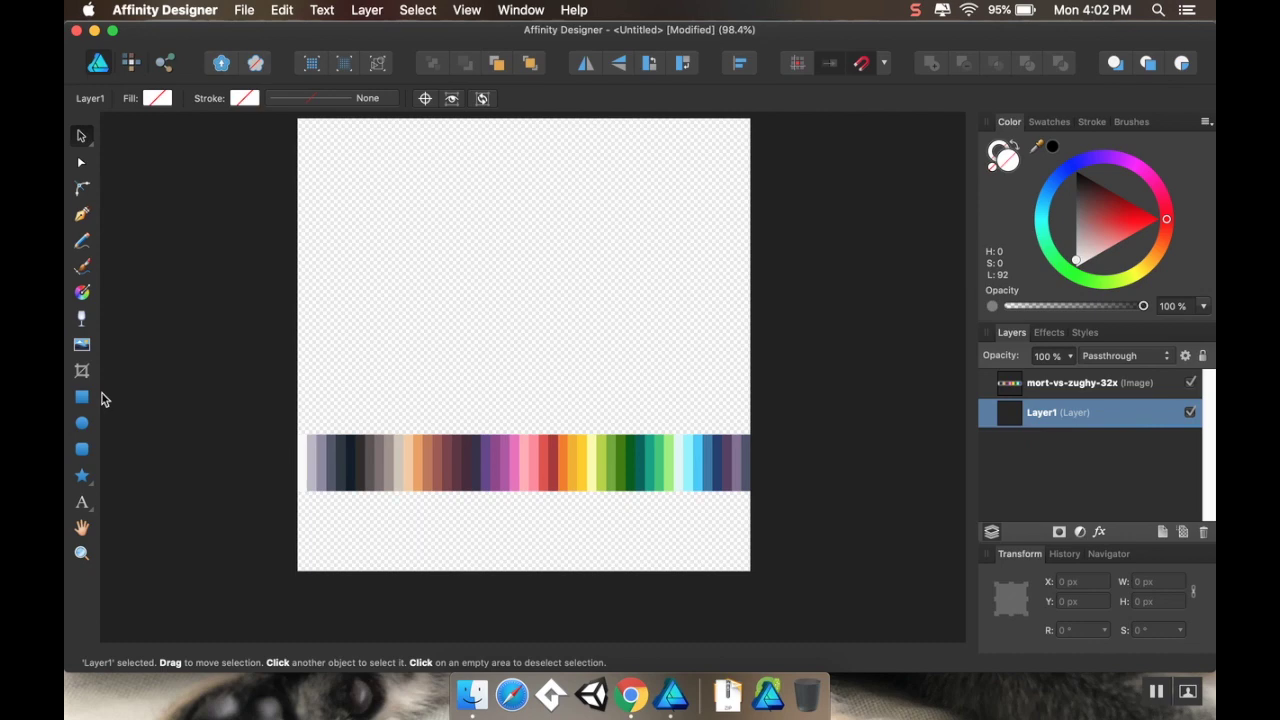
Draw a 512 × 384 px rounded rectangle across the artboard with its top at Y 64
click(82, 450)
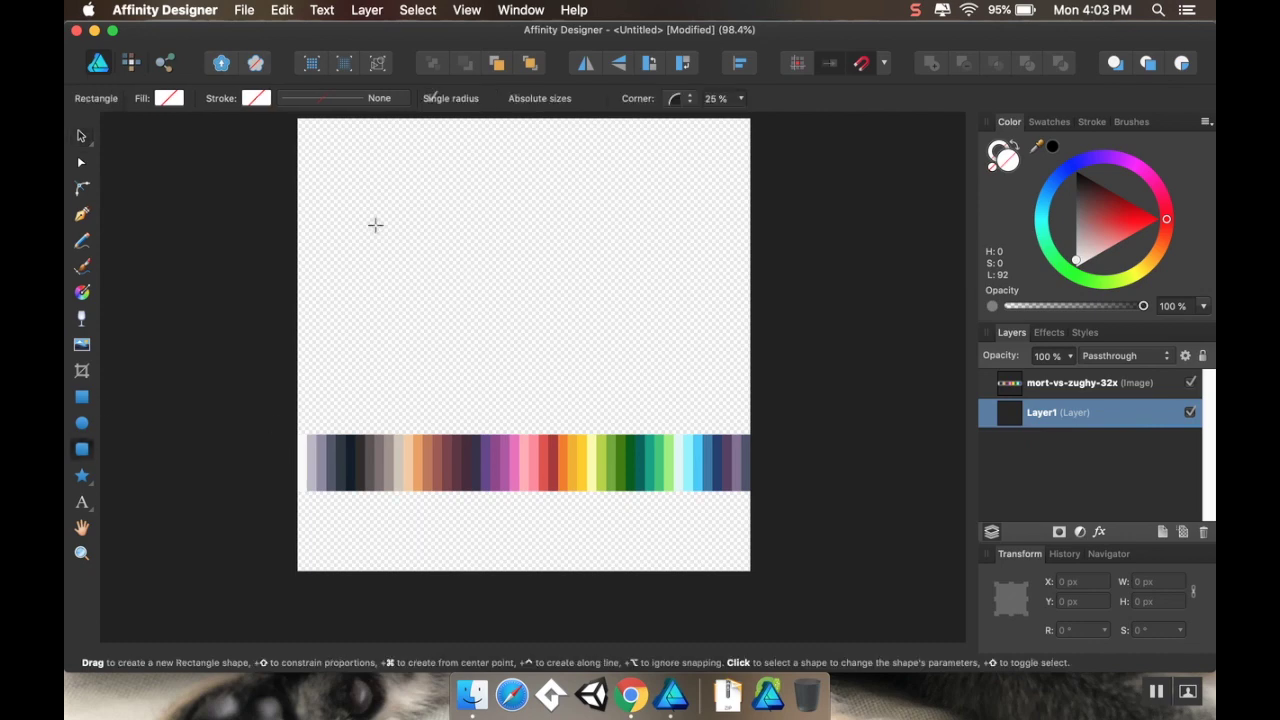
scroll(345, 200, up, 1)
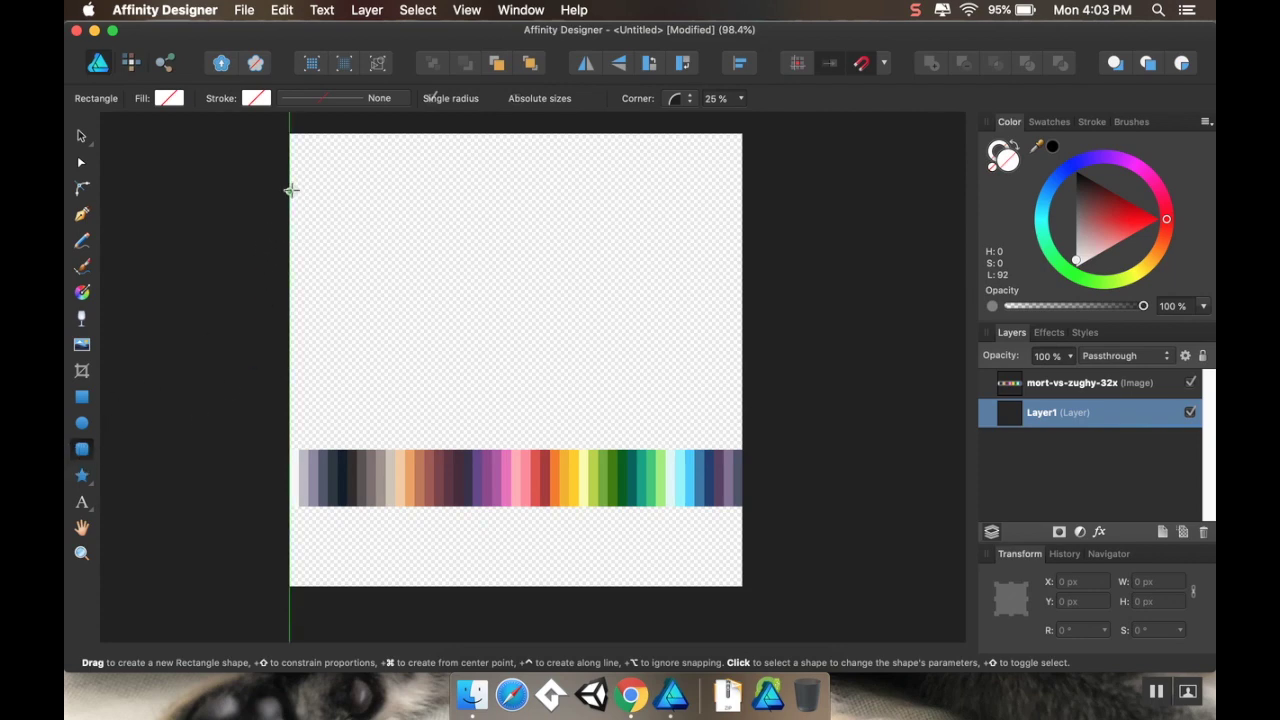
drag(290, 191, 733, 534)
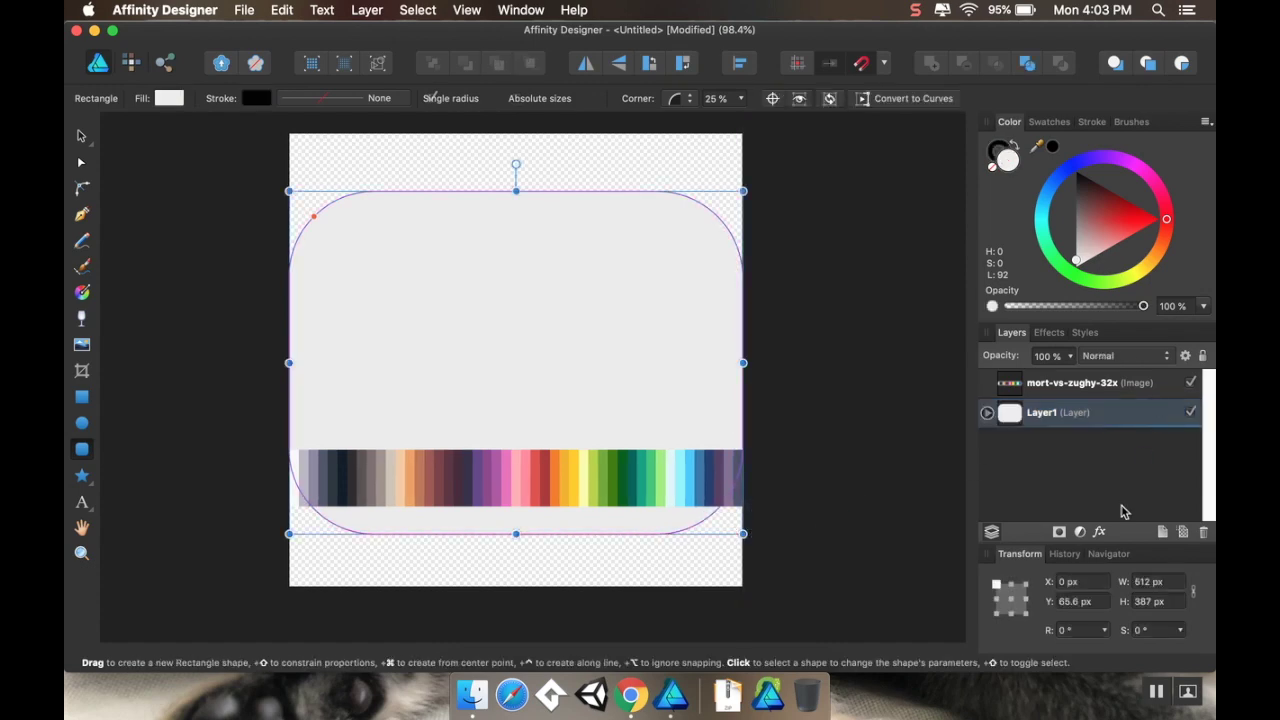
click(1153, 601)
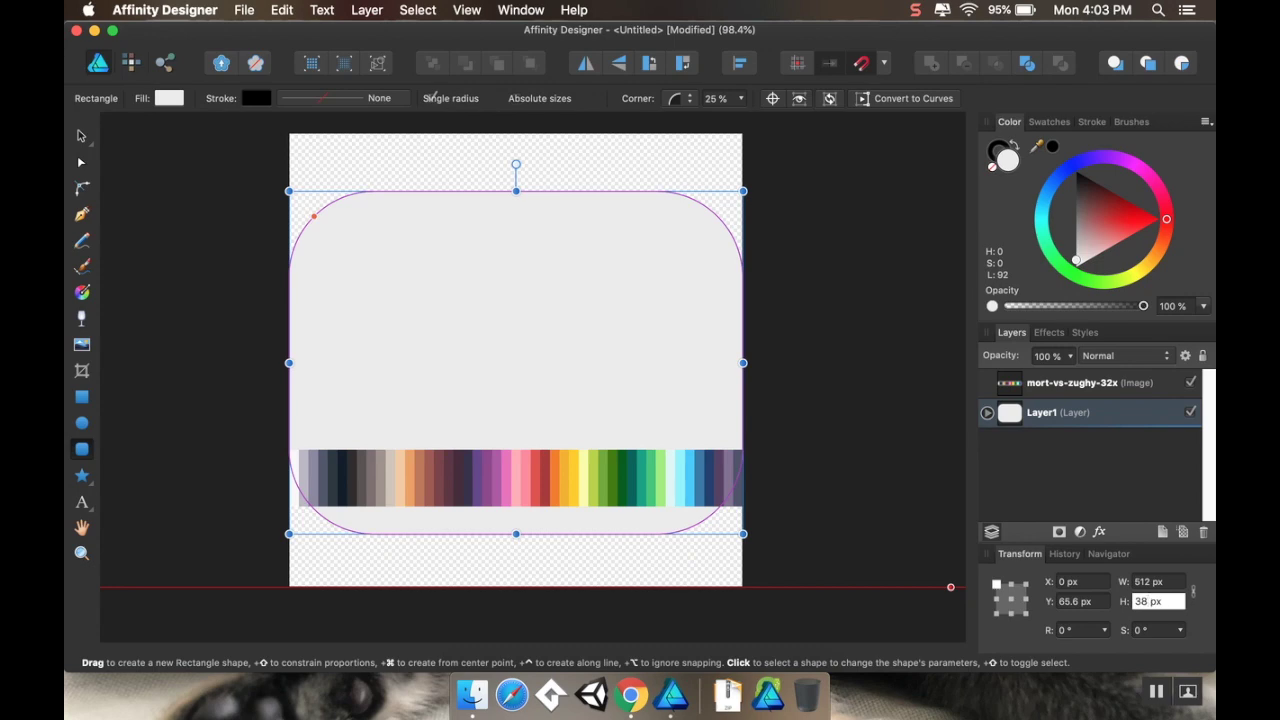
text(384)
key(Return)
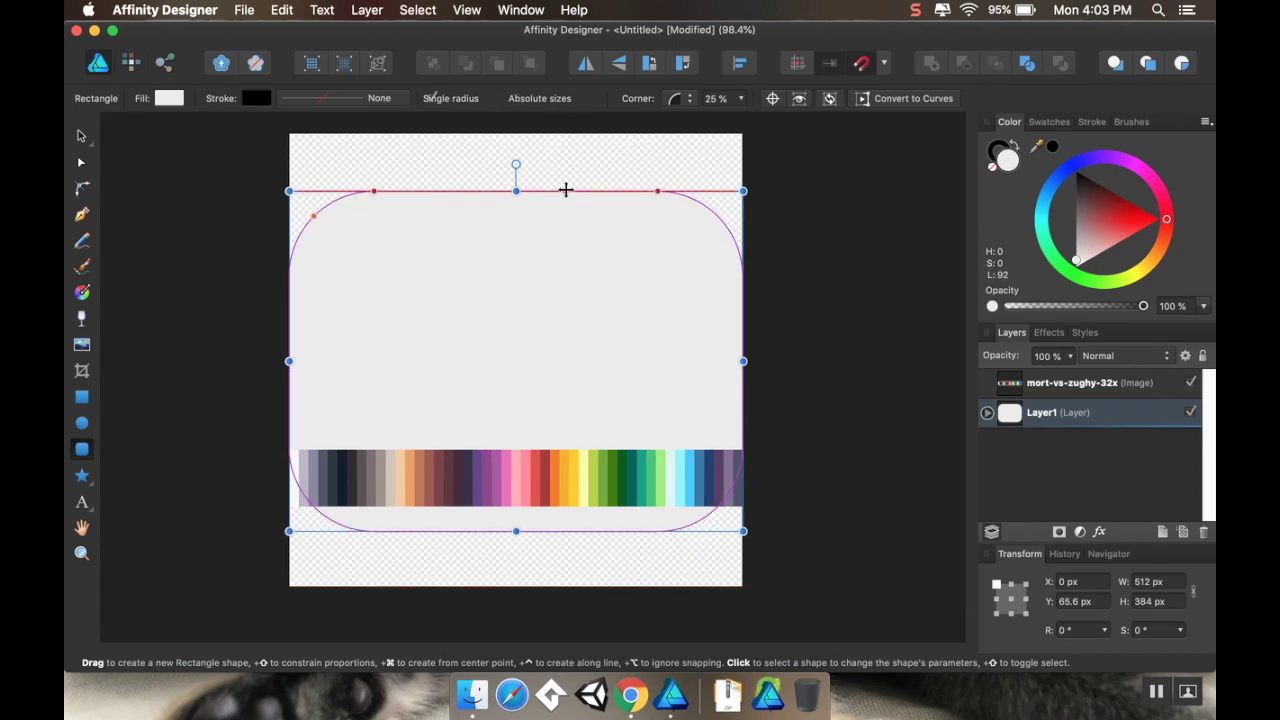
drag(565, 189, 564, 187)
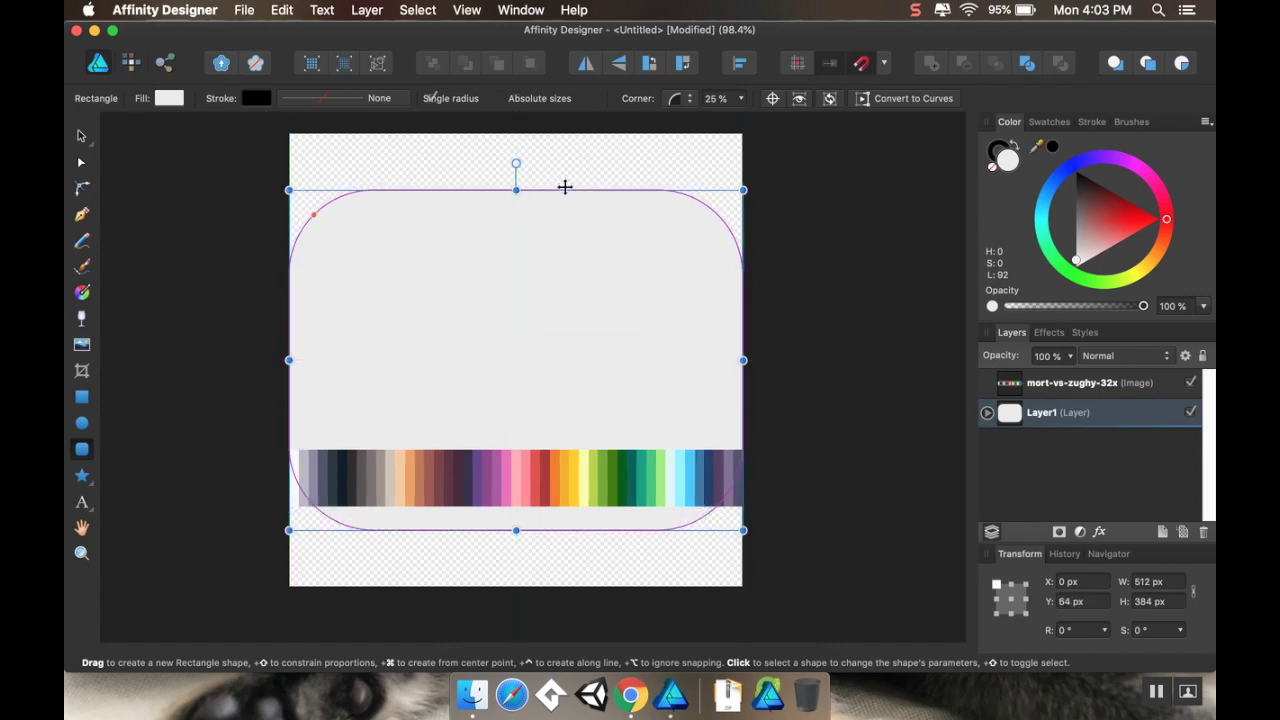
click(422, 12)
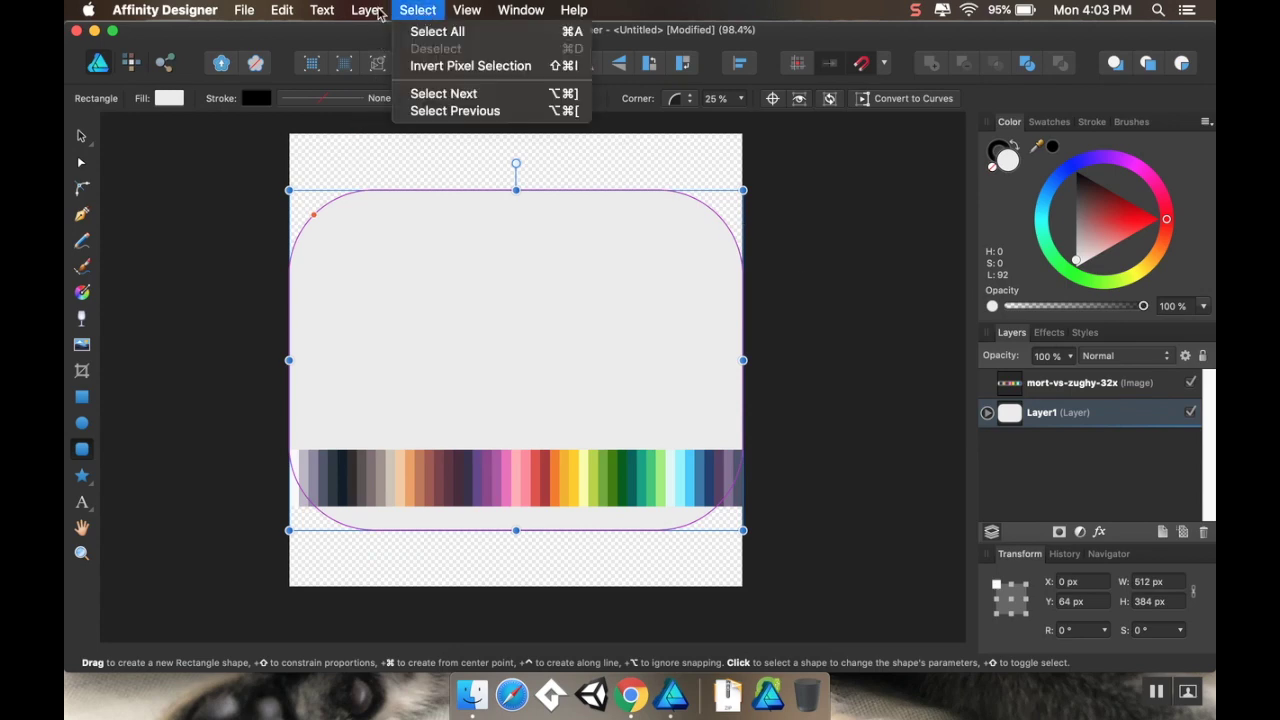
mouse_move(293, 13)
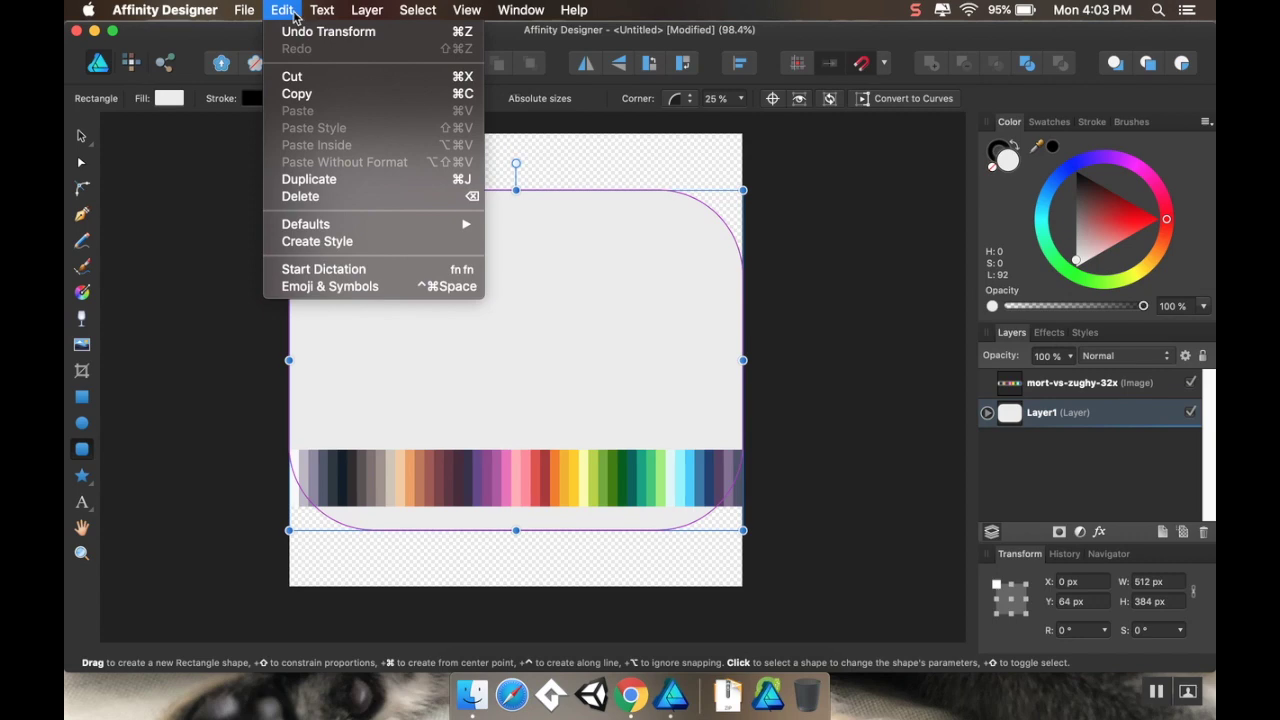
mouse_move(243, 15)
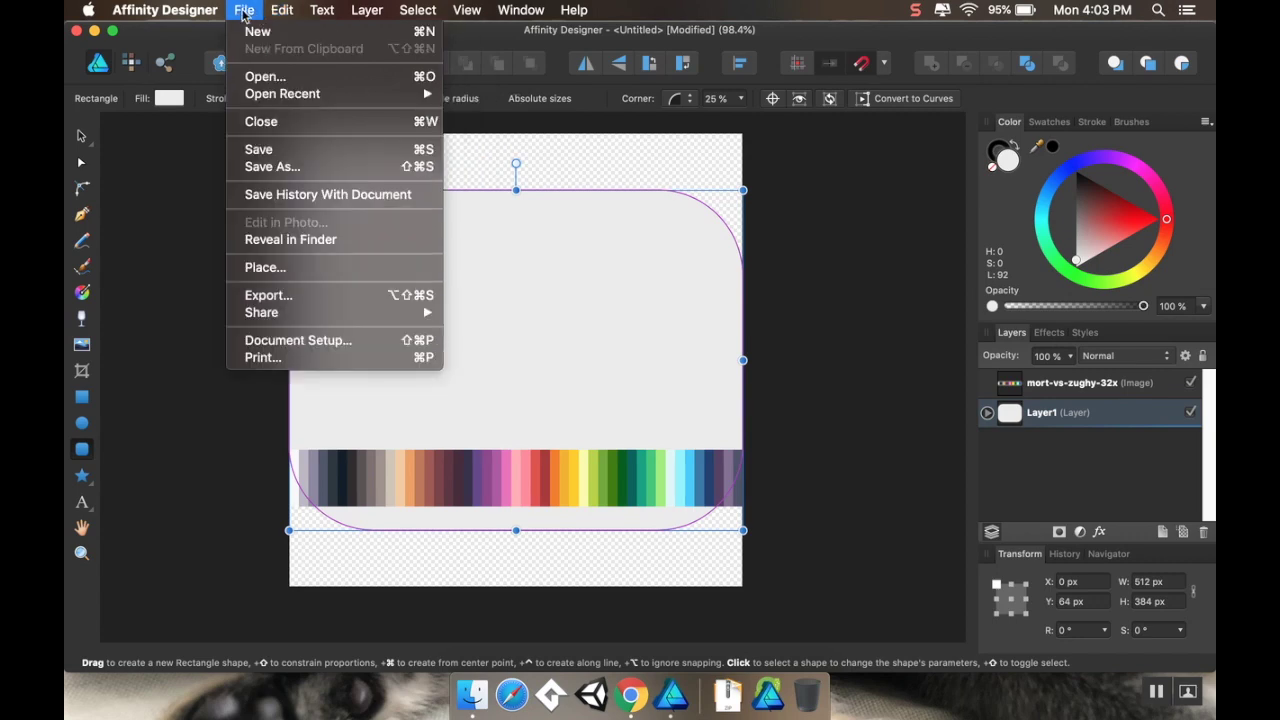
mouse_move(190, 14)
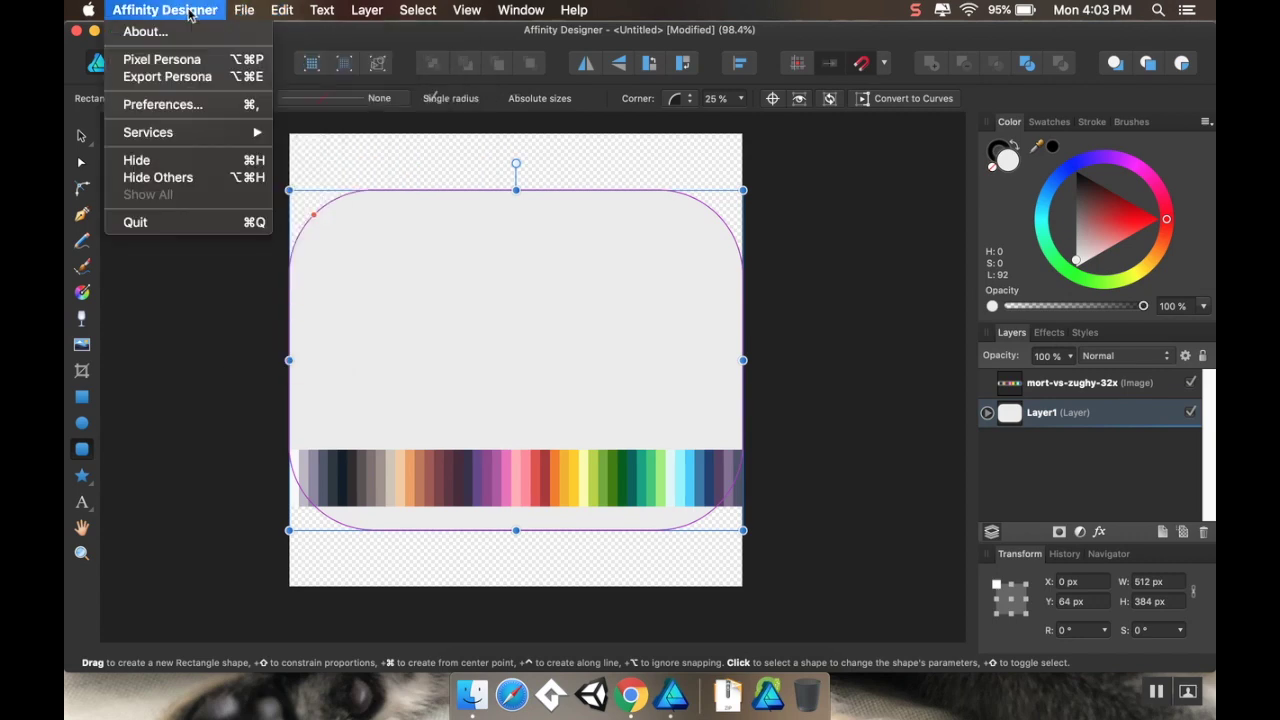
click(160, 104)
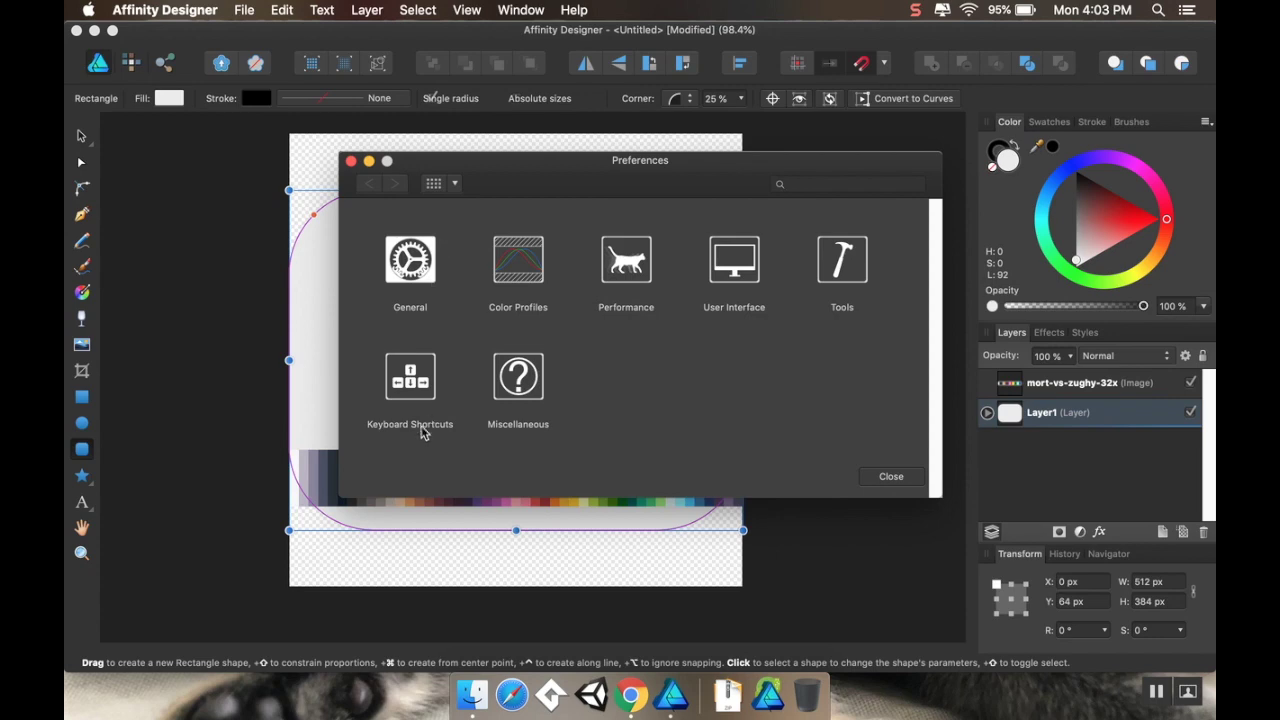
click(426, 268)
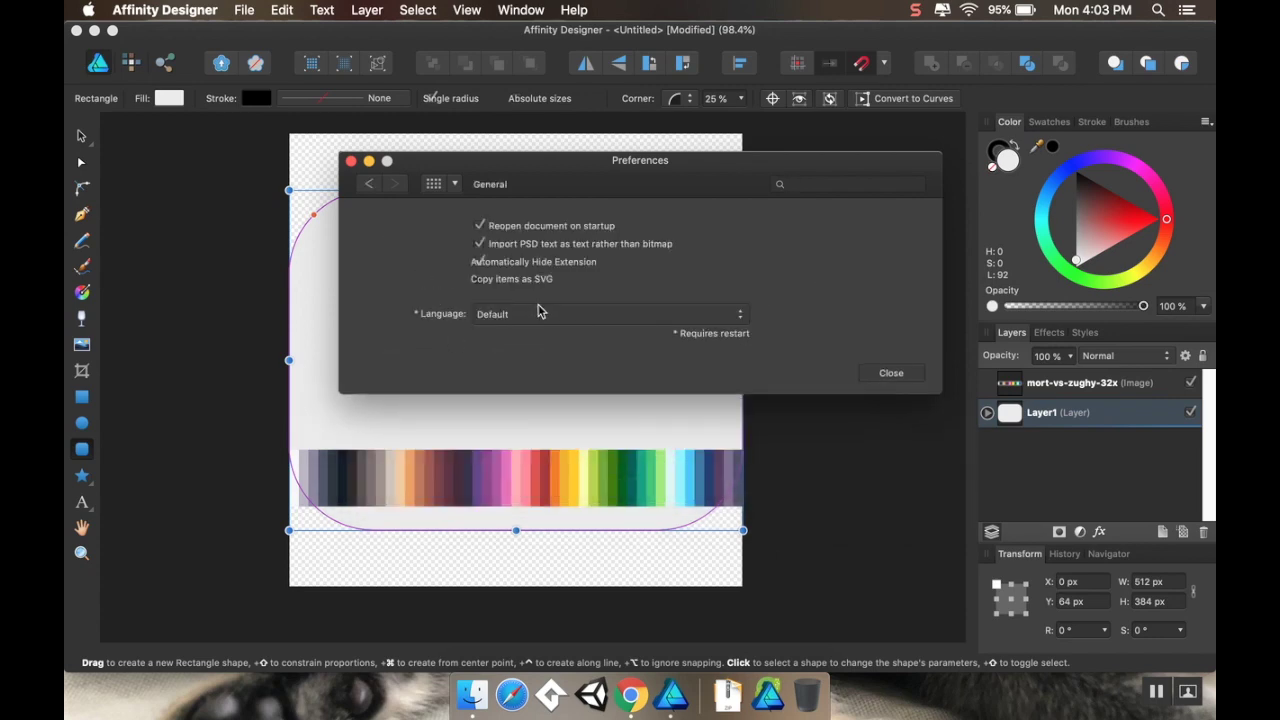
click(371, 186)
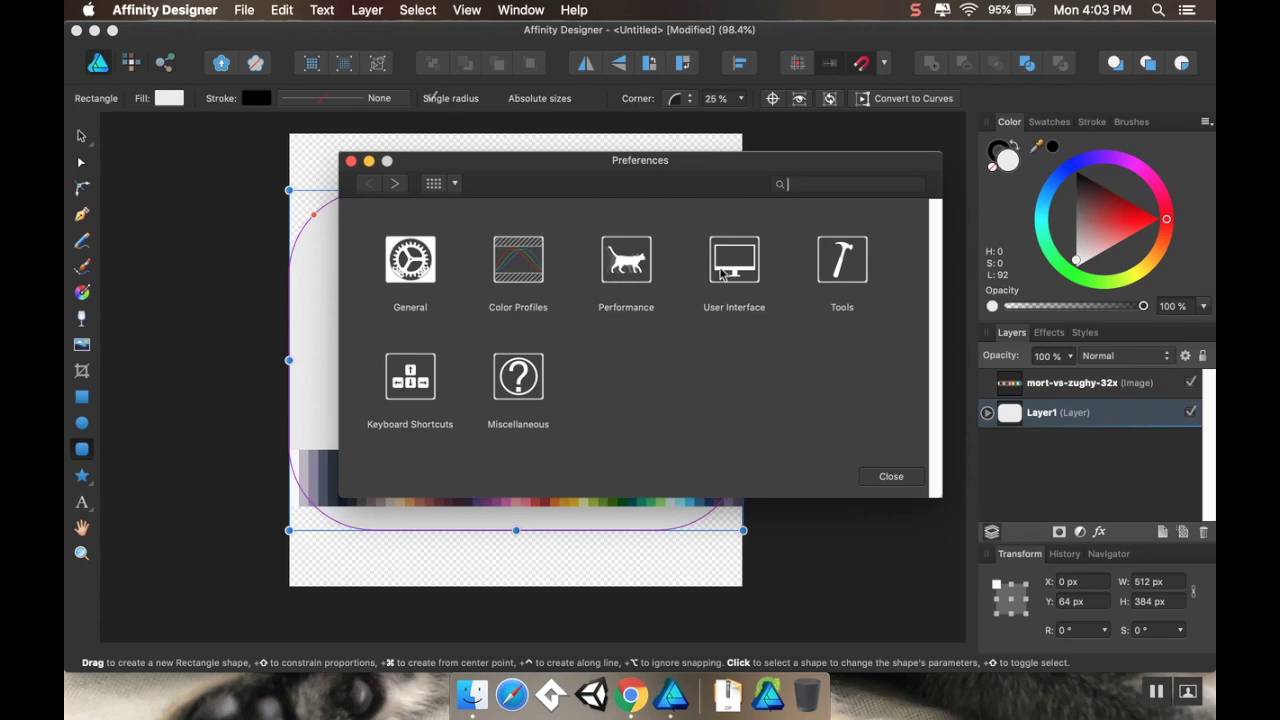
click(351, 162)
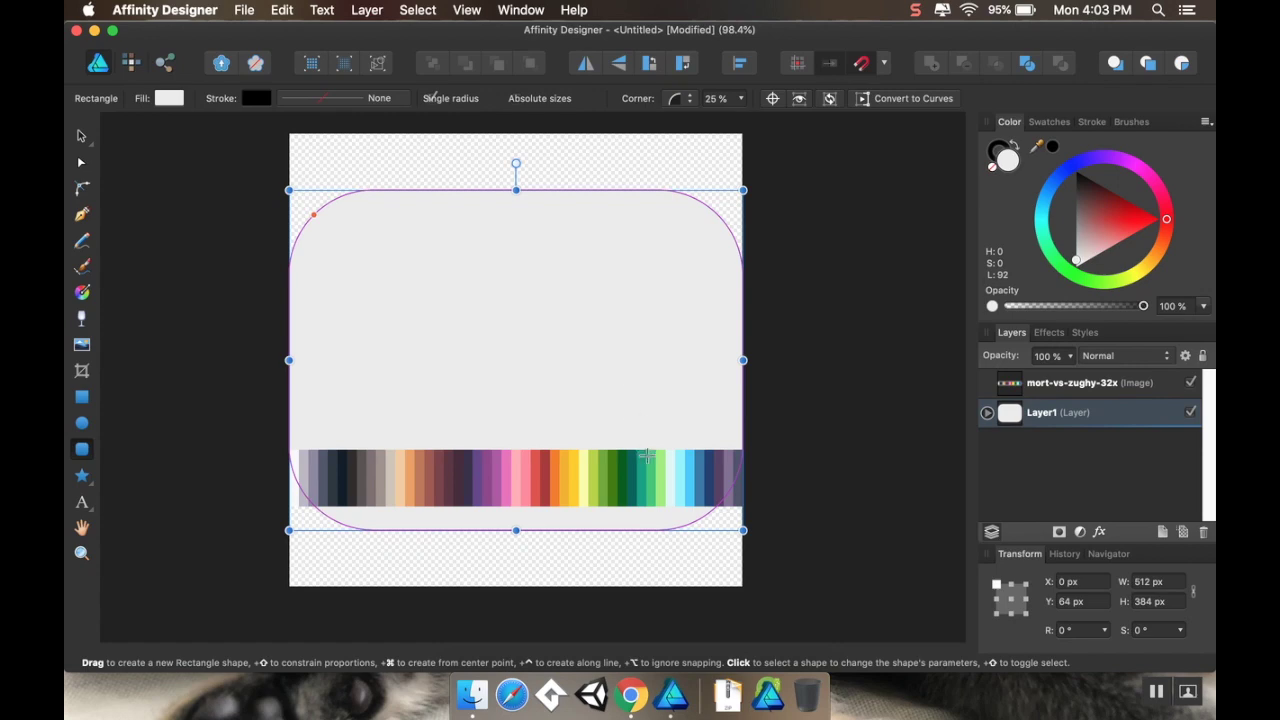
Sample a teal from the palette strip and fill the rounded rectangle with it
drag(1057, 153, 643, 471)
drag(1053, 152, 643, 470)
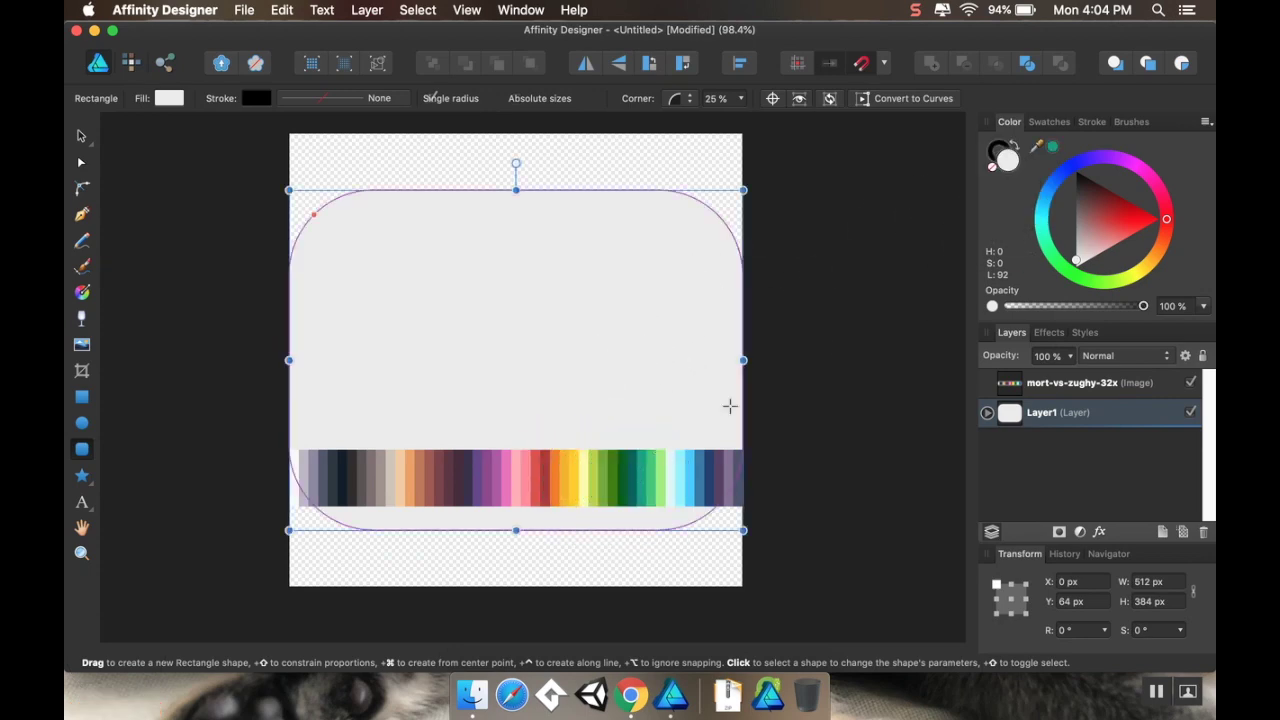
click(1094, 428)
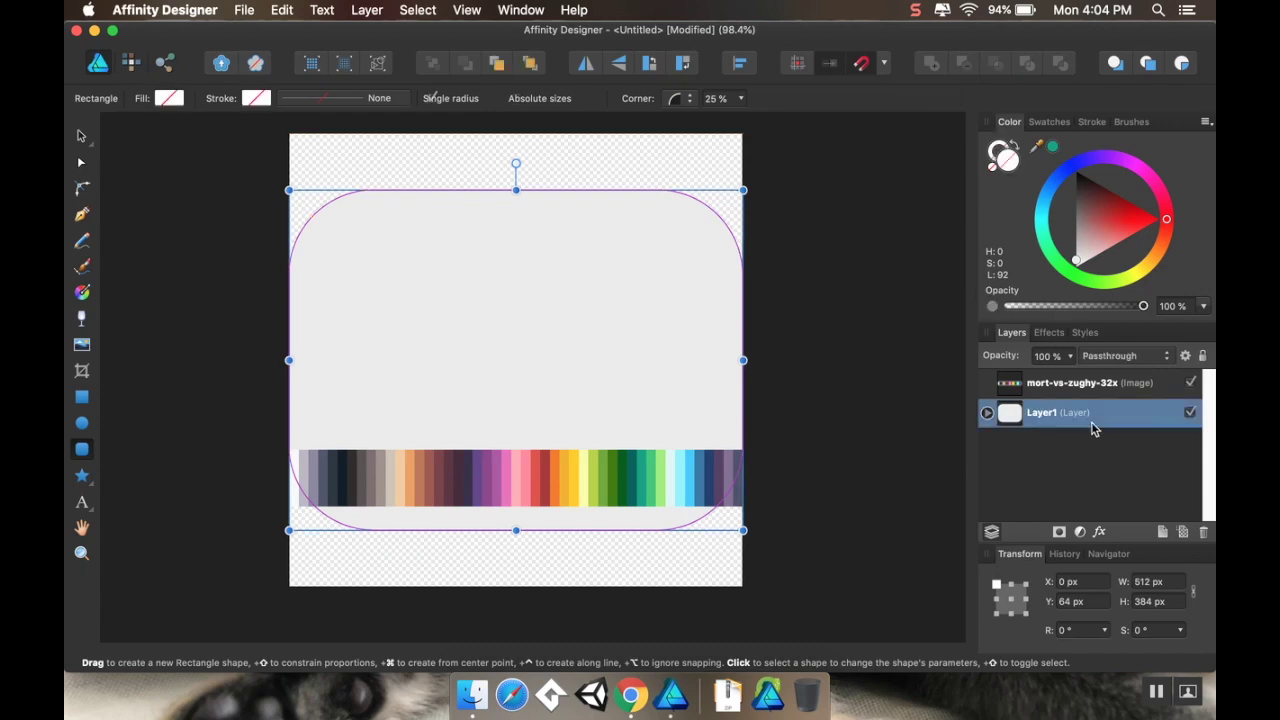
click(1048, 148)
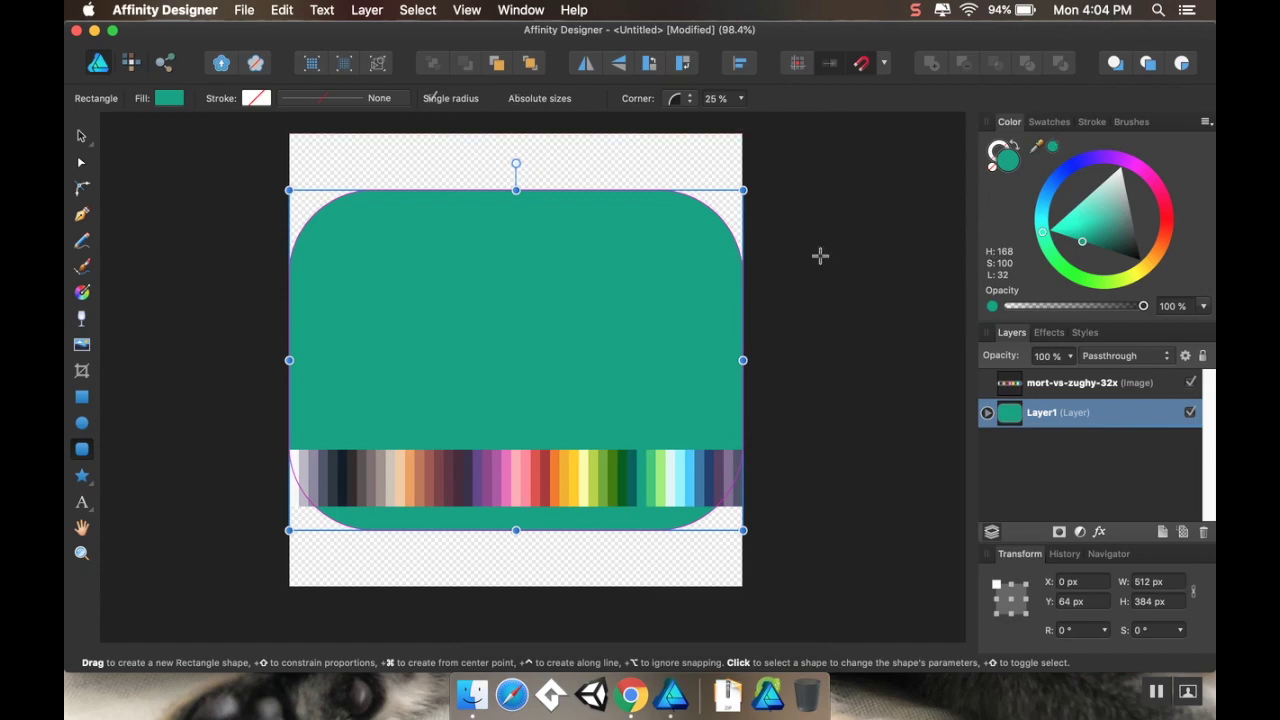
click(782, 277)
Replace the rectangle's fill with a darker teal sampled from the palette strip
key(super+z)
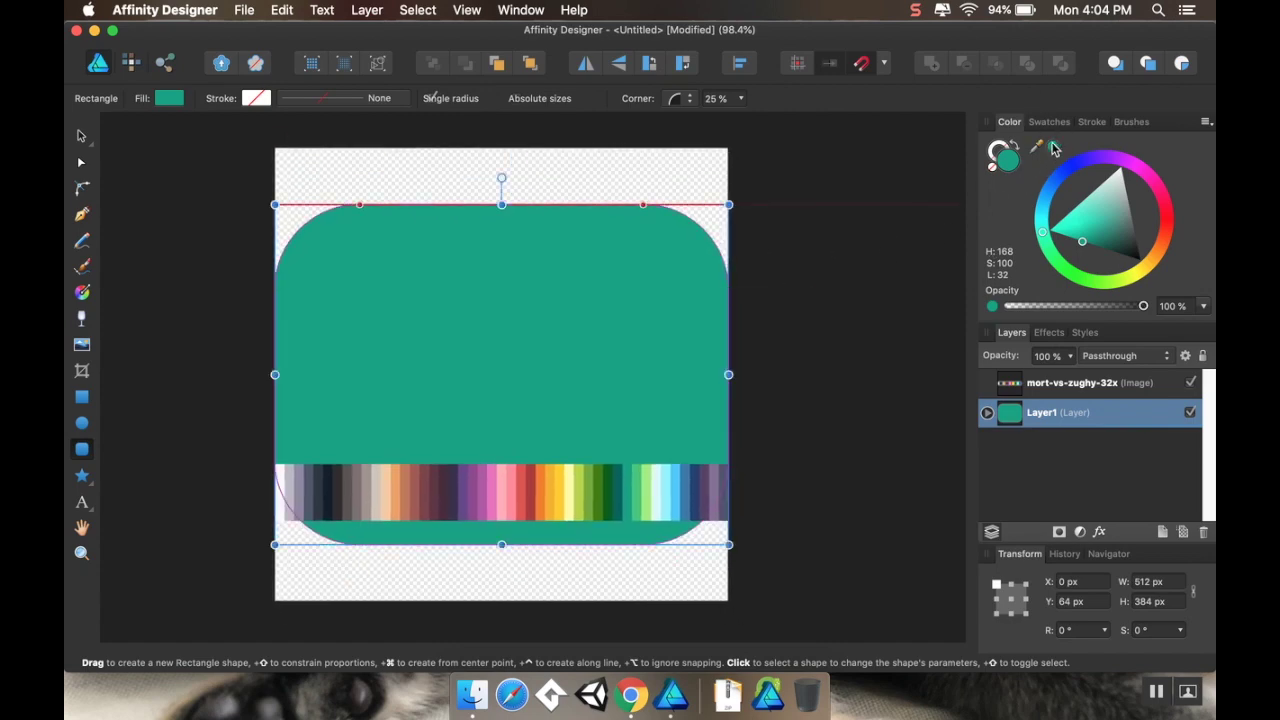
drag(1055, 150, 620, 488)
click(1054, 148)
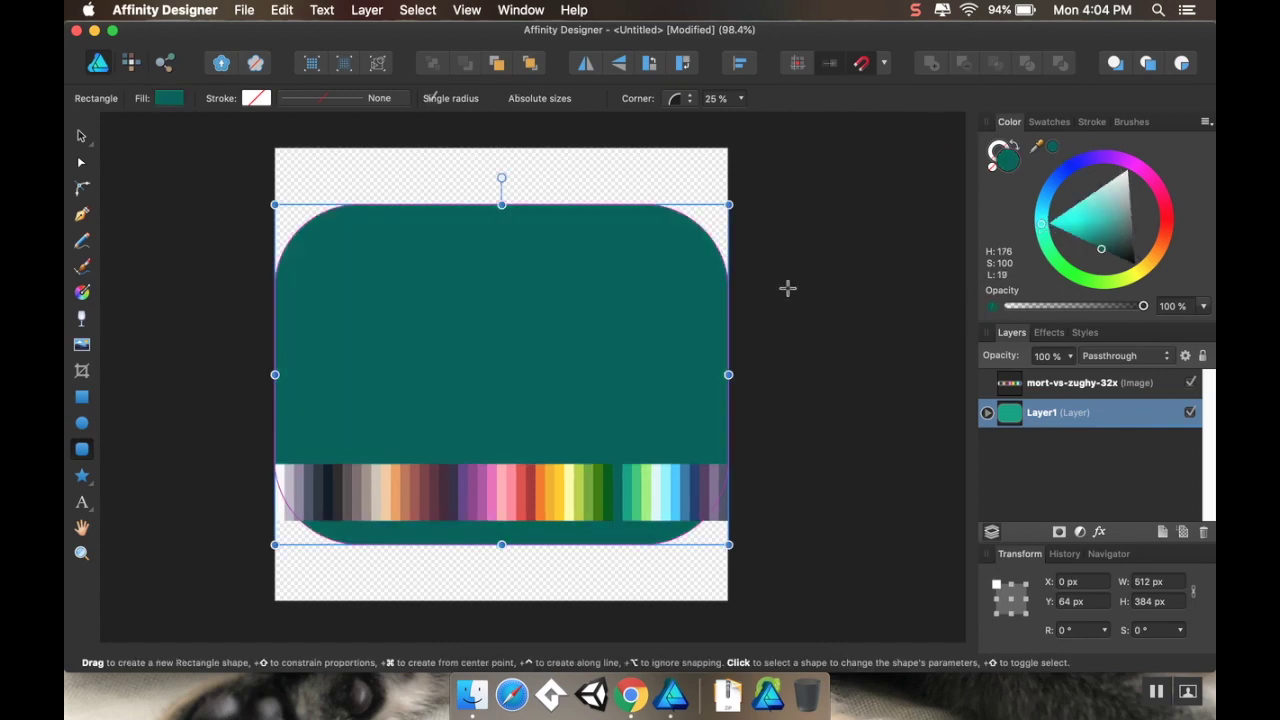
click(778, 289)
Duplicate the teal rectangle, resize the copy to 500 × 372 px, and offset it 6 px
key(super+z)
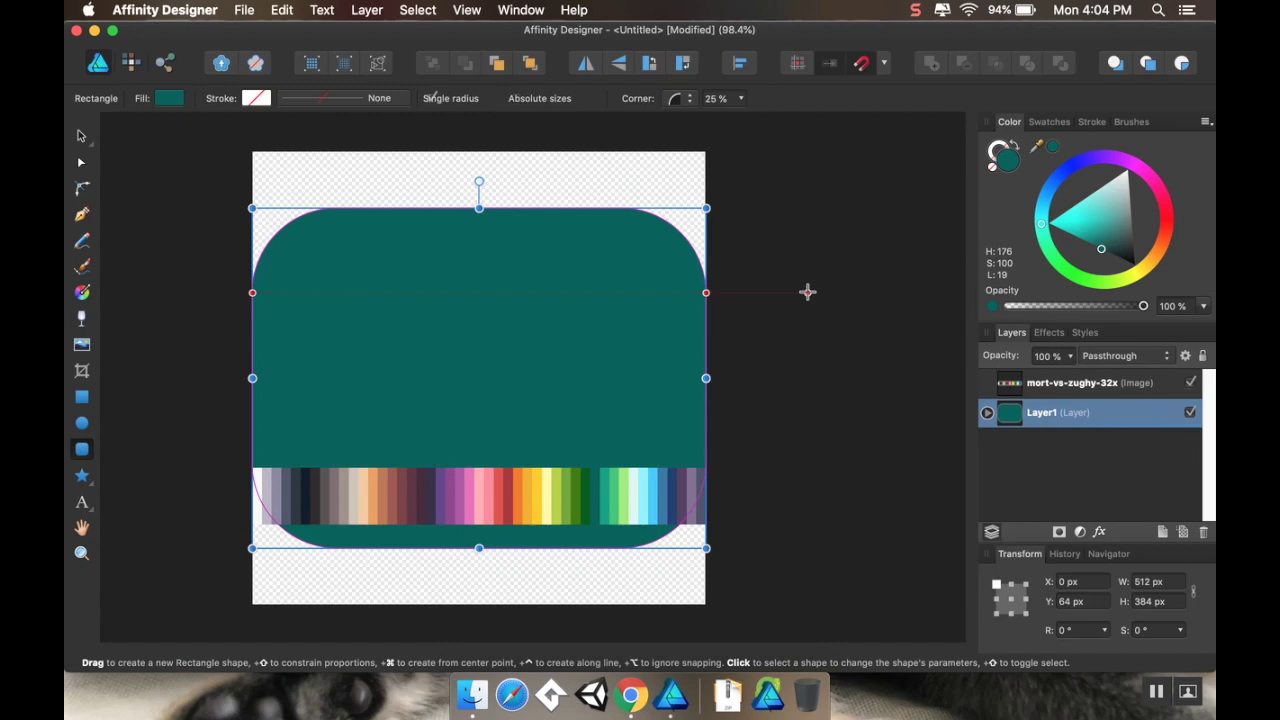
key(super+j)
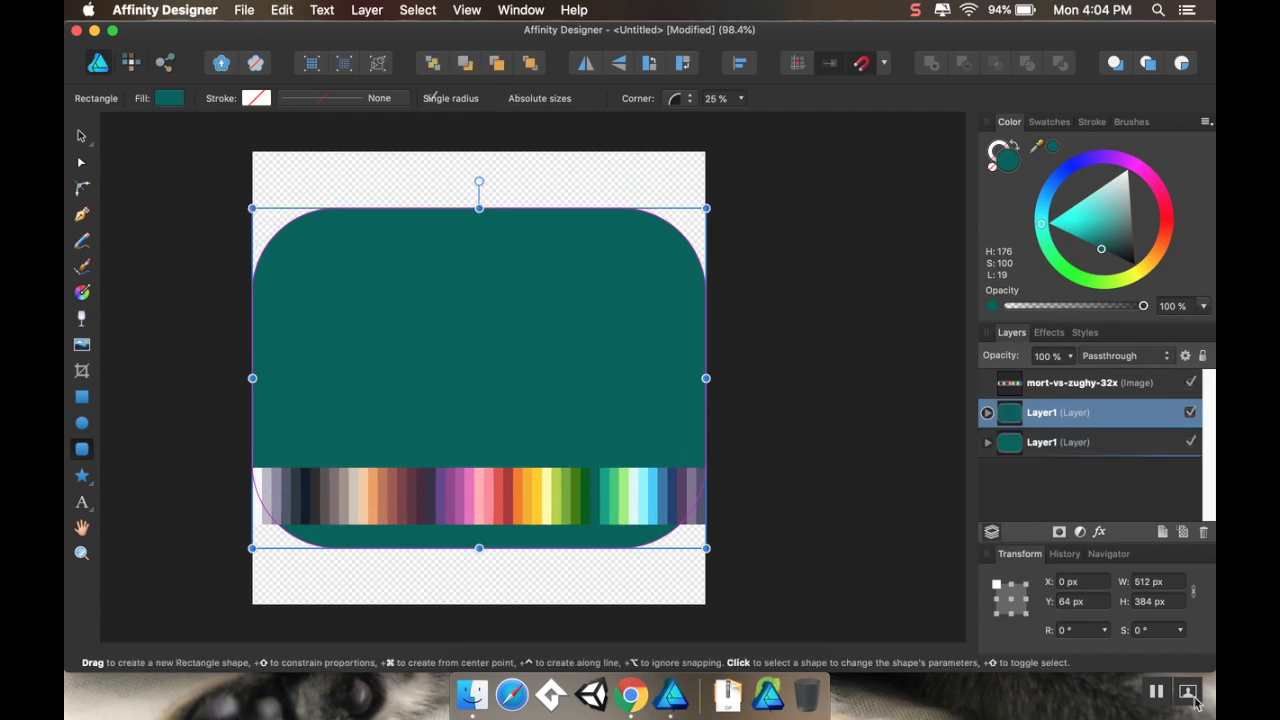
click(1150, 582)
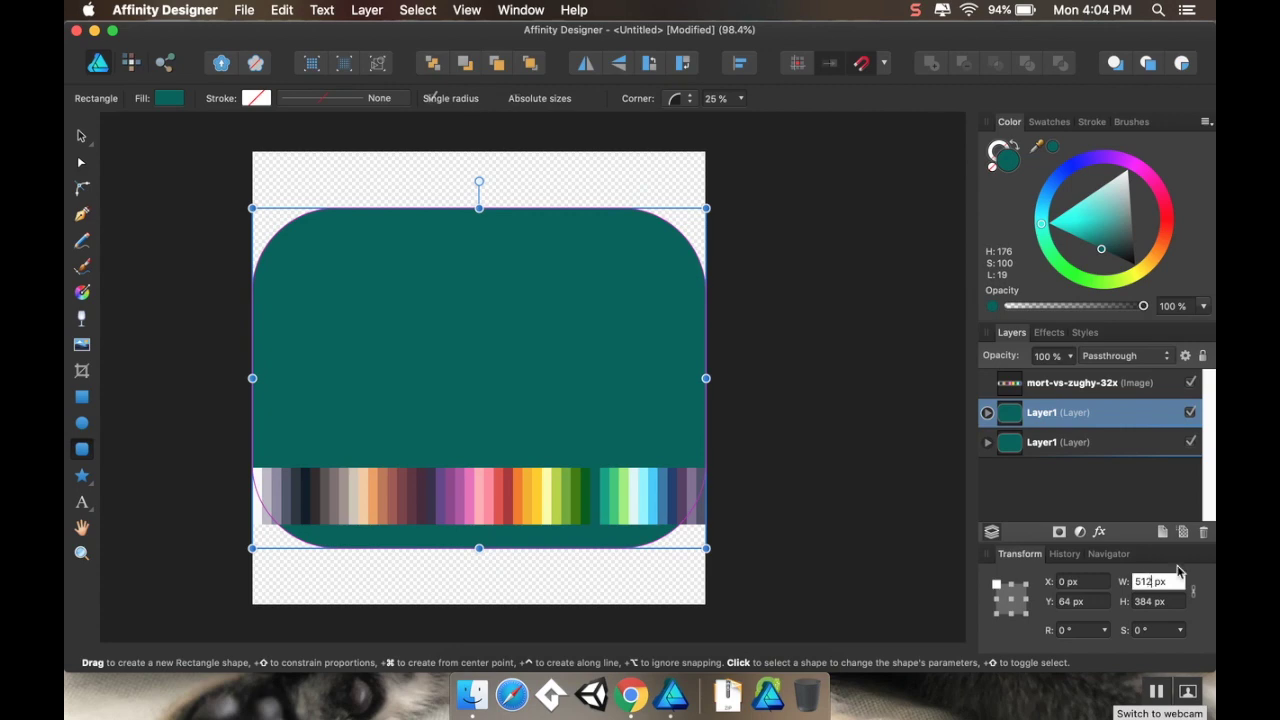
key(BackSpace)
key(BackSpace)
click(1157, 603)
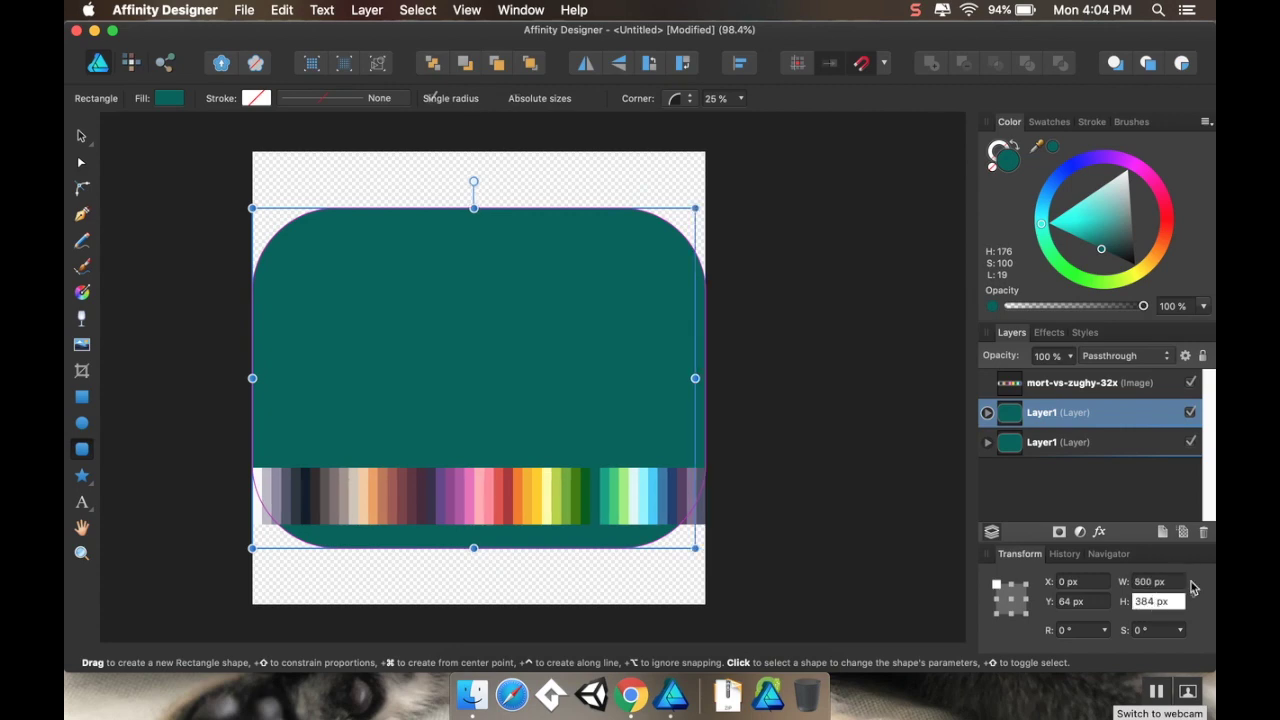
key(BackSpace)
key(BackSpace)
text(7)
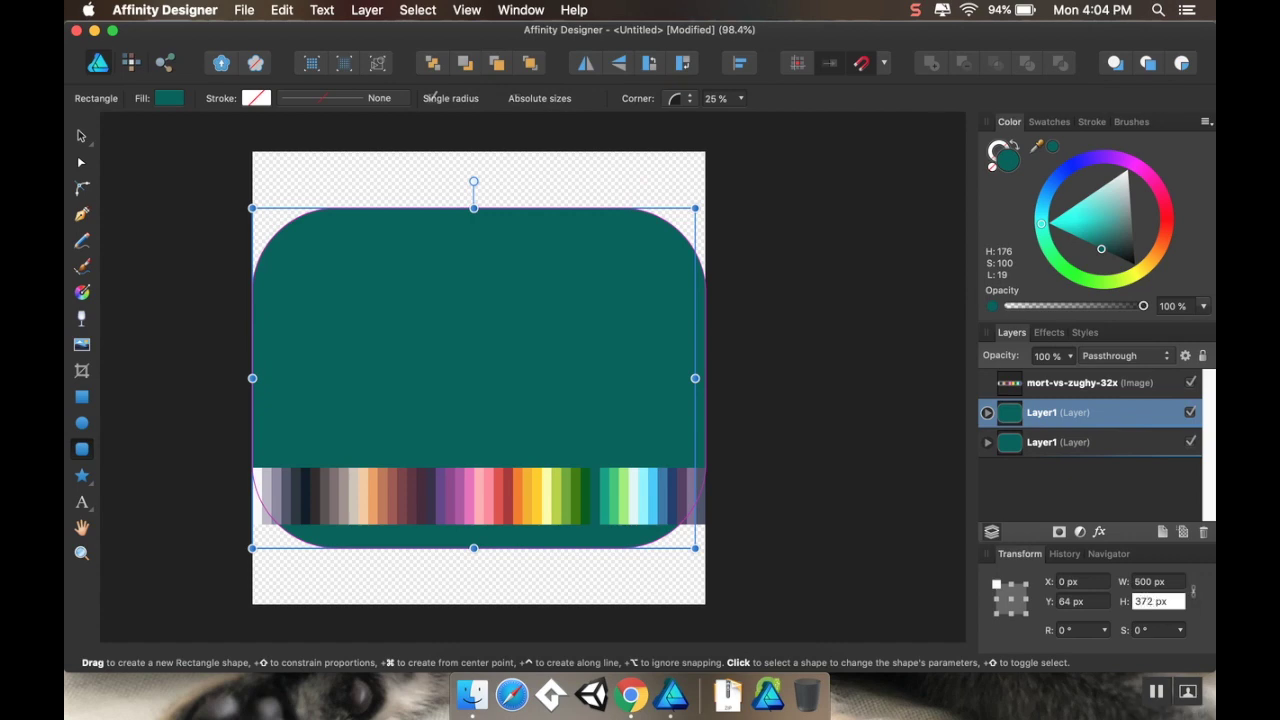
text(2)
key(Return)
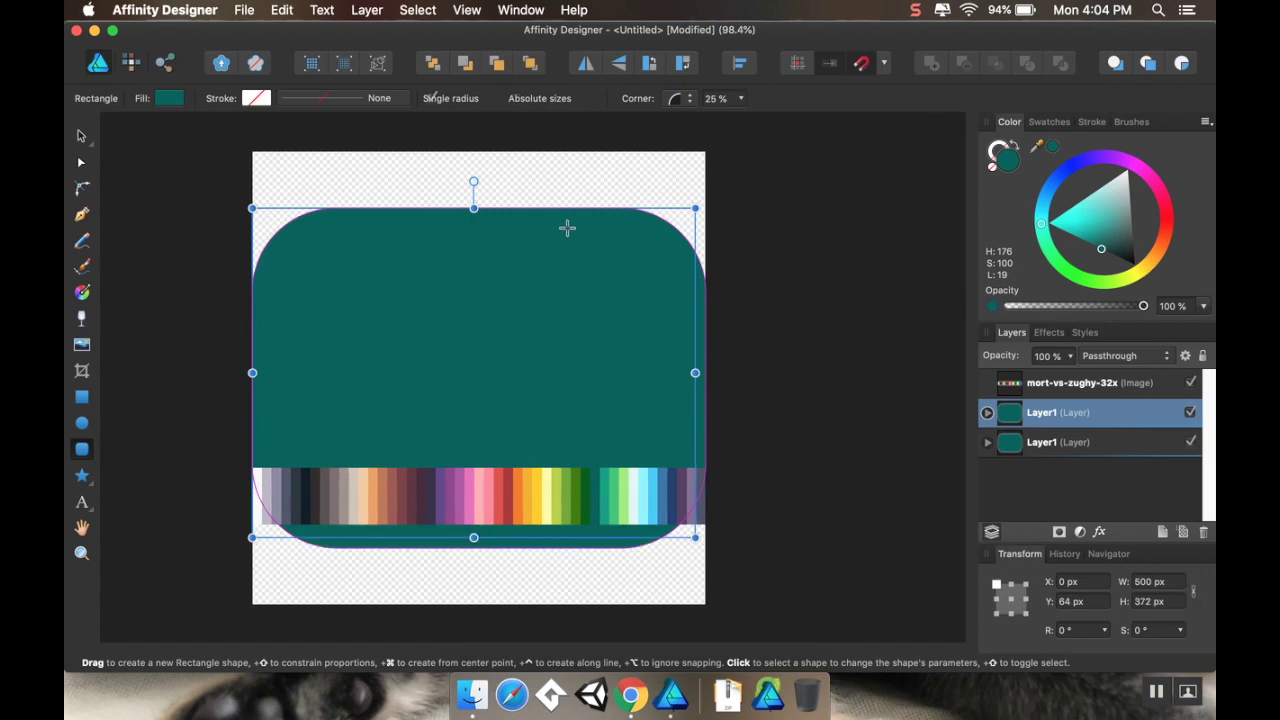
drag(560, 212, 563, 218)
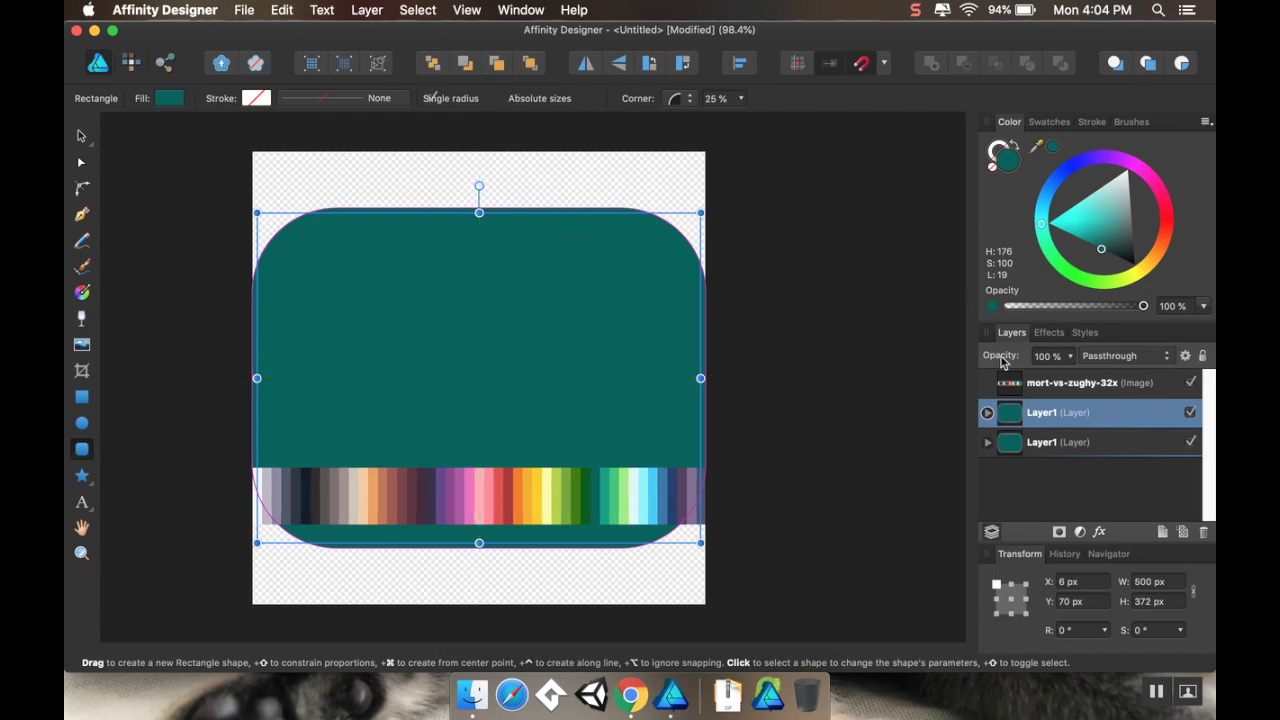
Nest the smaller rectangle inside the larger rectangle in the Layers panel
drag(1048, 420, 1051, 449)
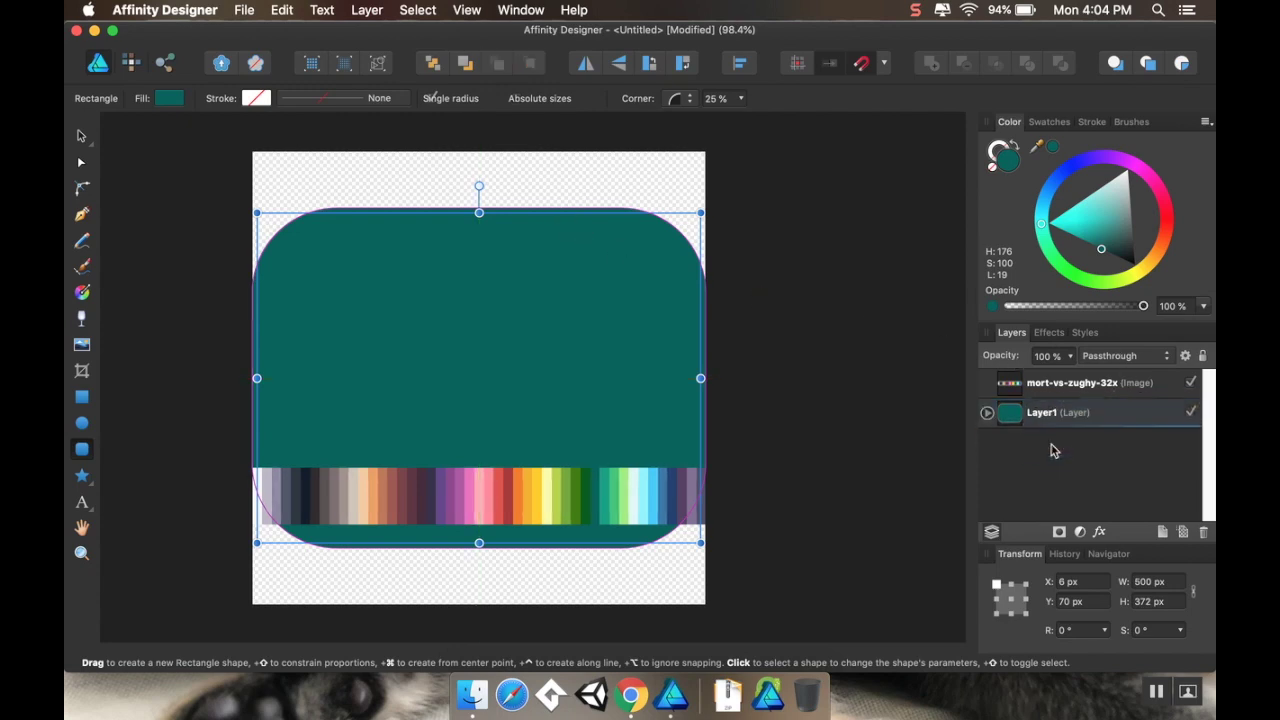
click(987, 413)
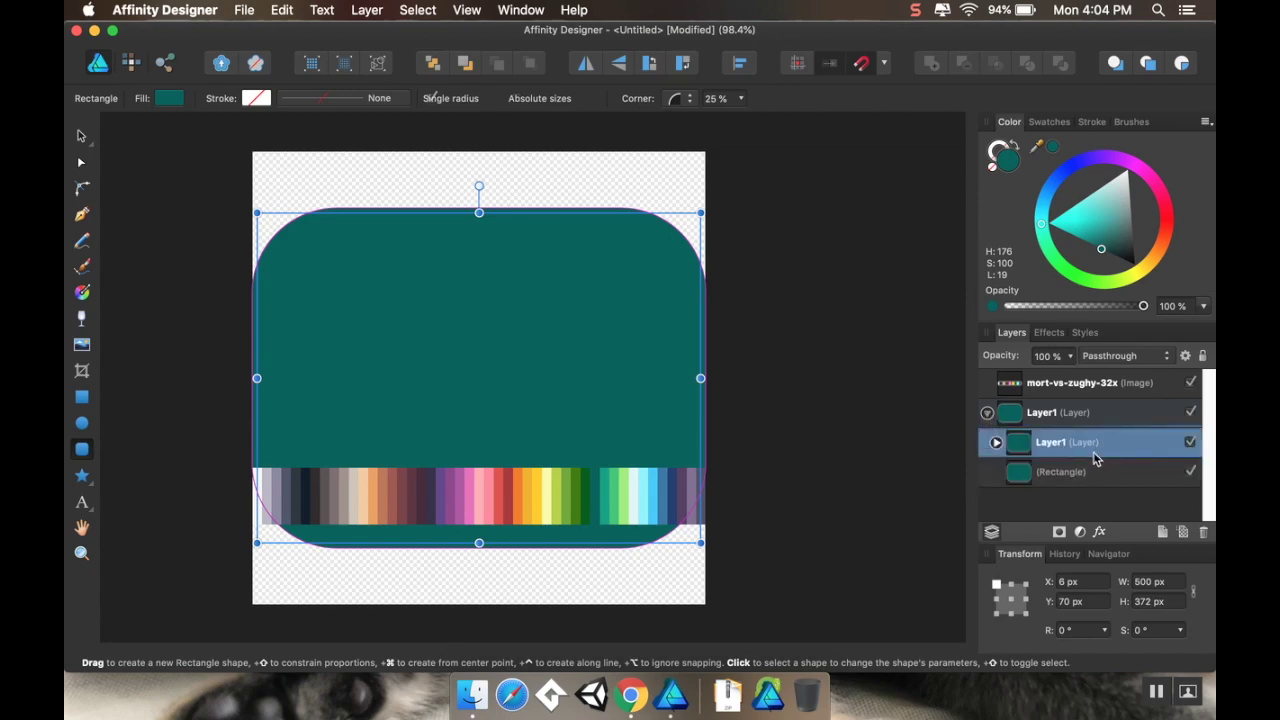
click(1086, 471)
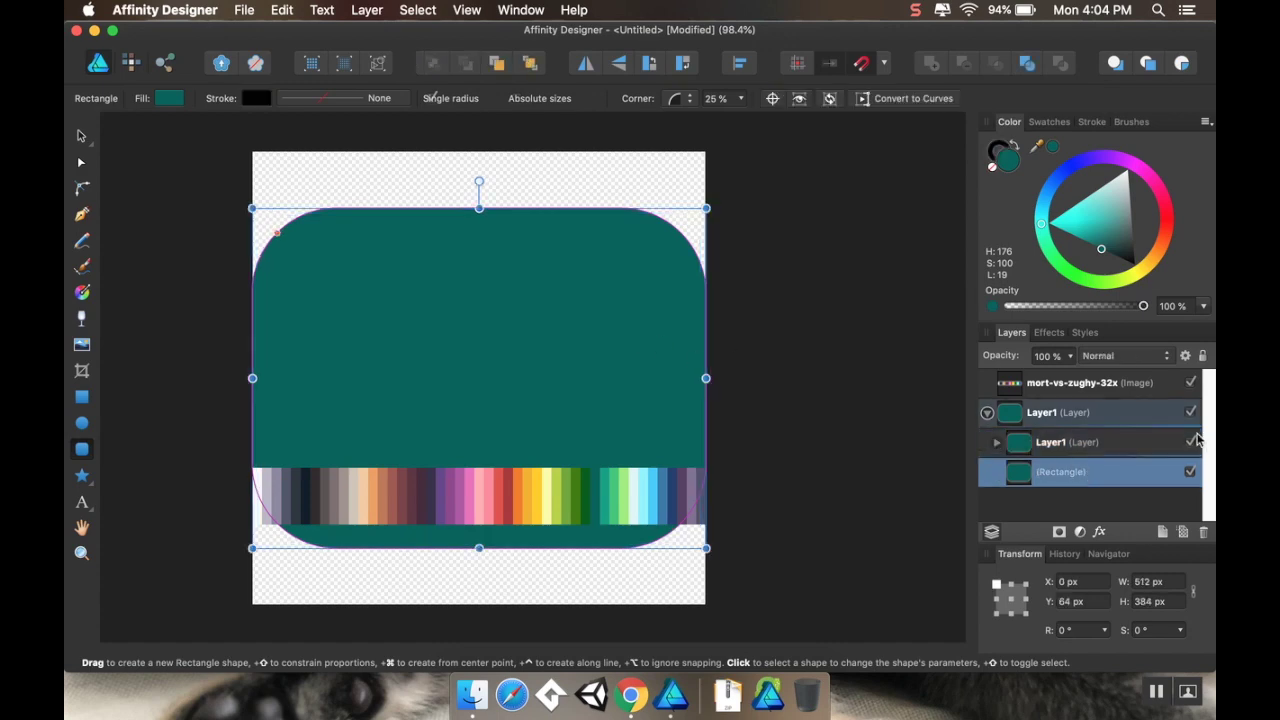
click(997, 443)
drag(1060, 471, 1089, 495)
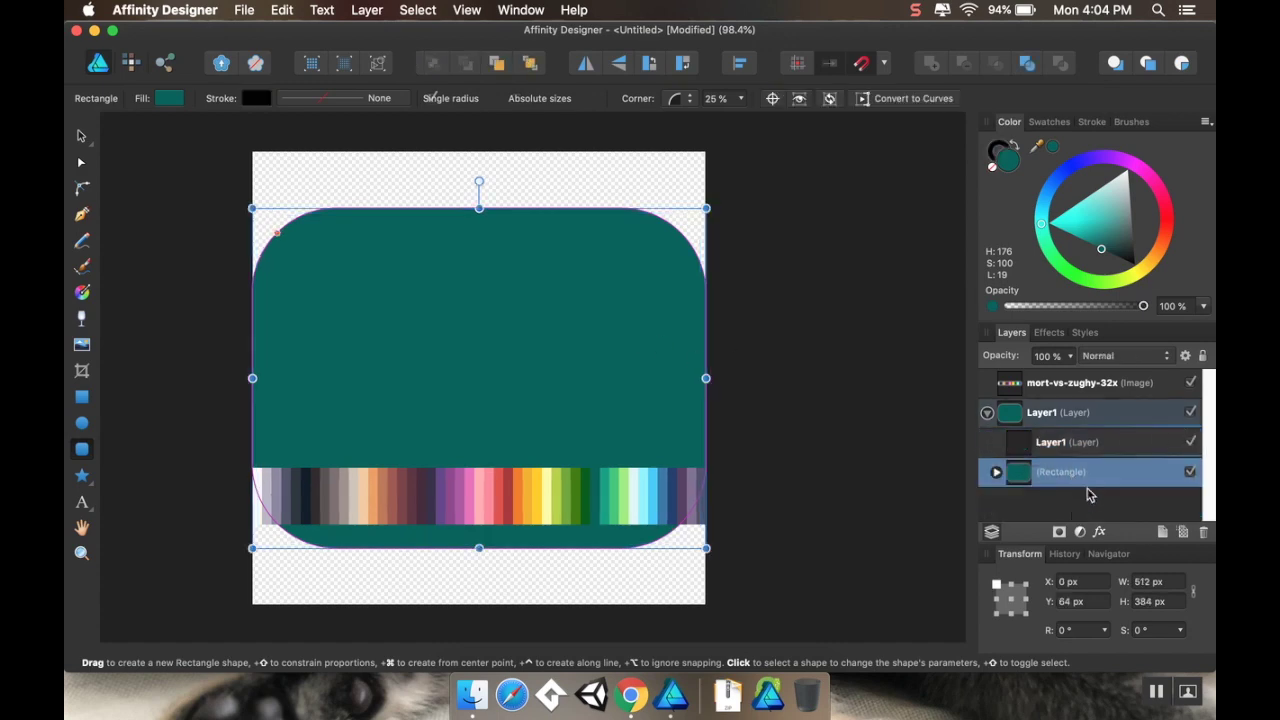
click(996, 471)
Delete the empty nested Layer1 and select the inner 500×372 rectangle
click(1086, 442)
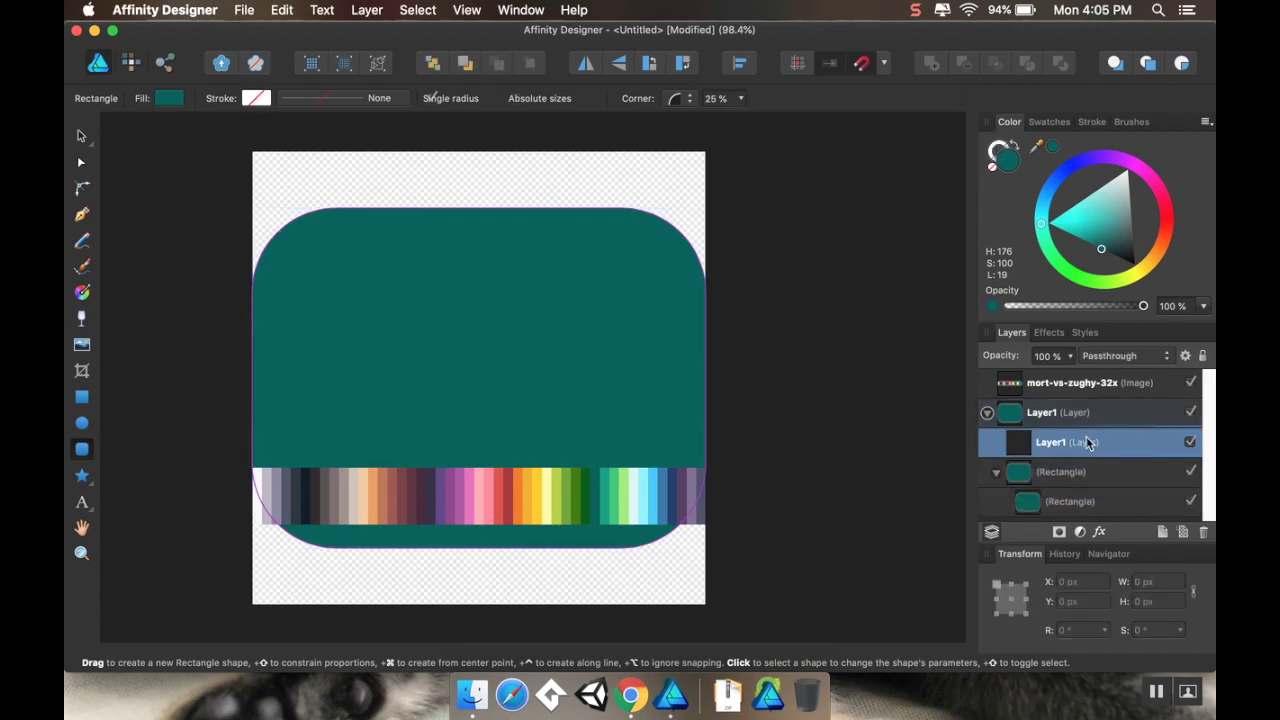
right_click(1086, 442)
click(1112, 557)
click(1075, 422)
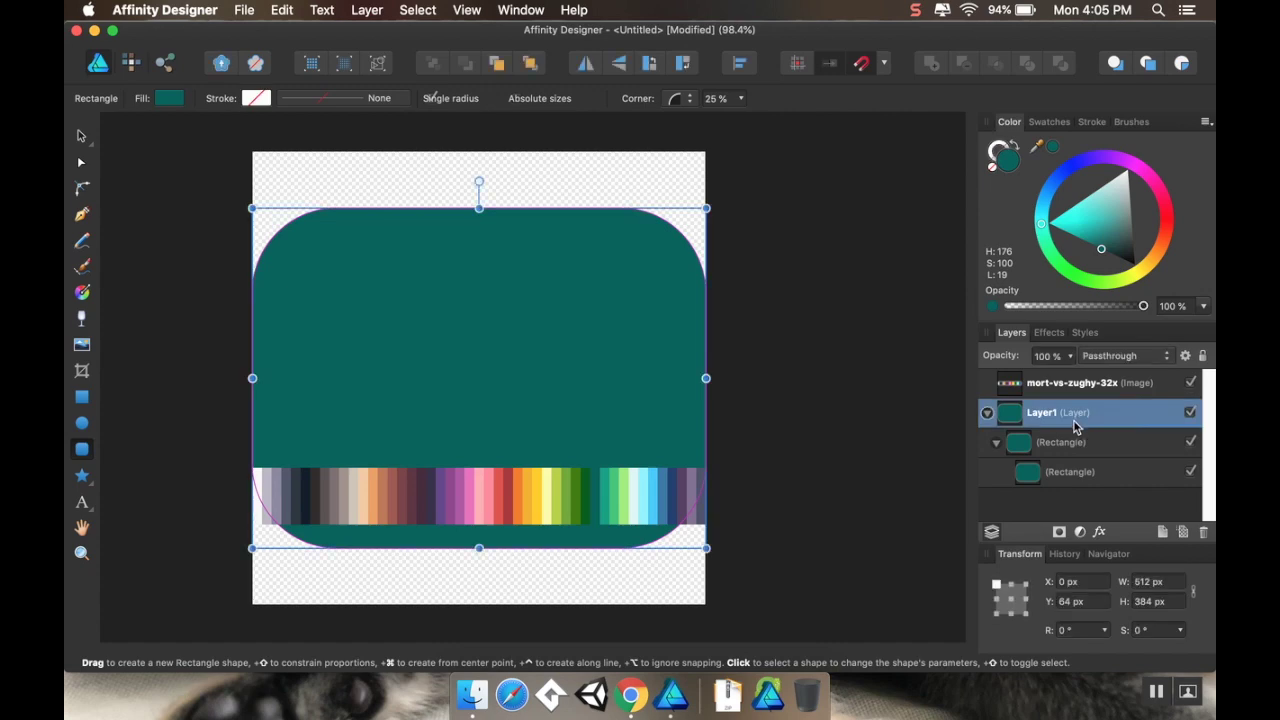
click(1073, 446)
click(1080, 476)
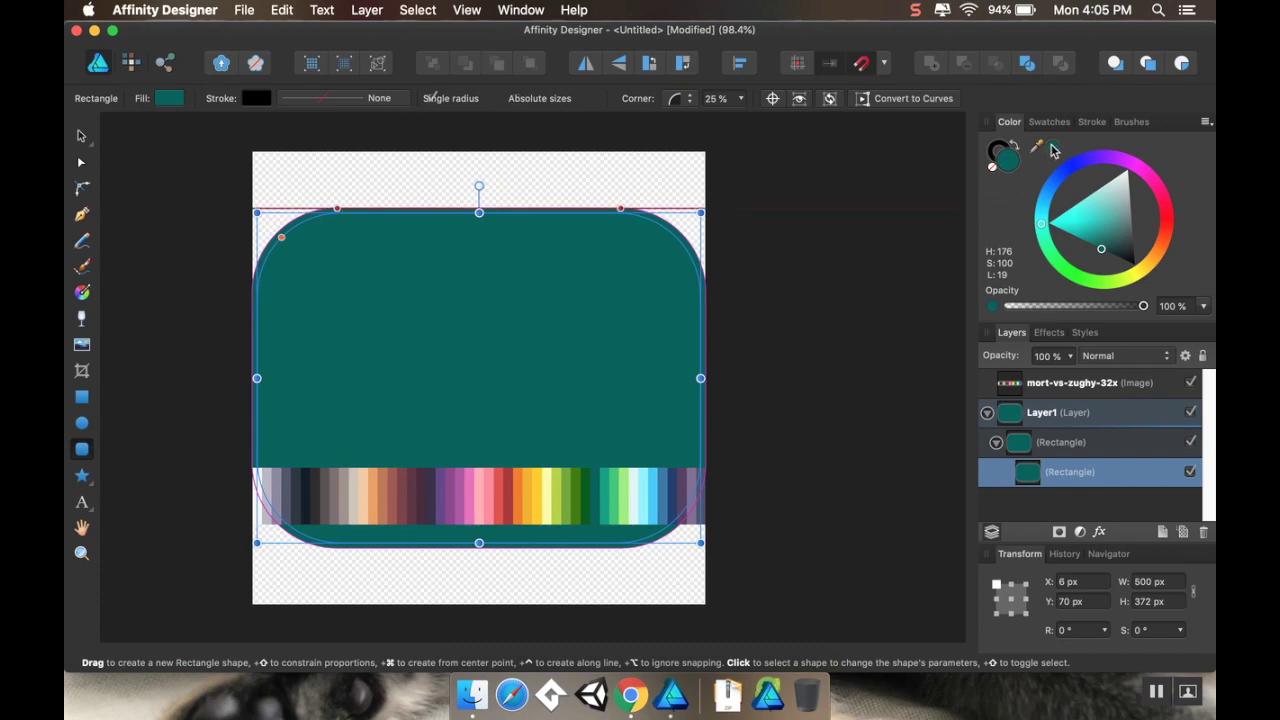
Fill the inner rectangle with a lighter teal sampled from the canvas
drag(1052, 150, 606, 489)
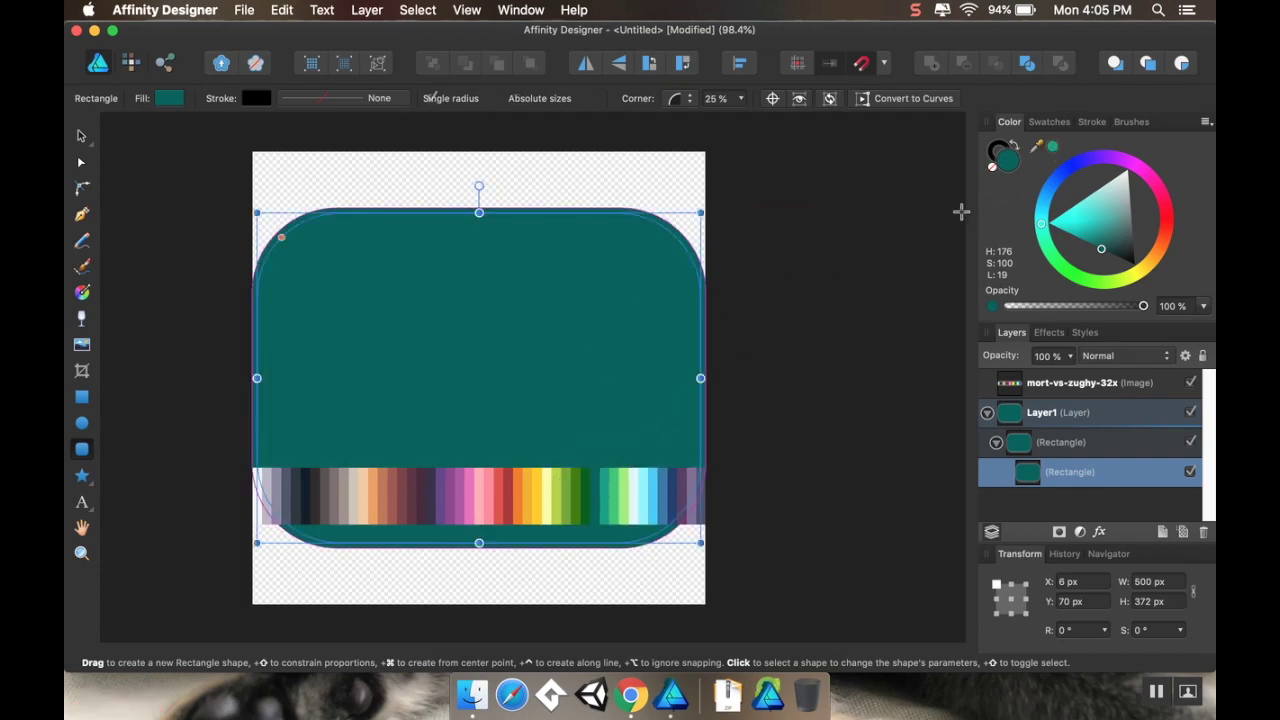
click(1053, 148)
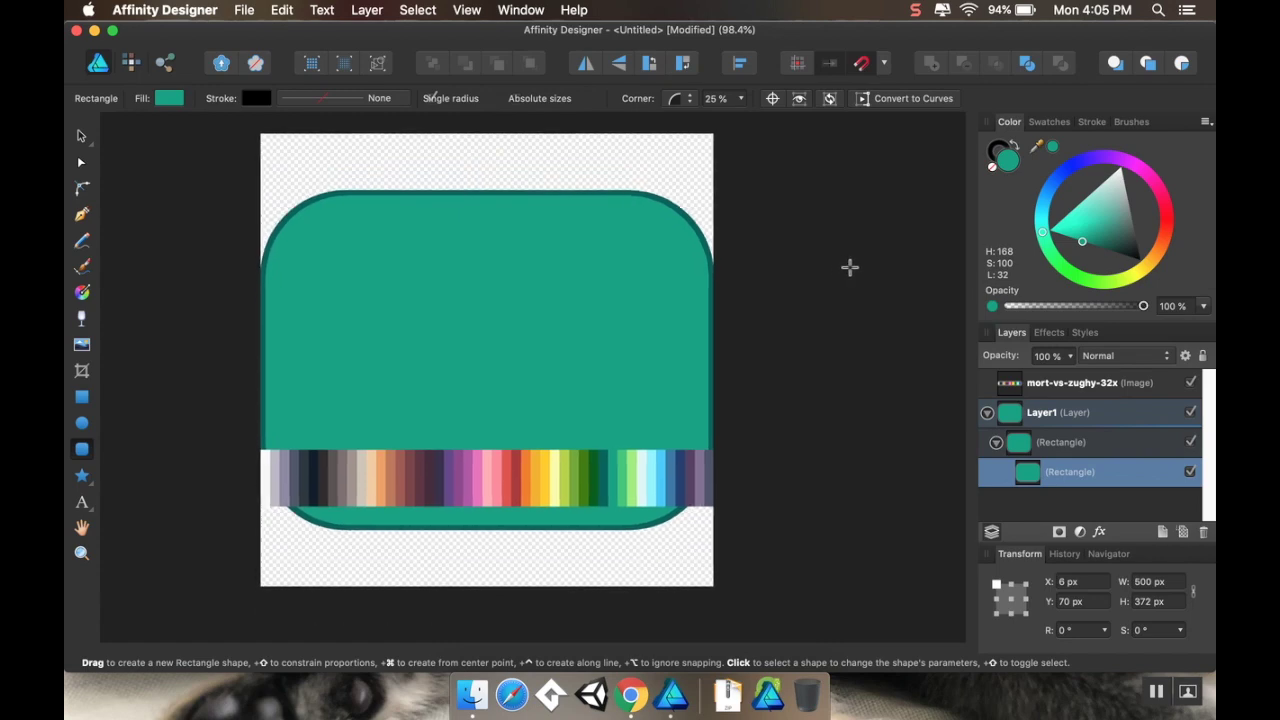
scroll(849, 266, down, 1)
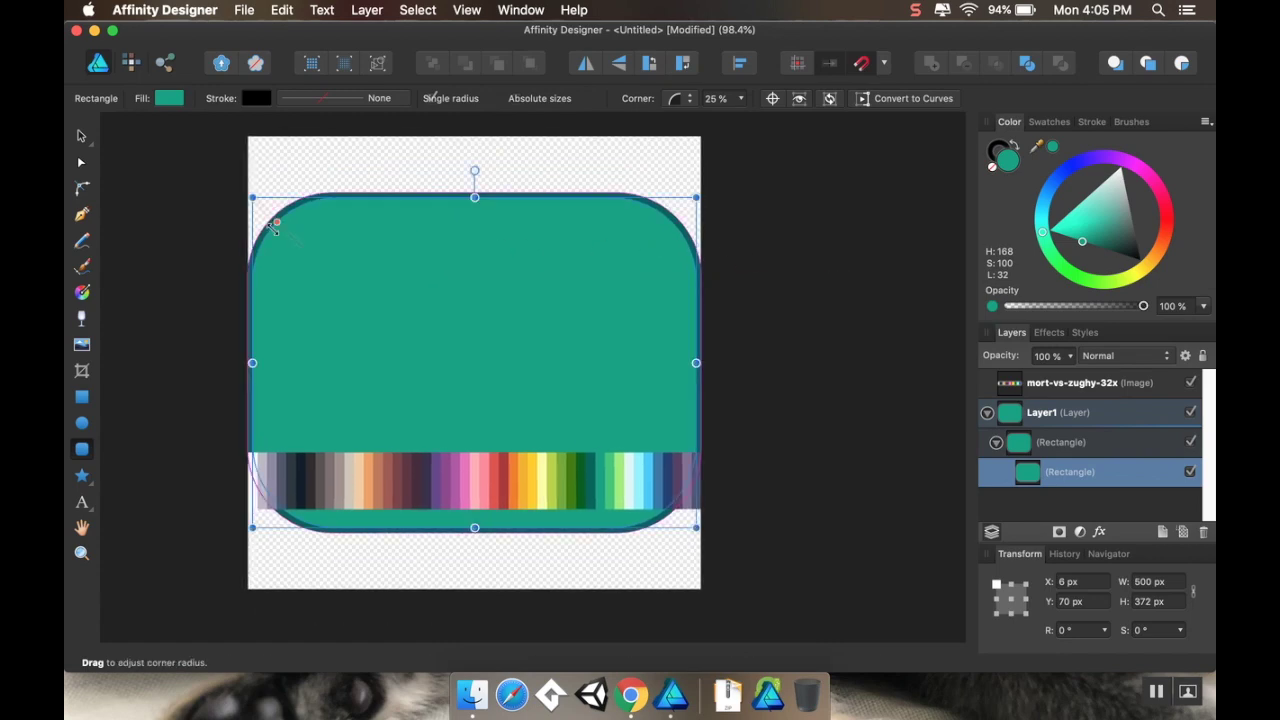
Increase the inner rectangle's corner rounding to 26% and recentre the button
scroll(258, 228, up, 3)
scroll(286, 223, up, 3)
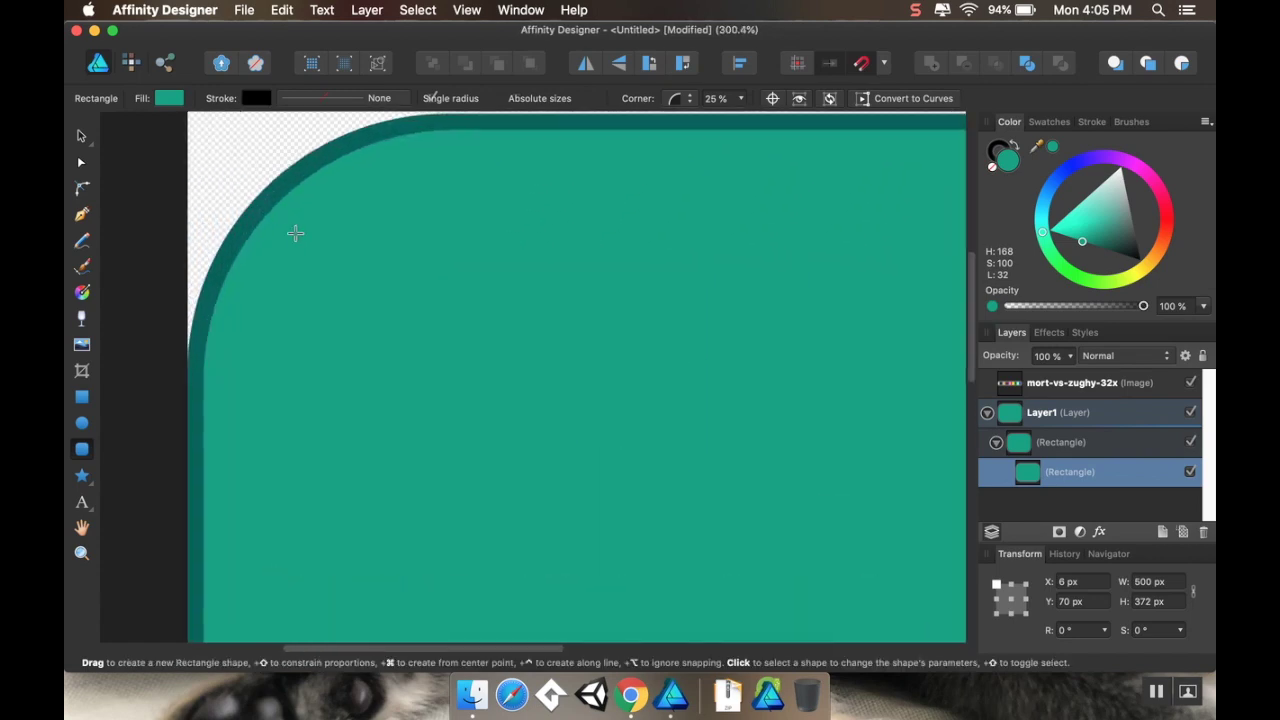
drag(277, 202, 282, 206)
scroll(434, 243, down, 5)
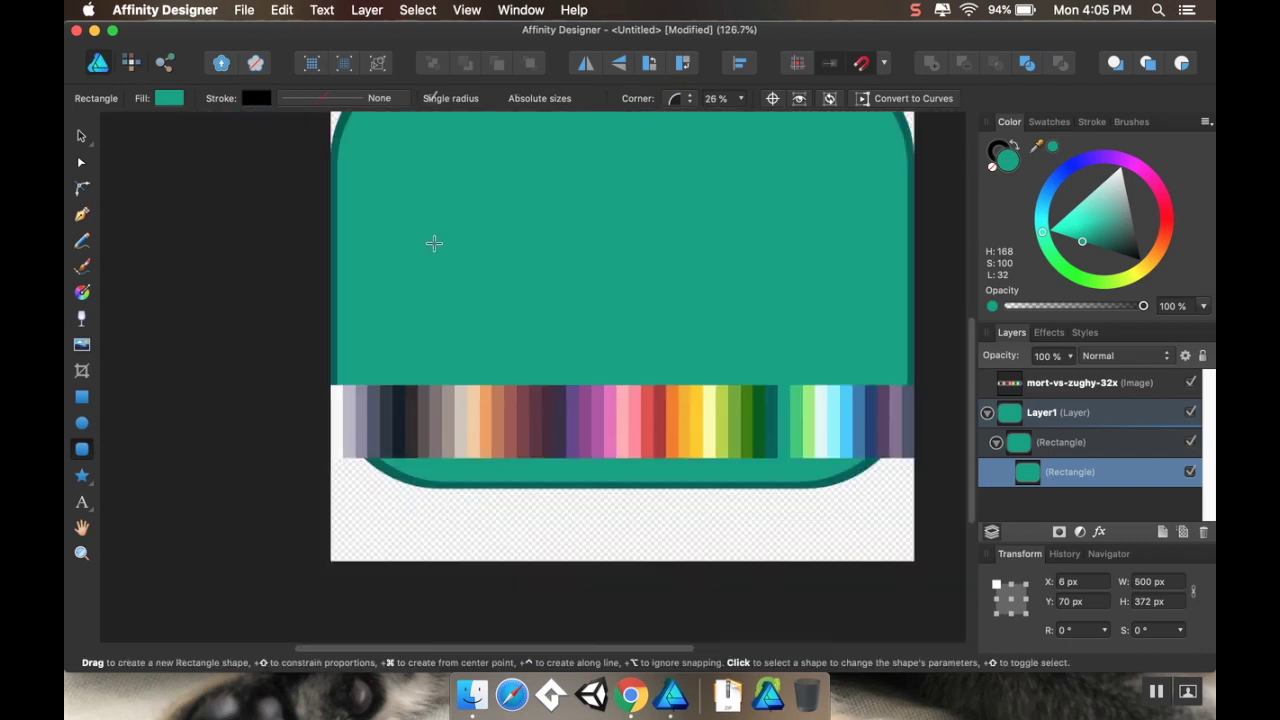
drag(441, 228, 331, 323)
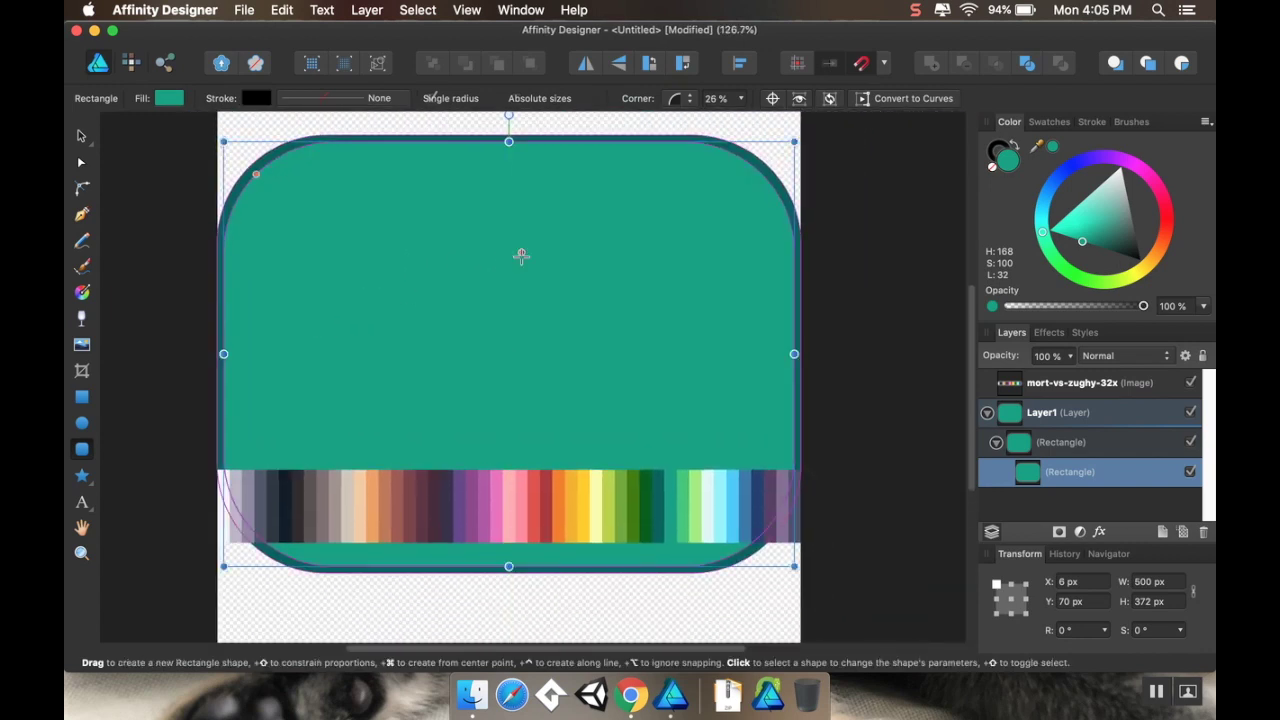
scroll(505, 287, down, 3)
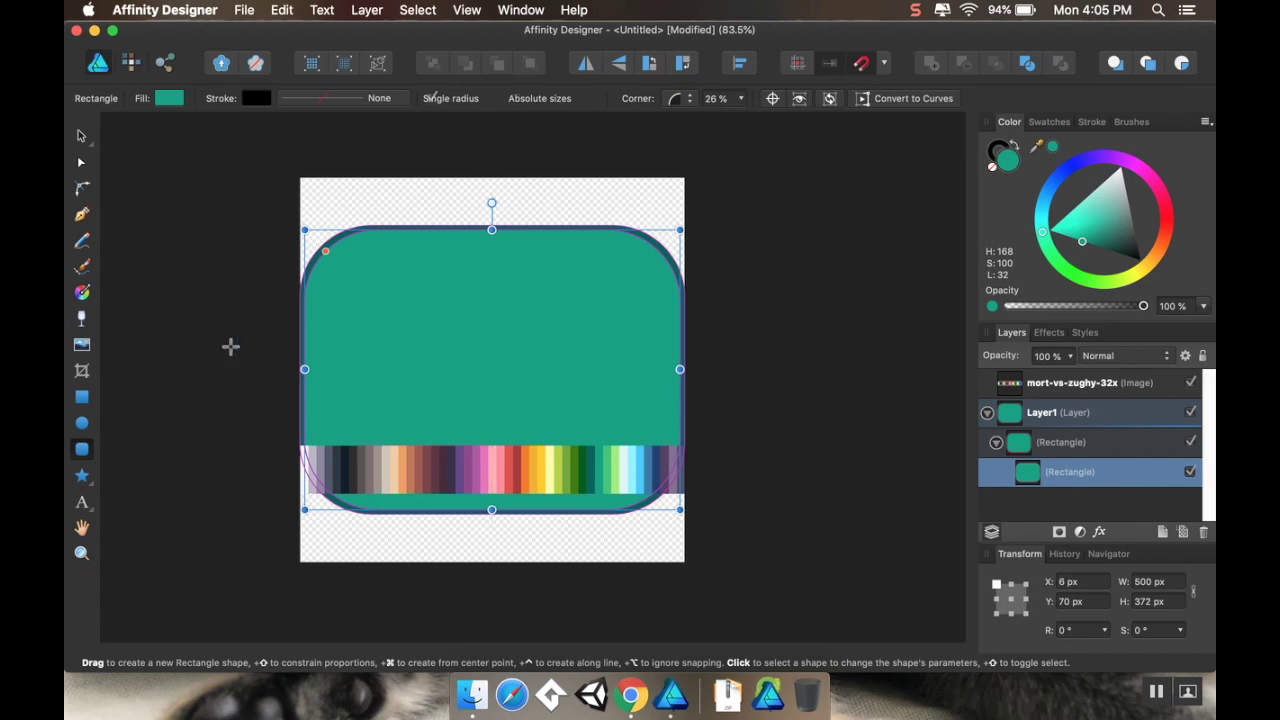
click(83, 425)
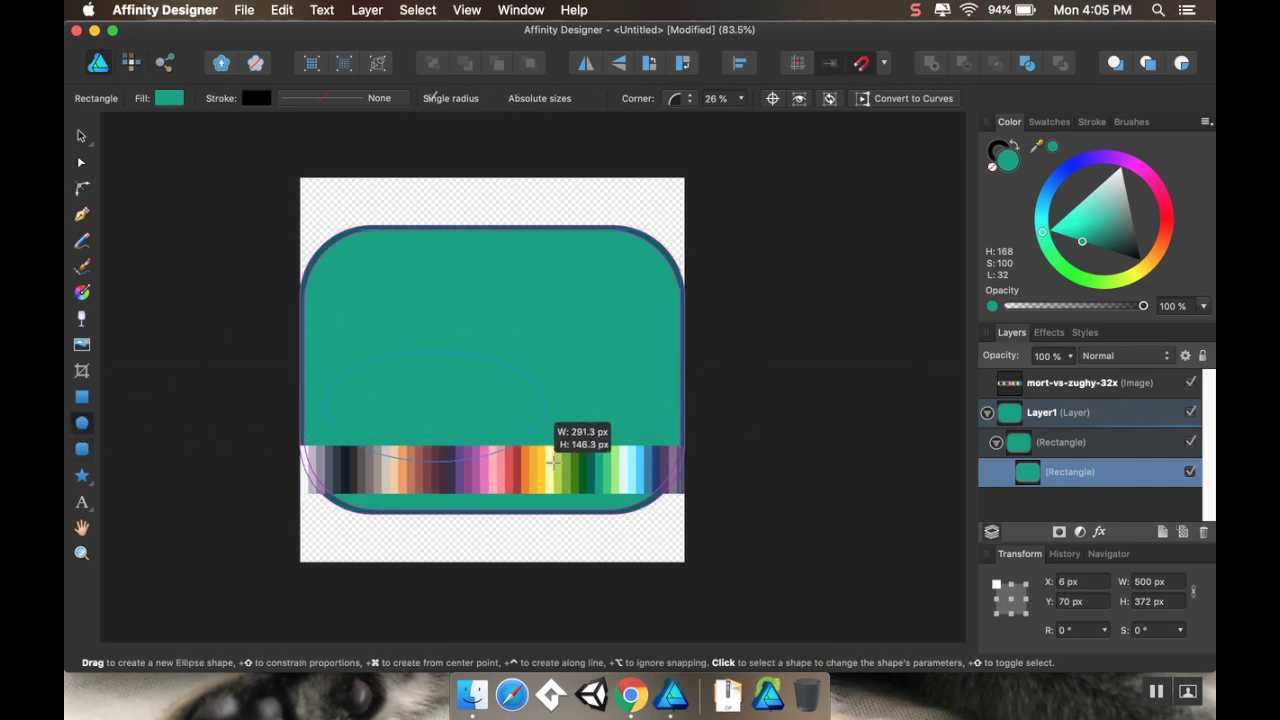
Draw a wide ellipse across the button's lower half, shifting it left and stretching it taller
drag(553, 458, 665, 489)
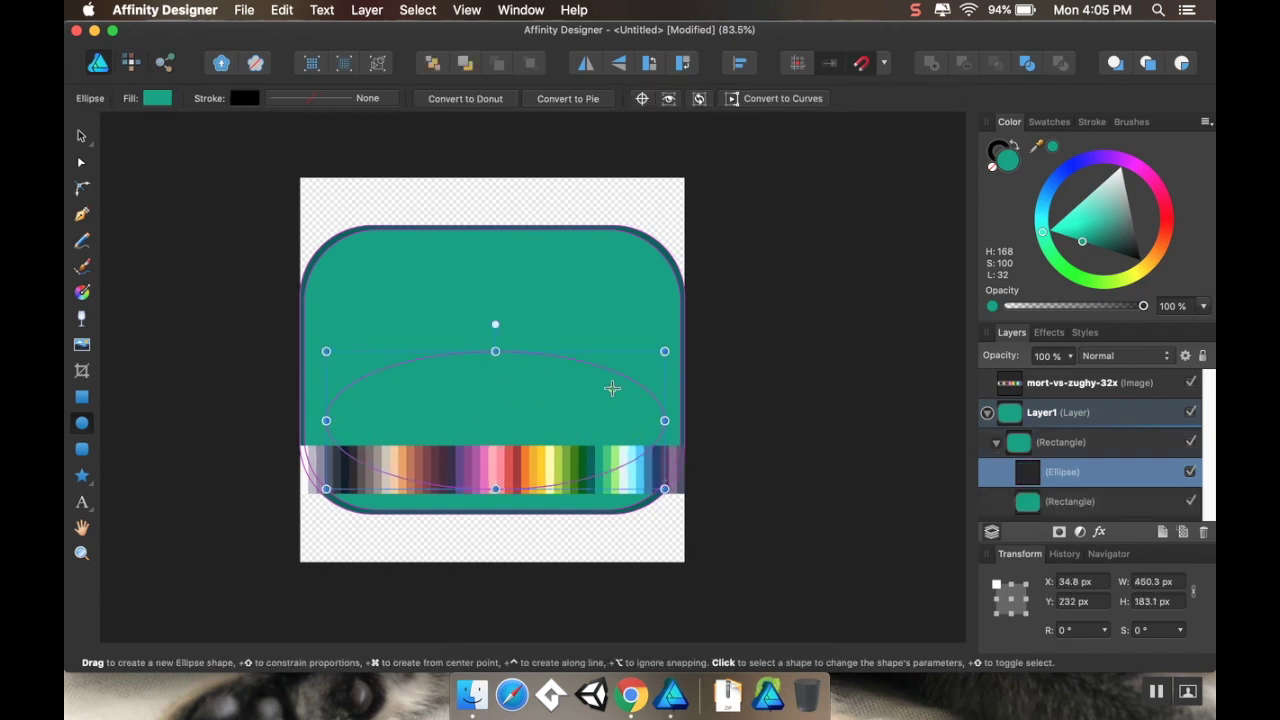
drag(551, 354, 546, 361)
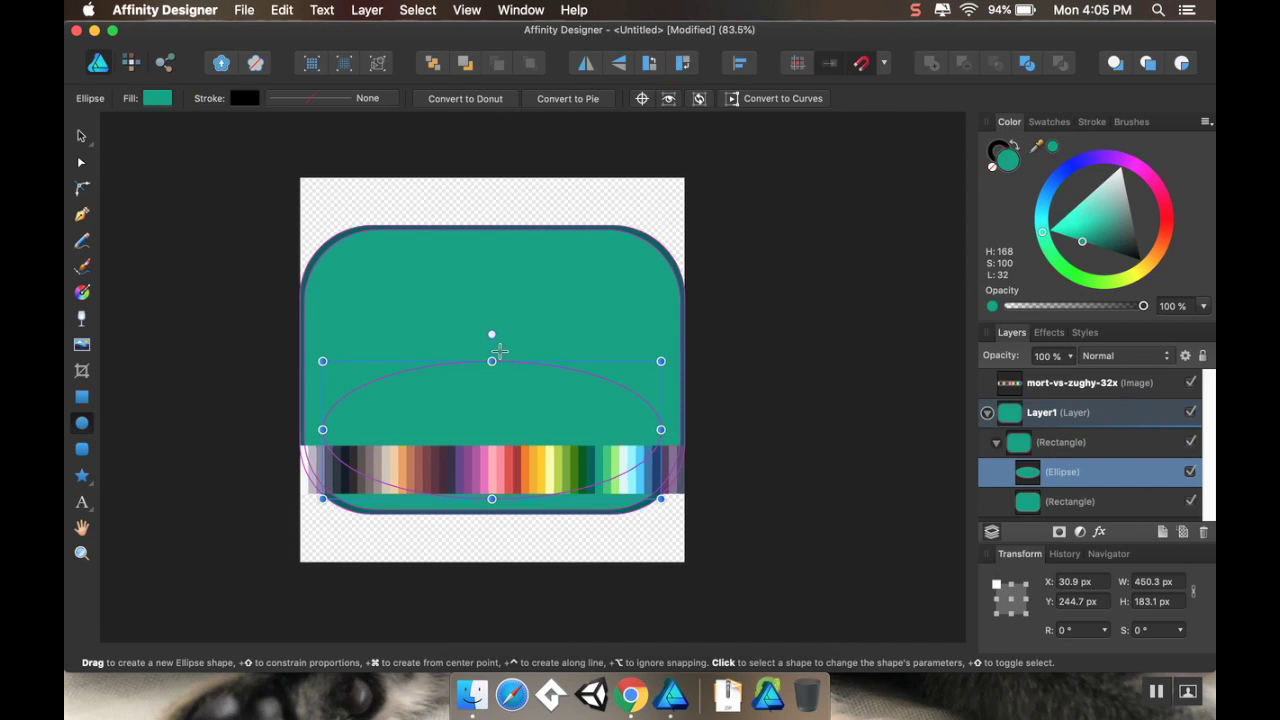
drag(491, 361, 492, 342)
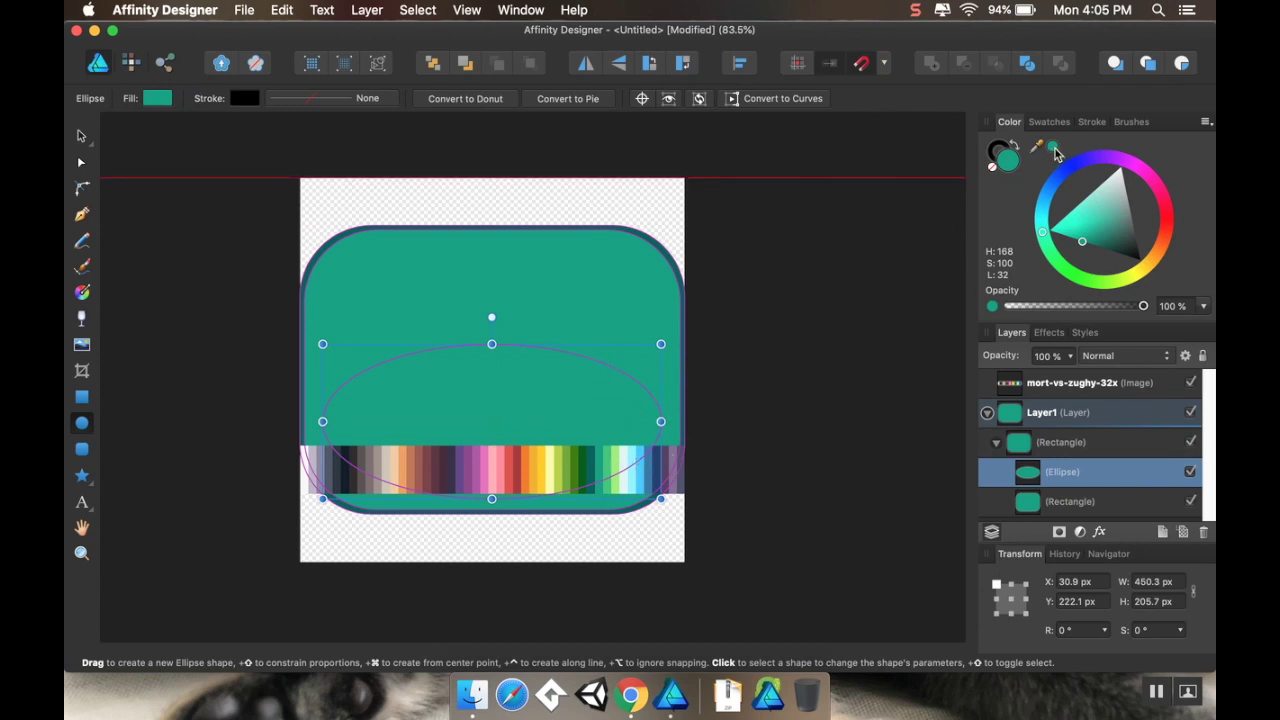
Fill the ellipse with a light green sampled from the canvas
drag(1053, 147, 594, 460)
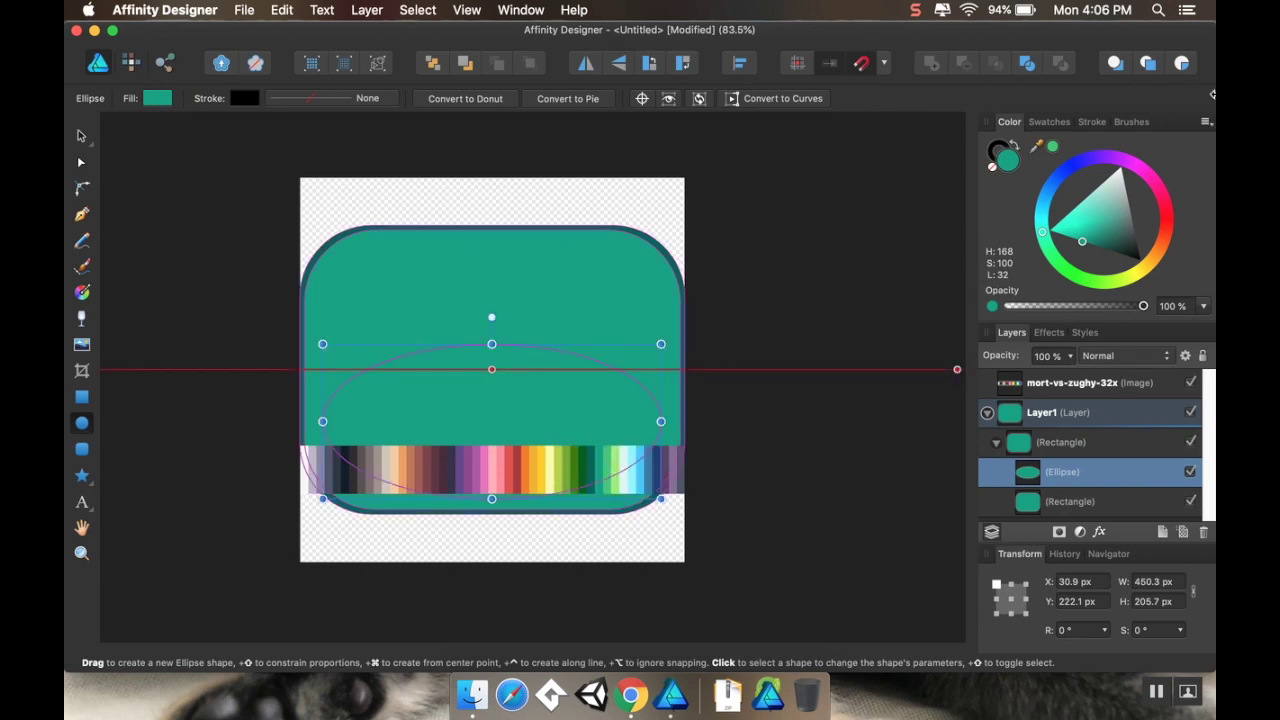
click(1053, 147)
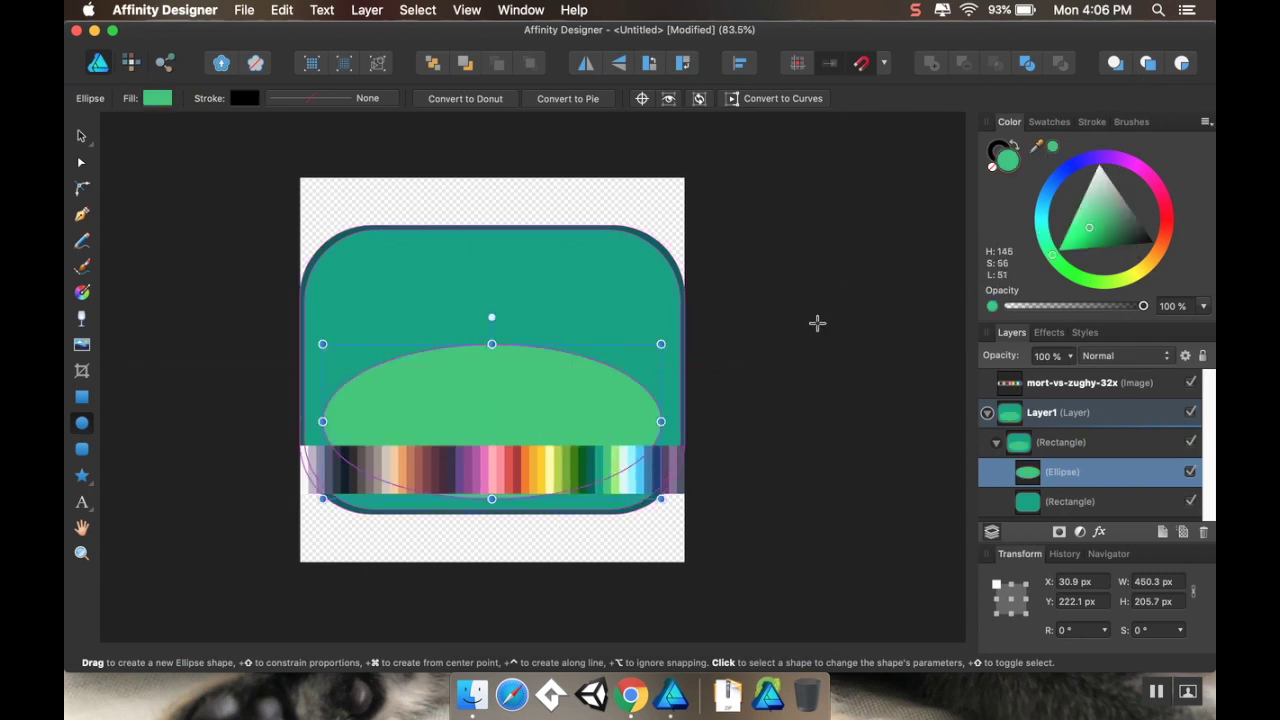
scroll(811, 329, up, 1)
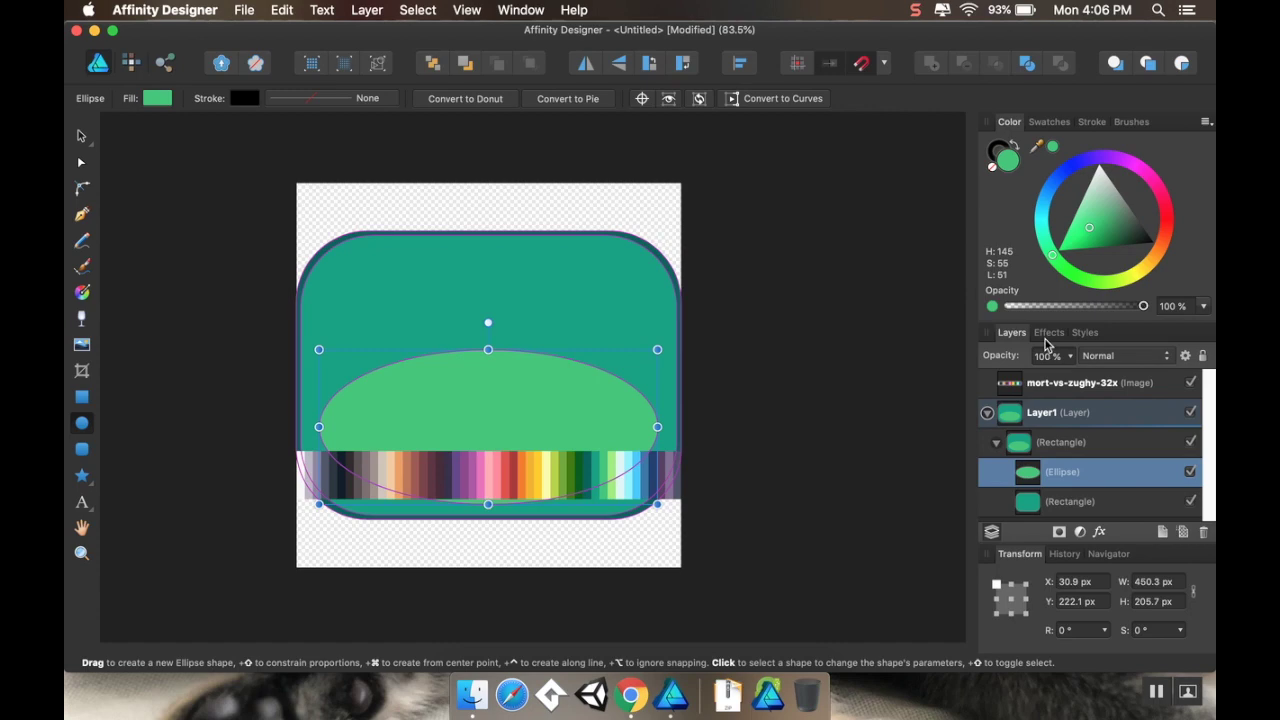
click(1048, 333)
Blur the green ellipse with a 25 px Gaussian Blur radius
click(993, 386)
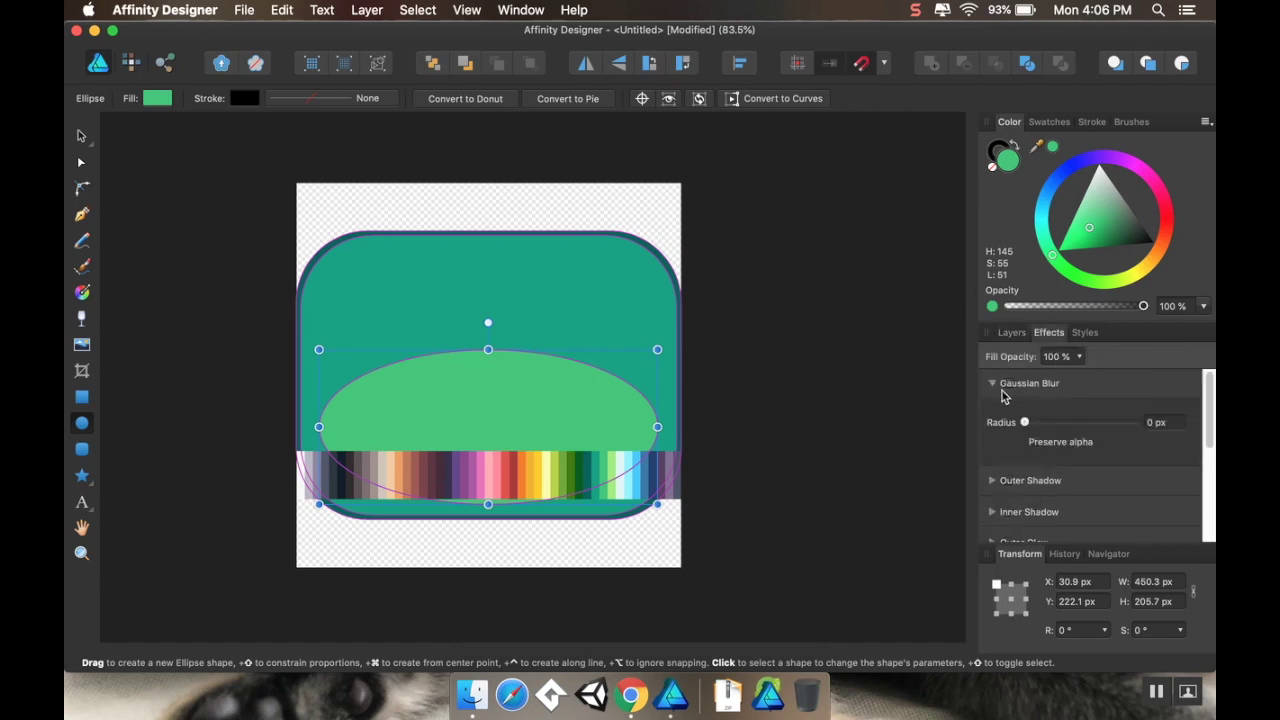
drag(1026, 423, 1087, 422)
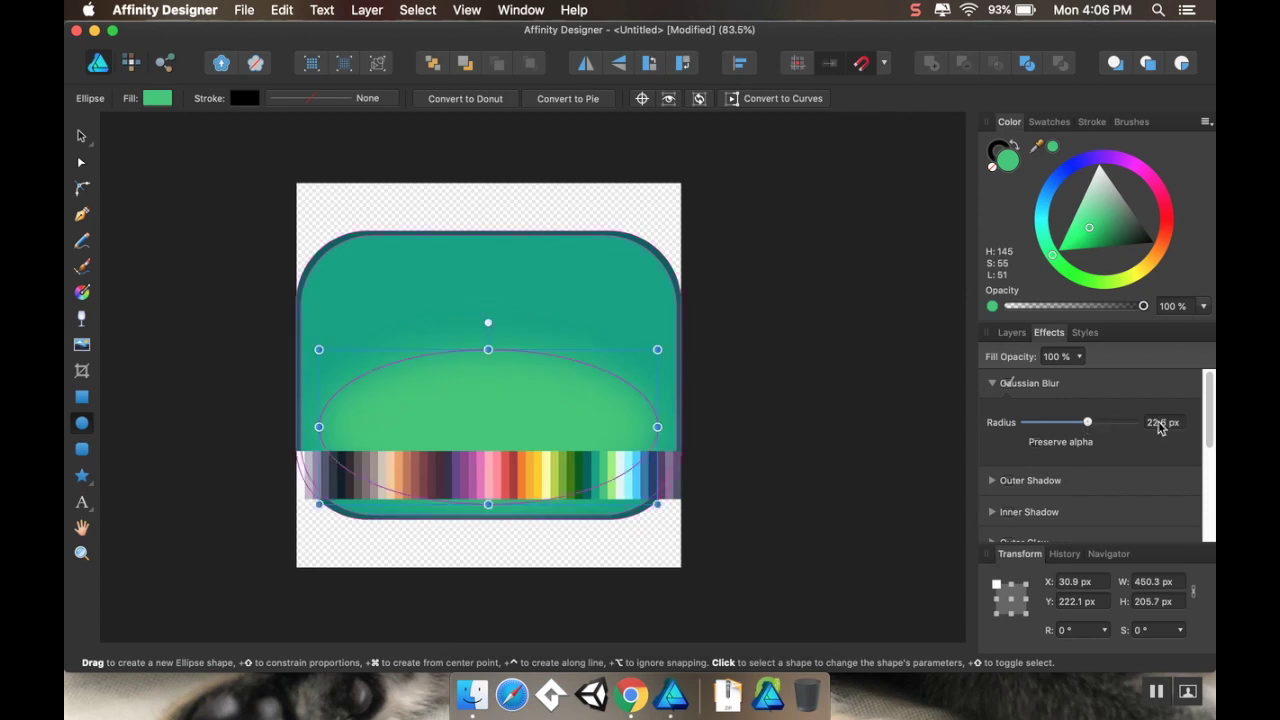
click(1168, 422)
text(25)
key(Return)
drag(694, 374, 648, 349)
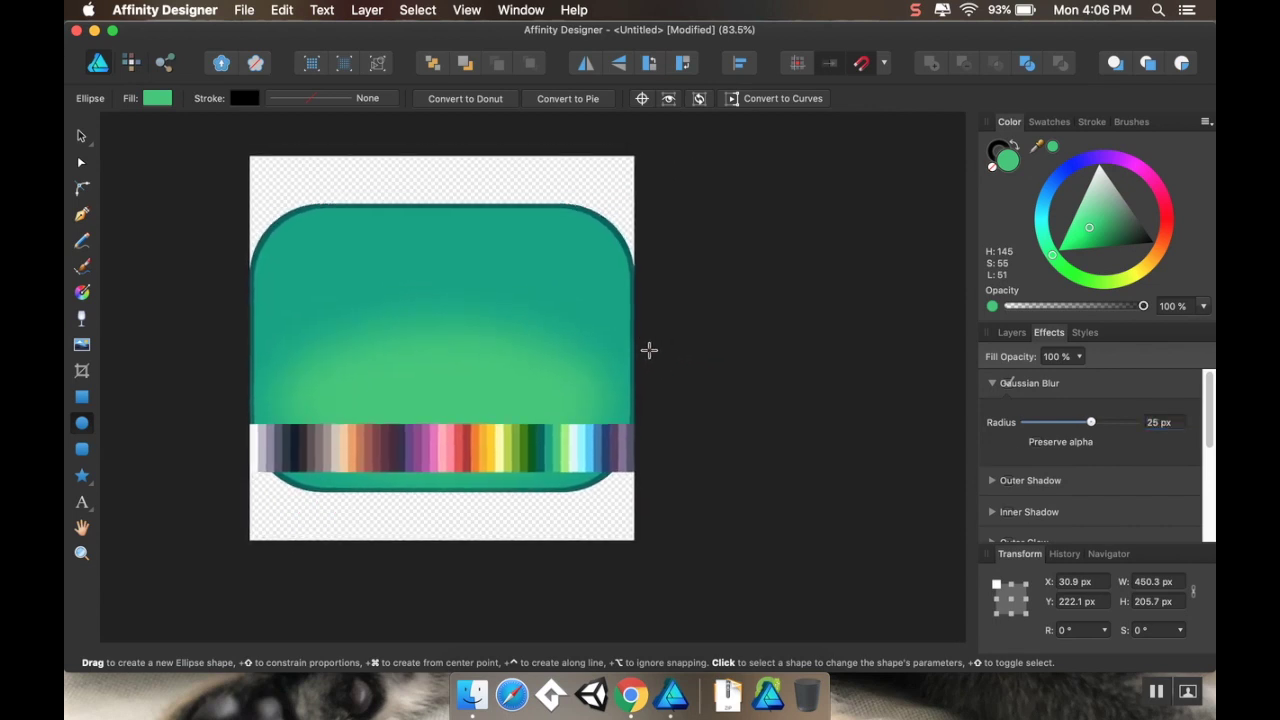
Hide the colour palette image layer
click(1012, 332)
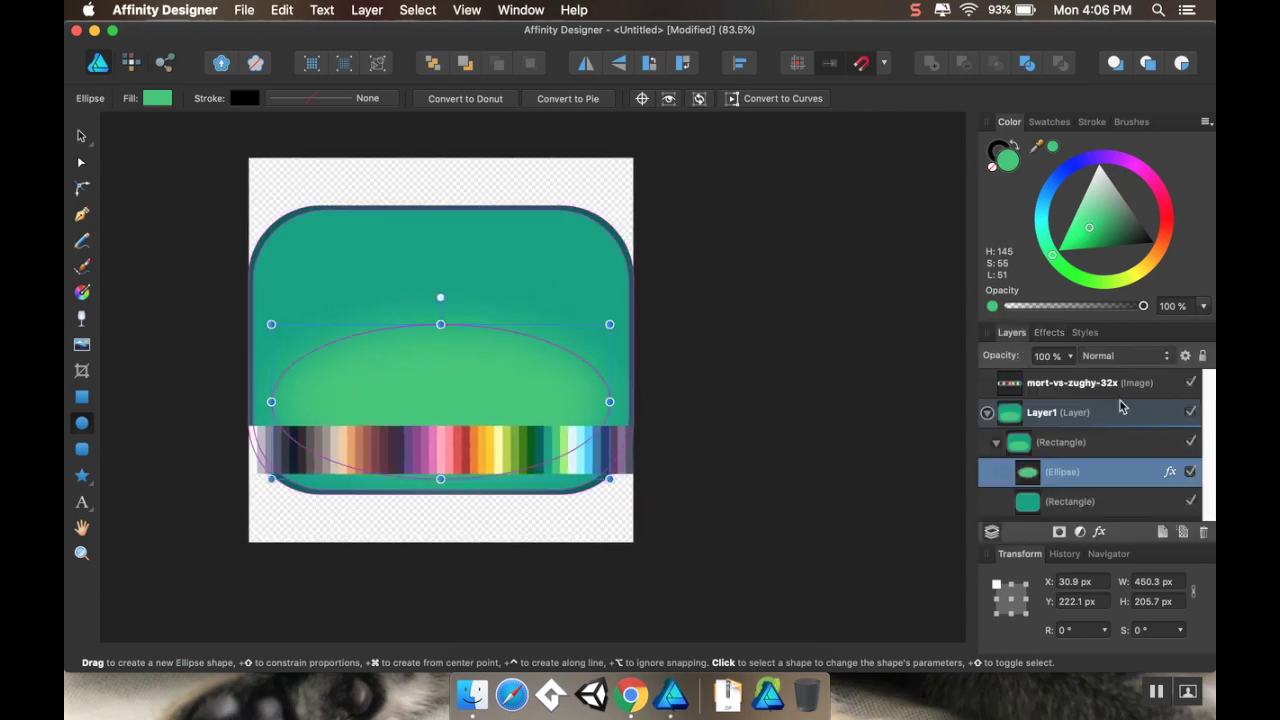
click(1190, 390)
scroll(680, 411, down, 2)
scroll(674, 403, up, 3)
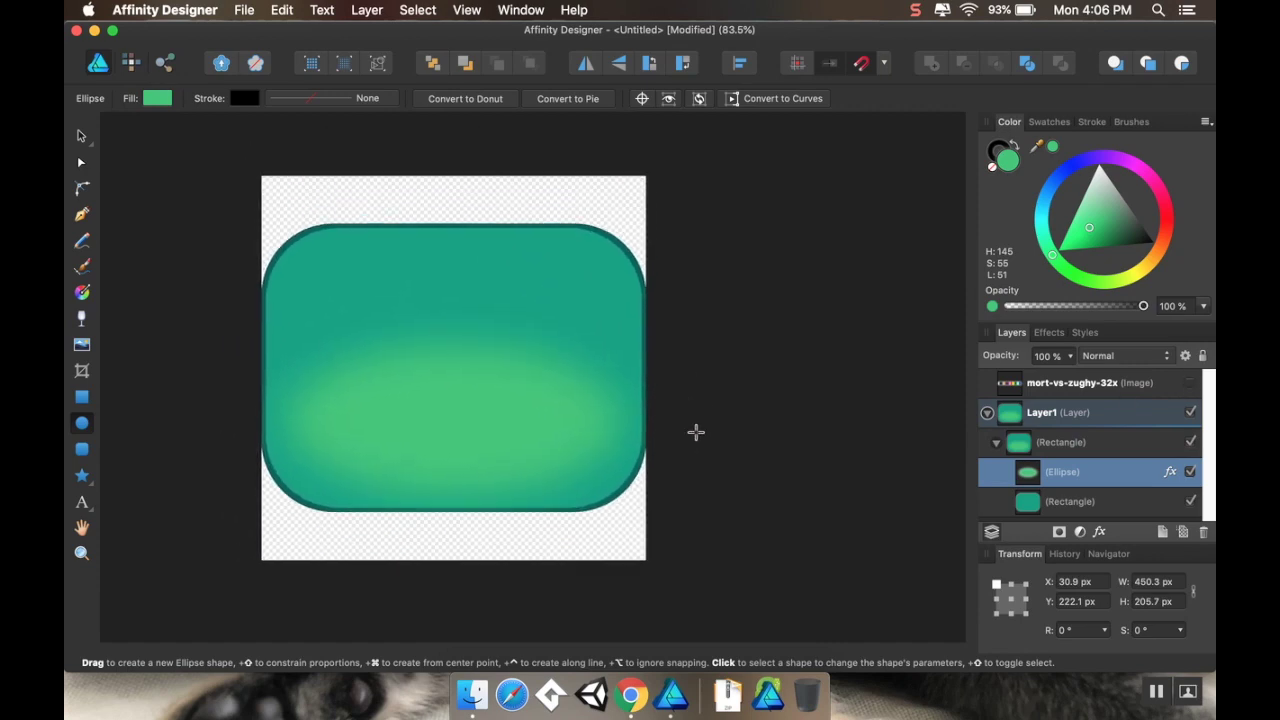
Nest the green glow ellipse inside the inner rounded rectangle, then draw a second ellipse over the top
mouse_move(696, 432)
mouse_down()
mouse_move(686, 403)
mouse_move(686, 439)
mouse_move(677, 431)
mouse_up()
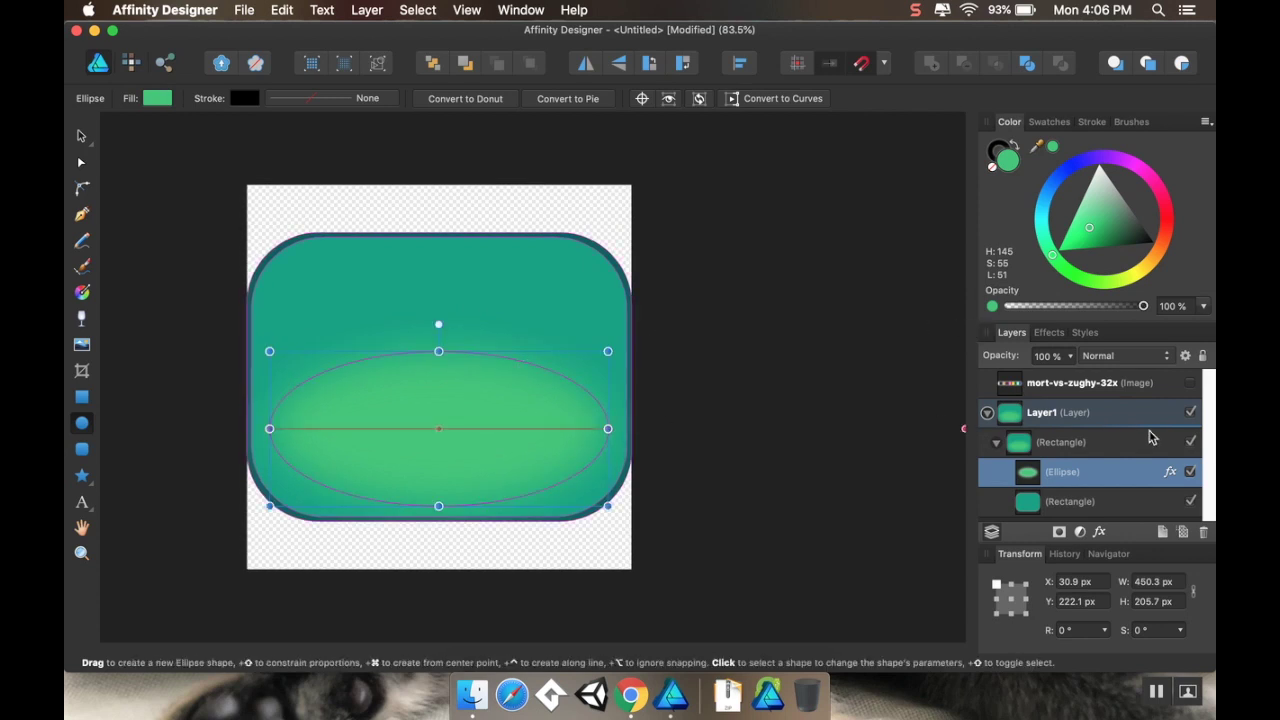
click(1110, 446)
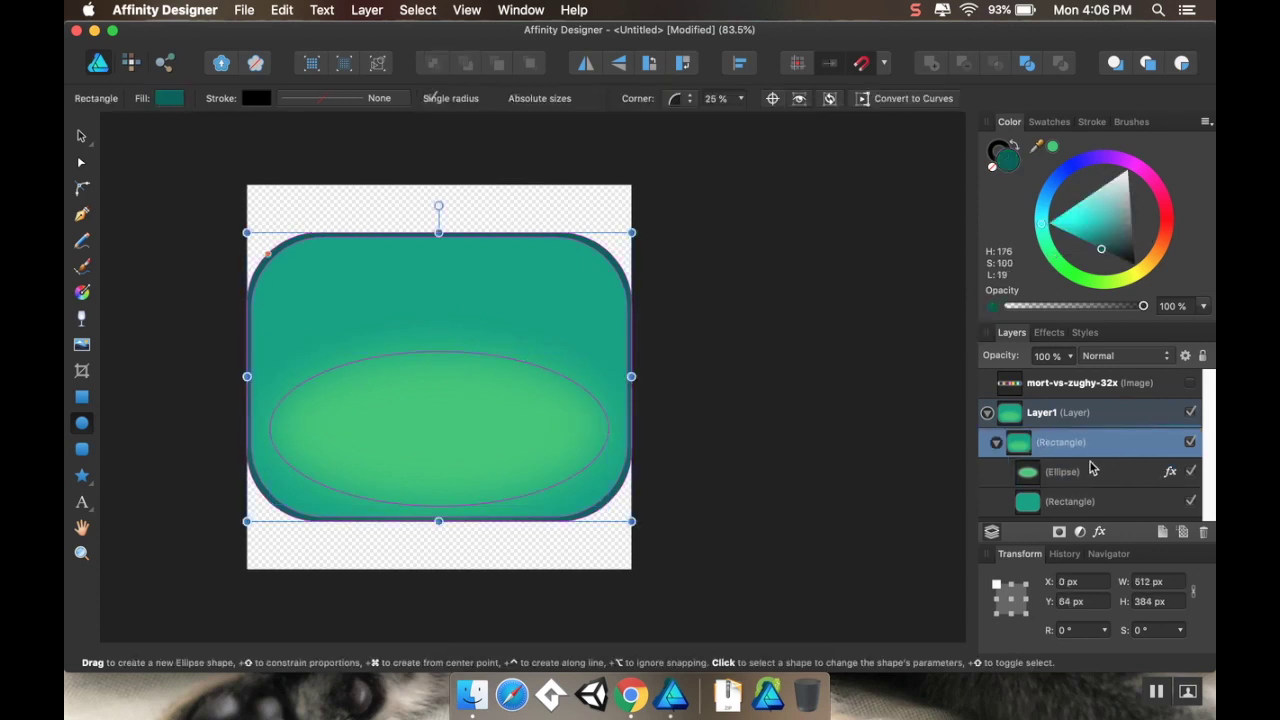
click(1092, 505)
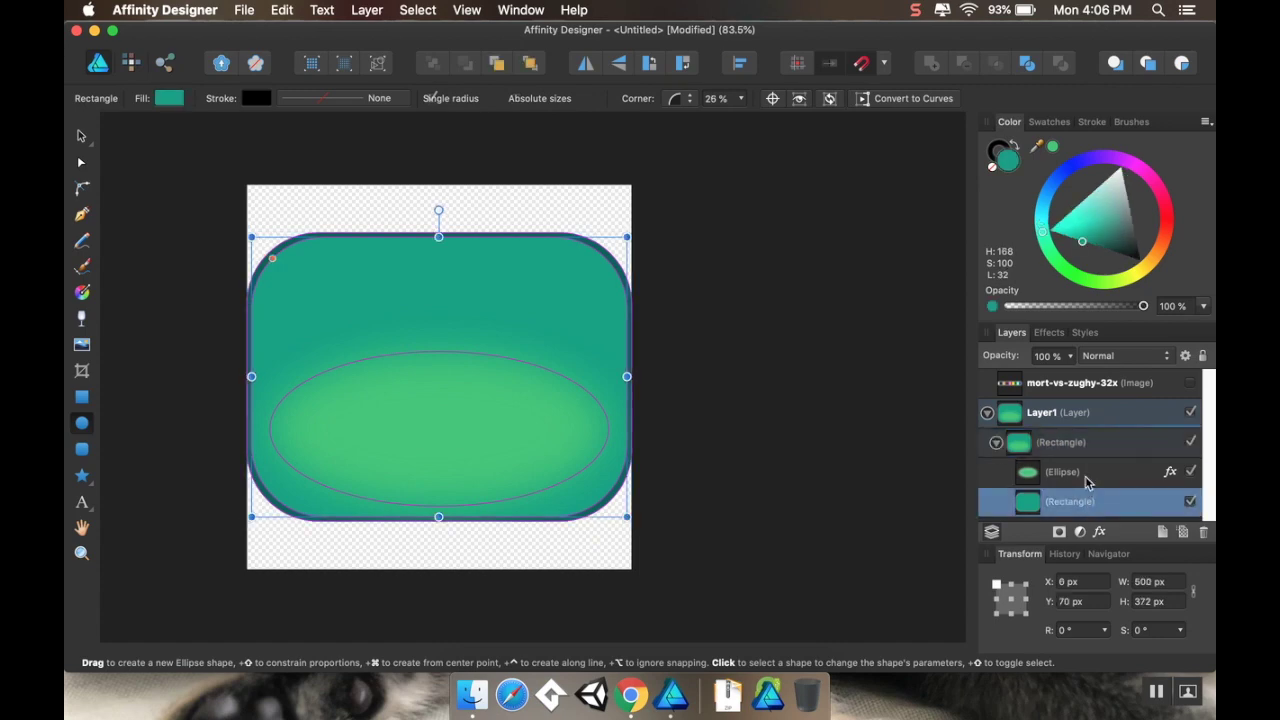
click(1090, 478)
drag(1090, 478, 1093, 508)
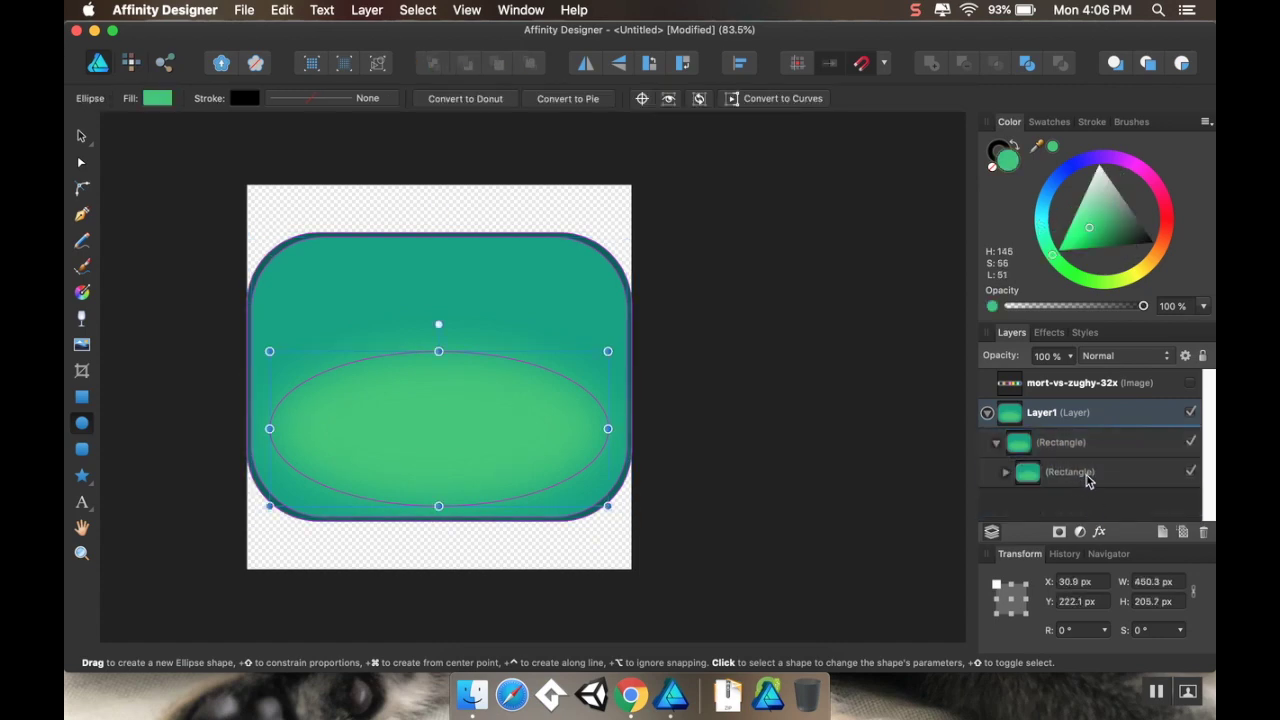
click(1090, 478)
click(1005, 472)
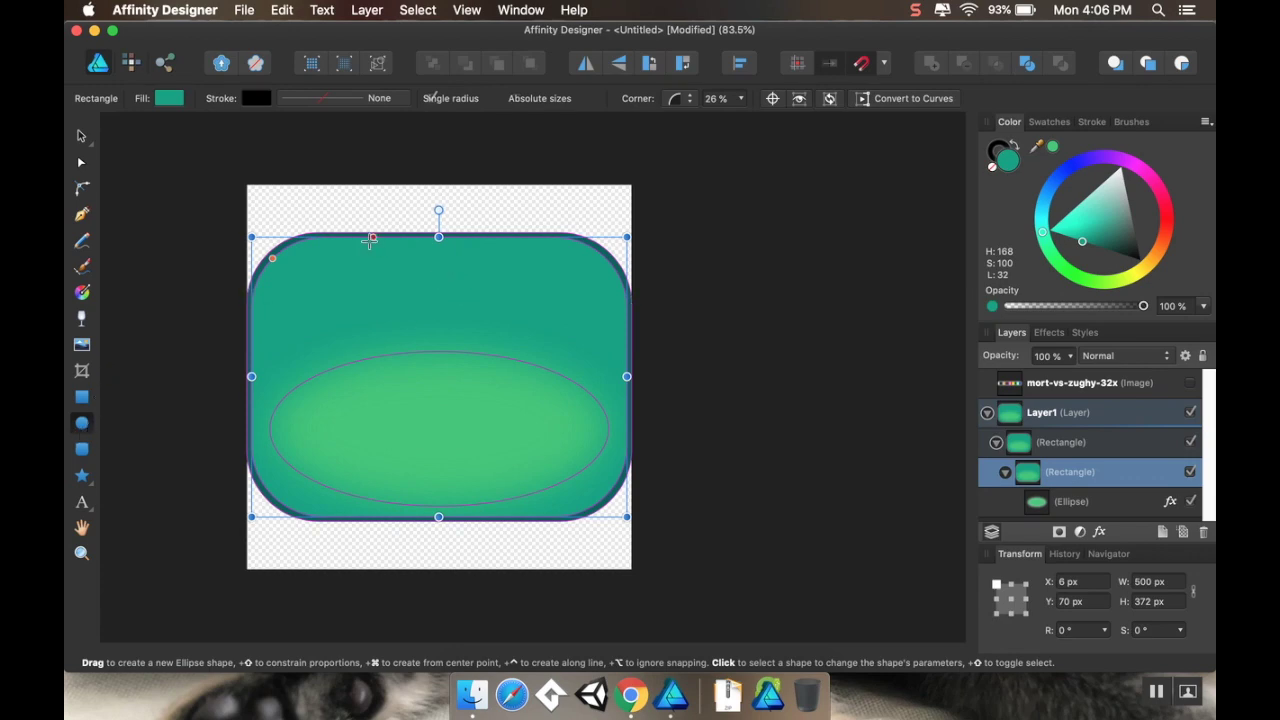
mouse_move(268, 231)
mouse_down()
mouse_move(523, 303)
mouse_move(610, 351)
mouse_up()
Clip the new ellipse into the inner rectangle and stretch it to the artboard edges
drag(445, 234, 431, 163)
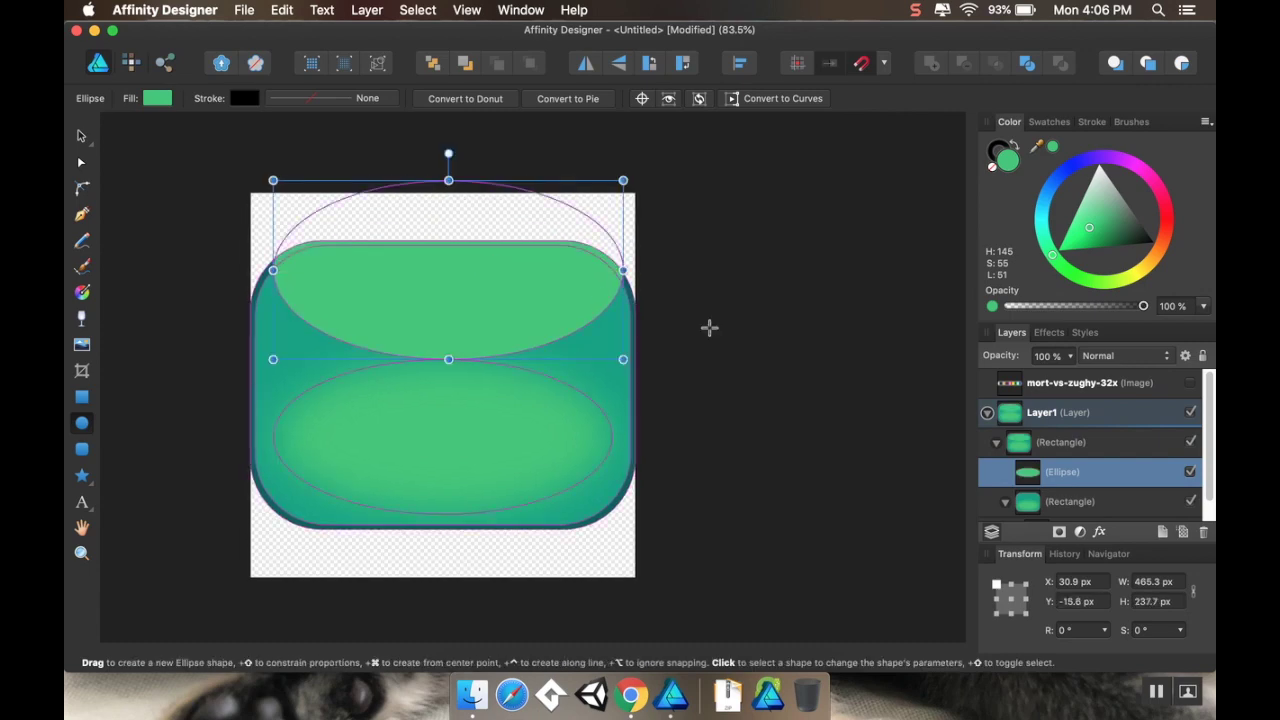
scroll(1087, 492, down, 1)
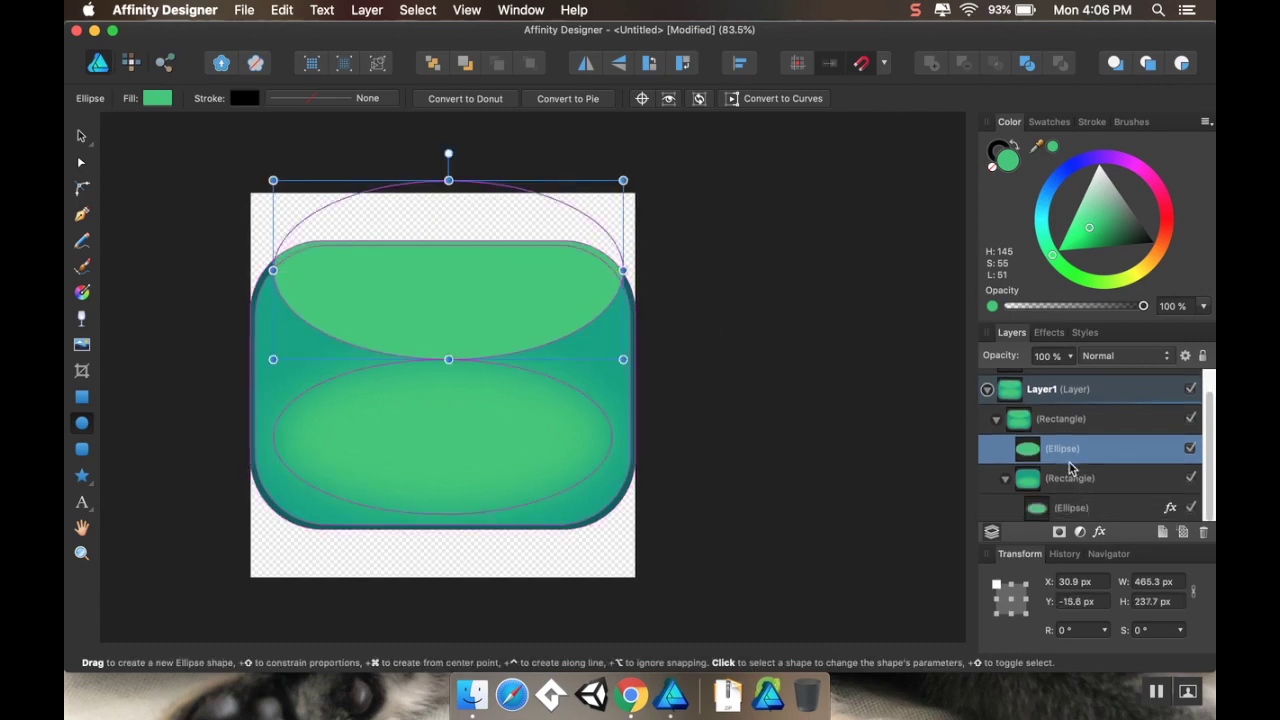
drag(1068, 468, 1092, 490)
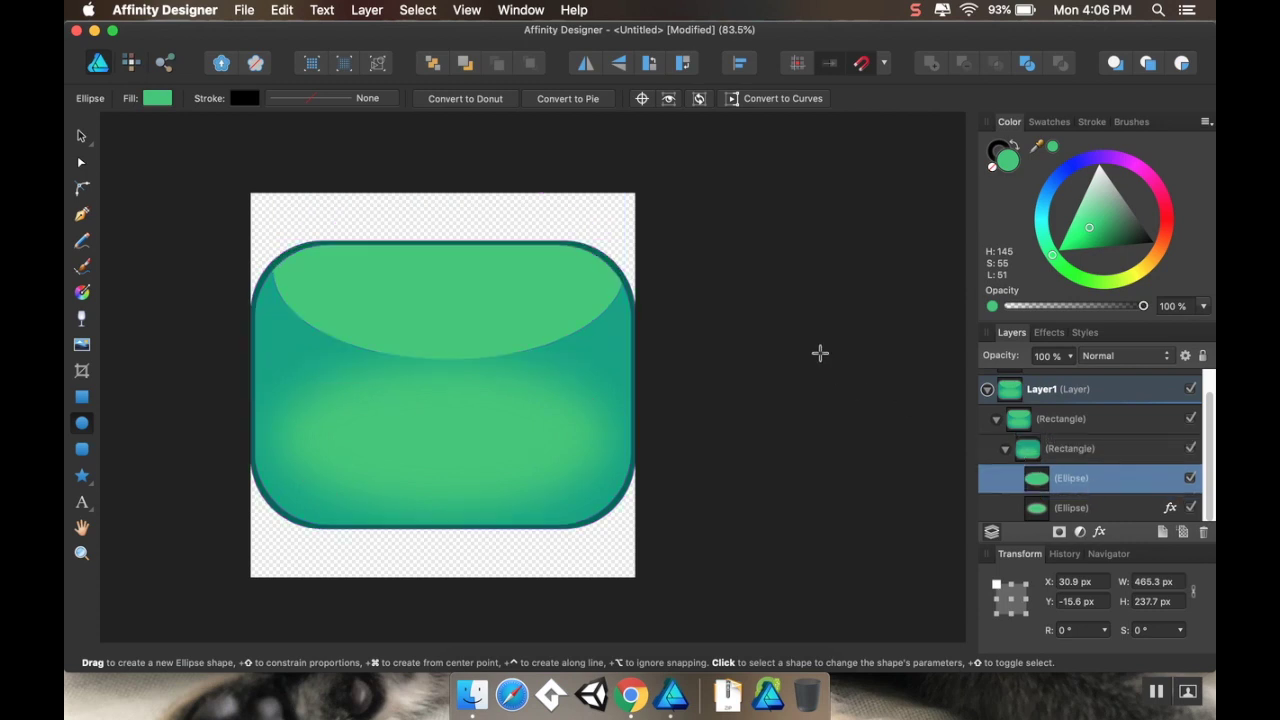
scroll(820, 351, up, 1)
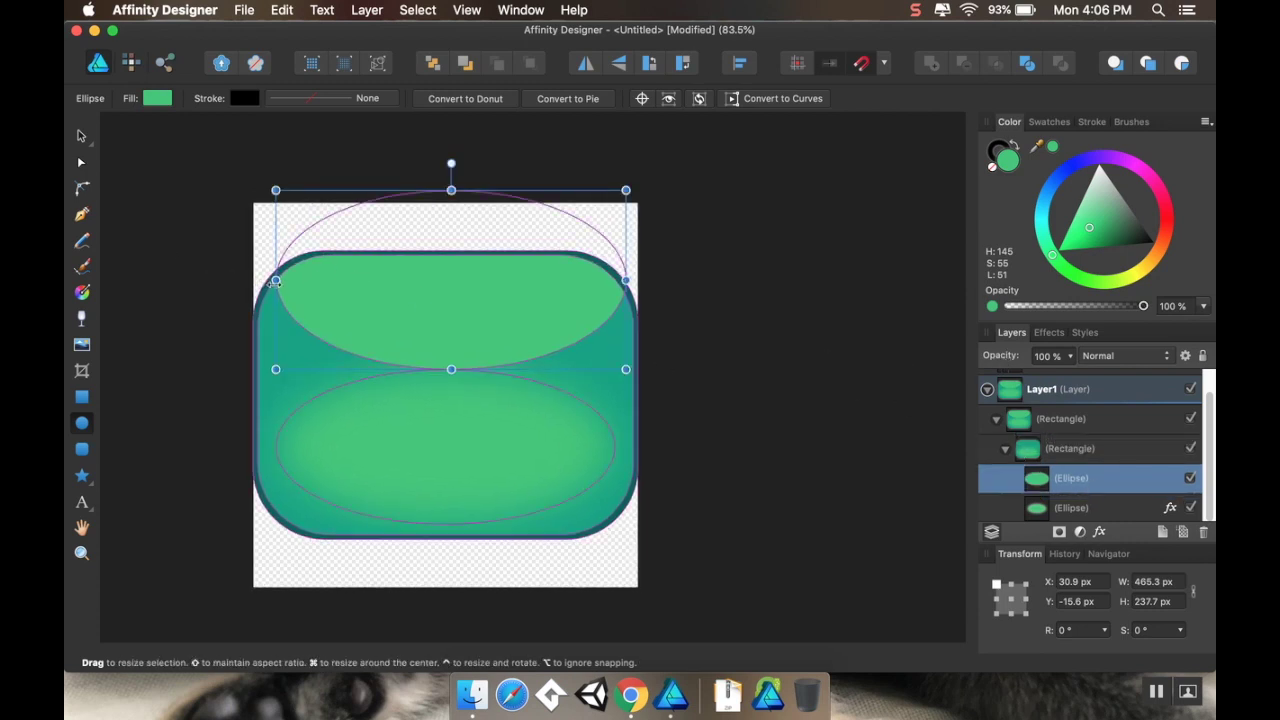
drag(263, 283, 253, 280)
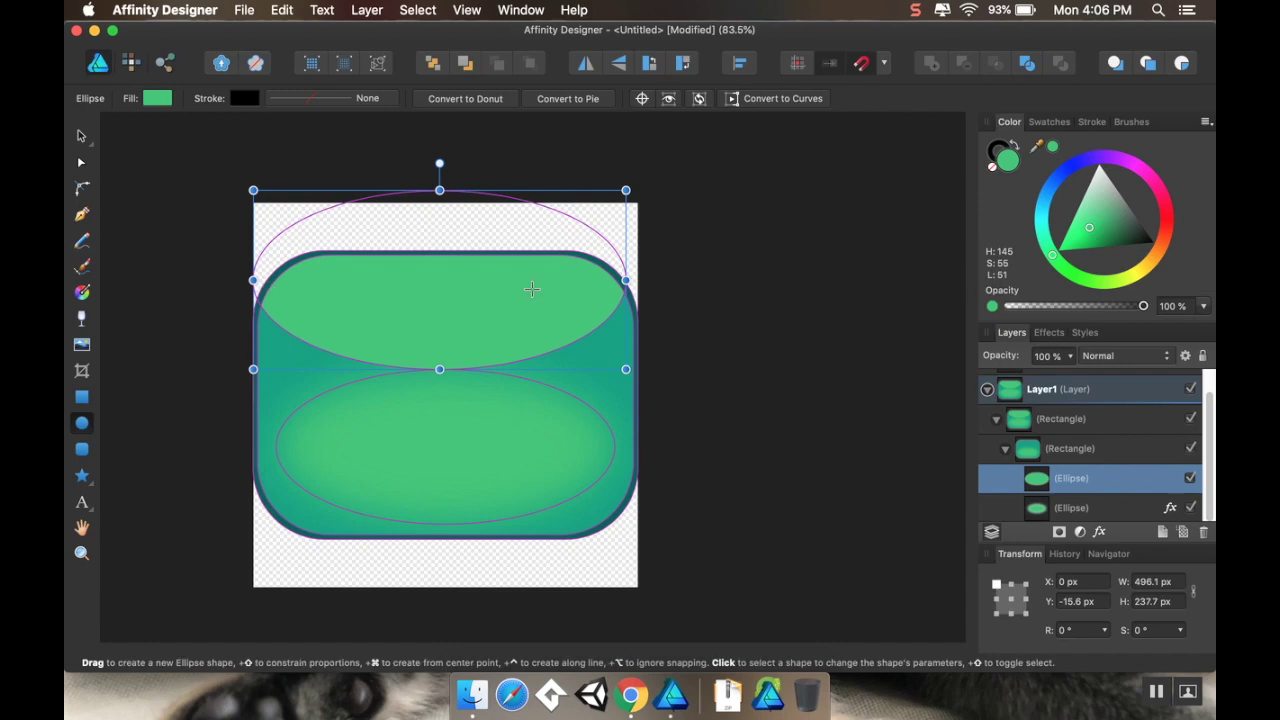
drag(625, 280, 637, 280)
drag(445, 370, 445, 394)
Show the palette image and fill the top ellipse with a sampled pale cyan
scroll(771, 391, down, 1)
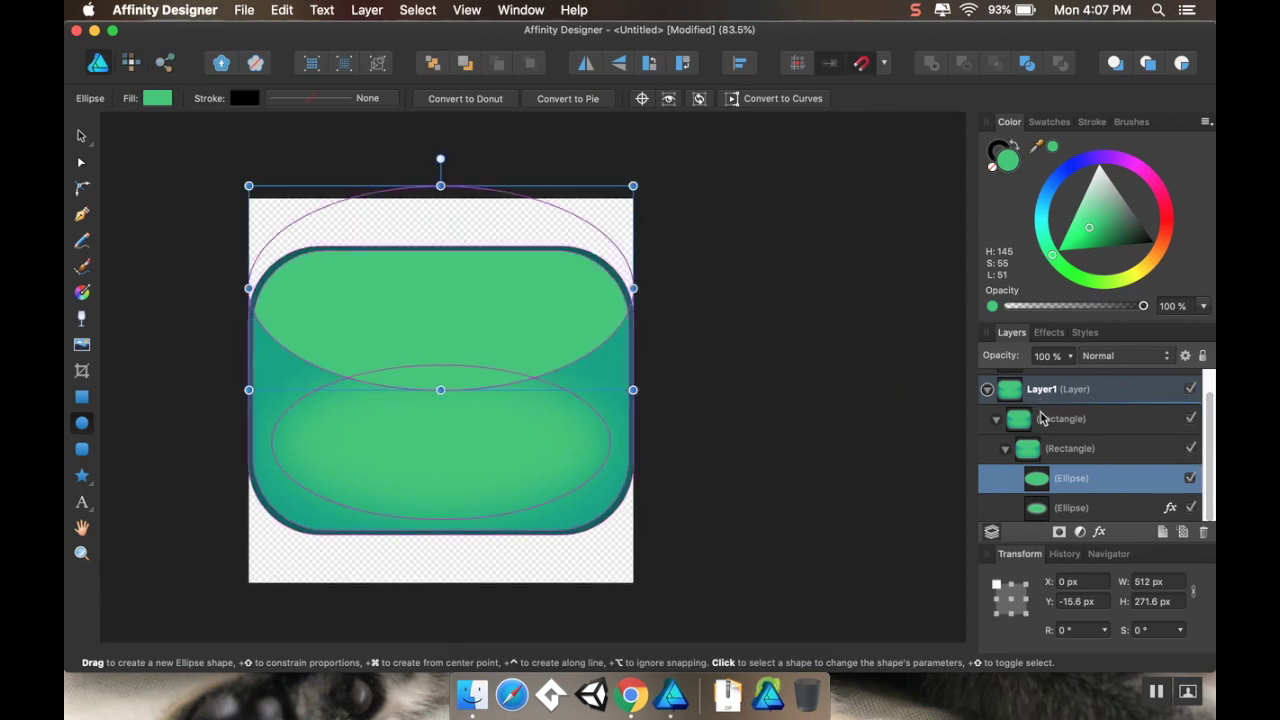
scroll(1113, 436, up, 1)
scroll(1113, 436, up, 1)
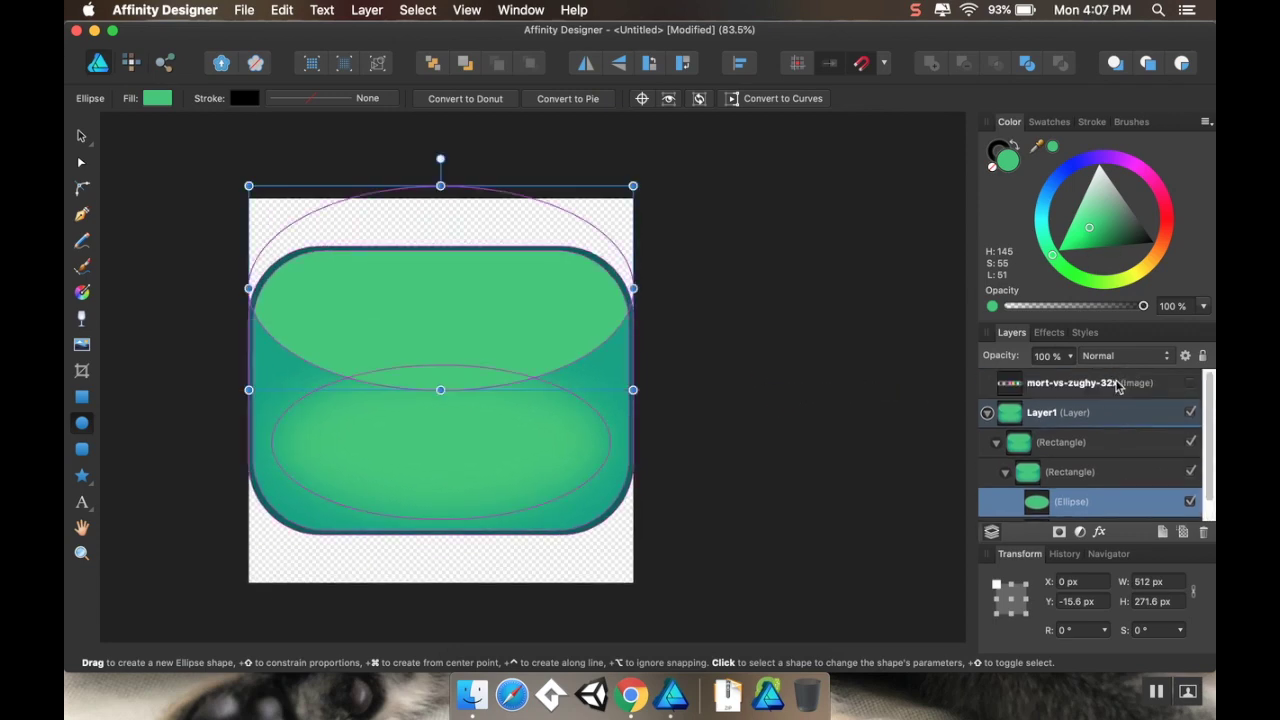
click(1190, 383)
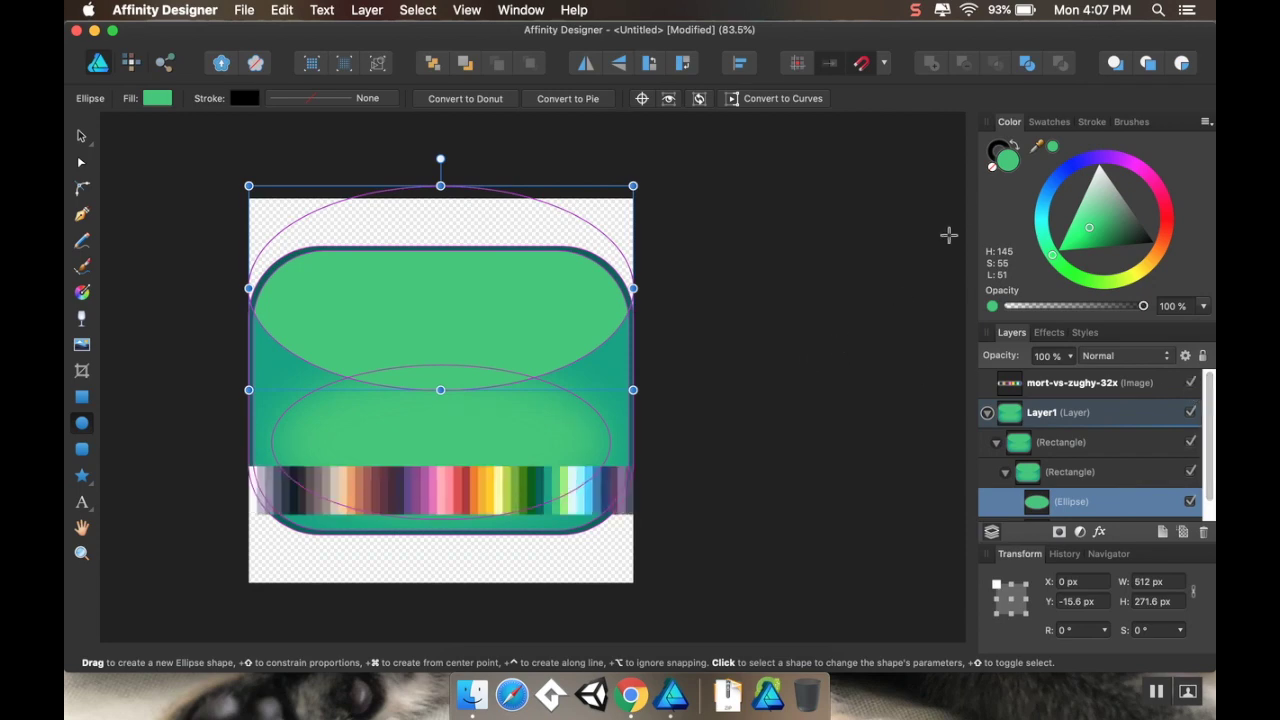
drag(1050, 150, 577, 485)
click(1054, 148)
Hide the palette image and fade the top ellipse with a transparency gradient from centre to top
scroll(823, 266, down, 1)
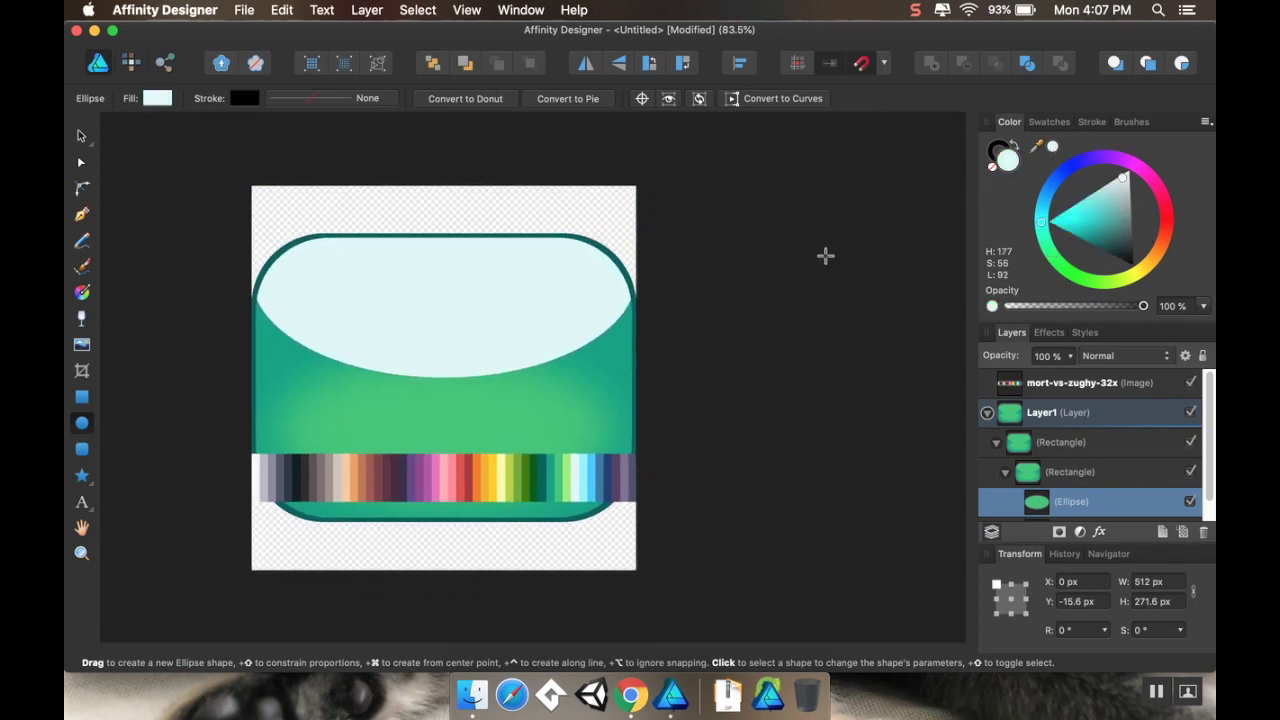
click(1190, 382)
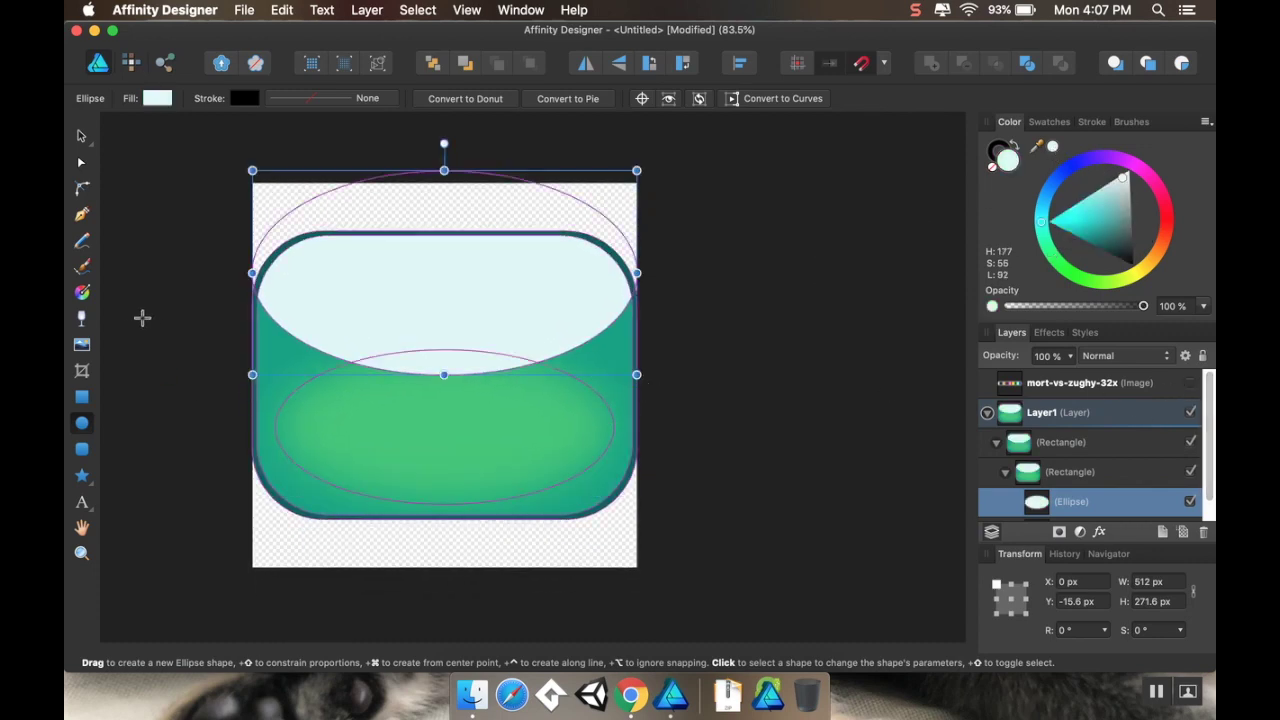
click(81, 322)
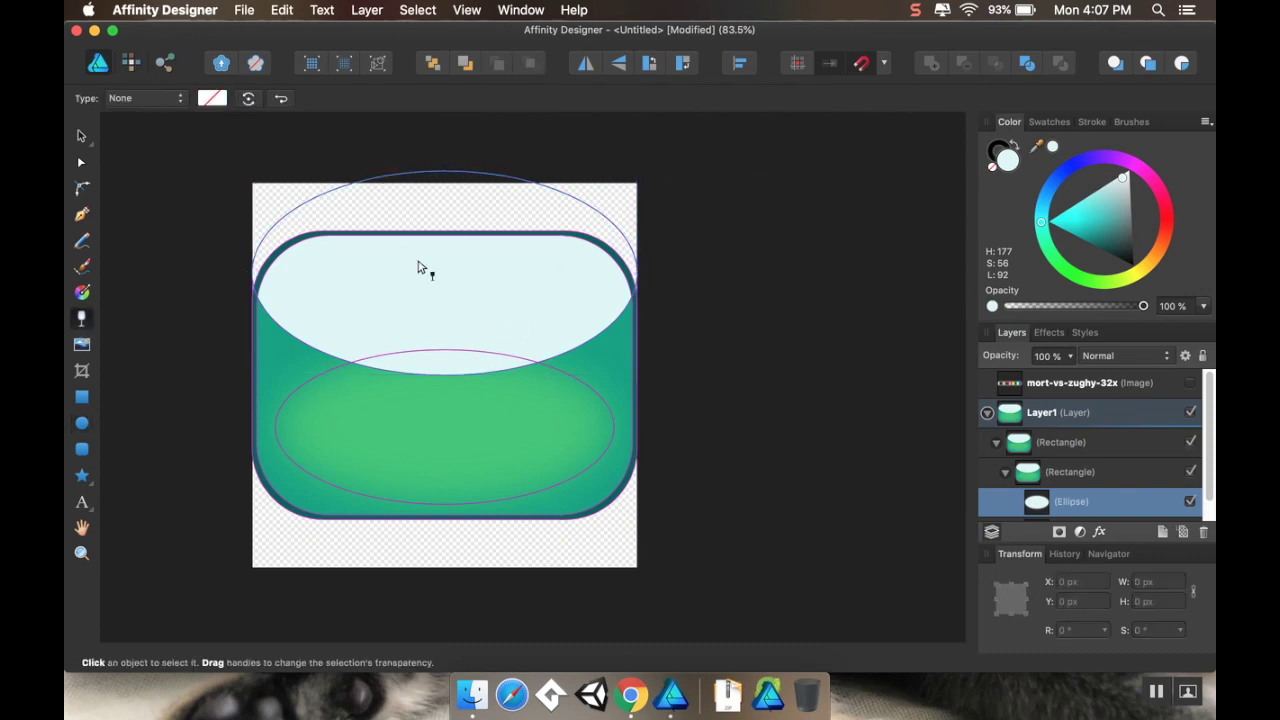
drag(450, 368, 443, 171)
drag(443, 374, 445, 411)
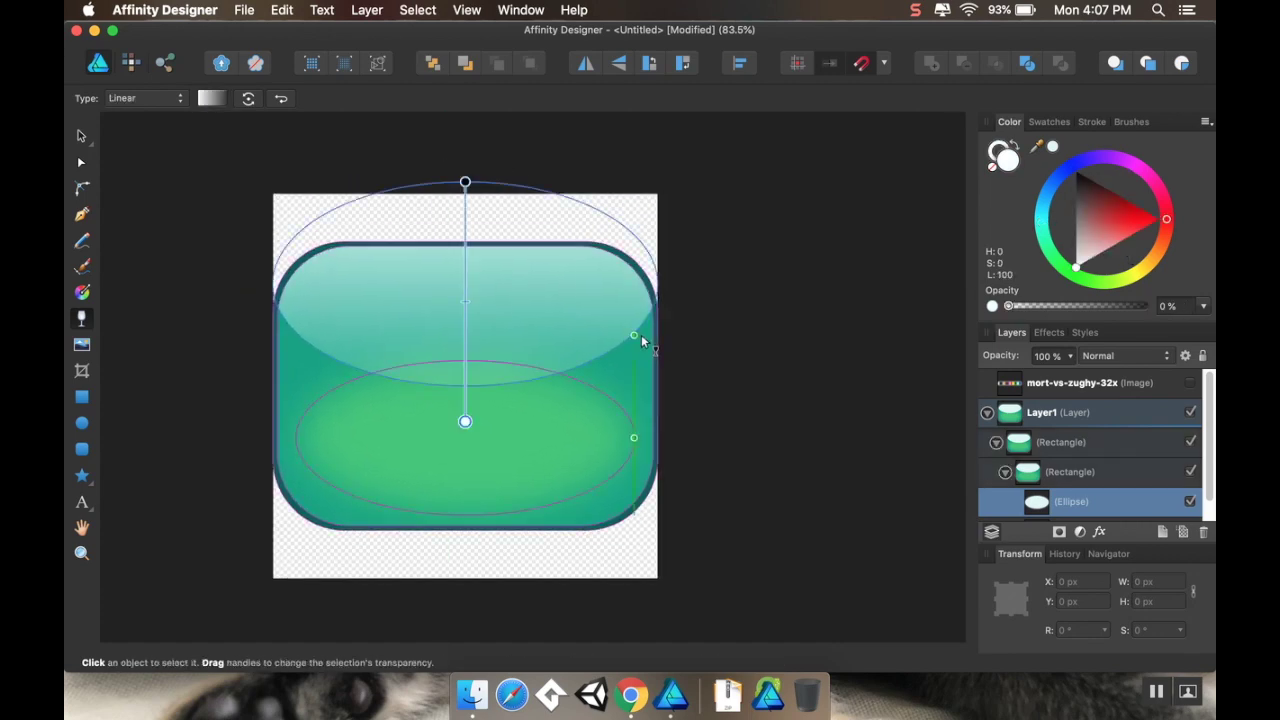
key(super+z)
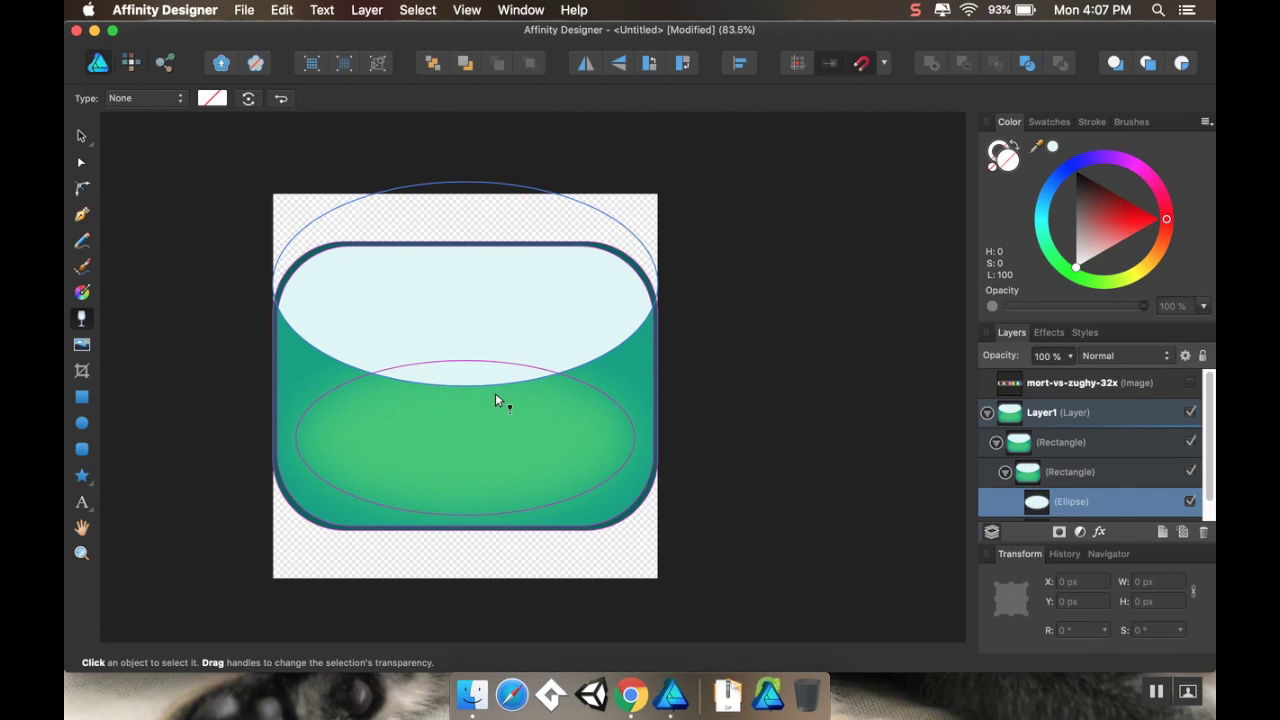
drag(465, 407, 466, 236)
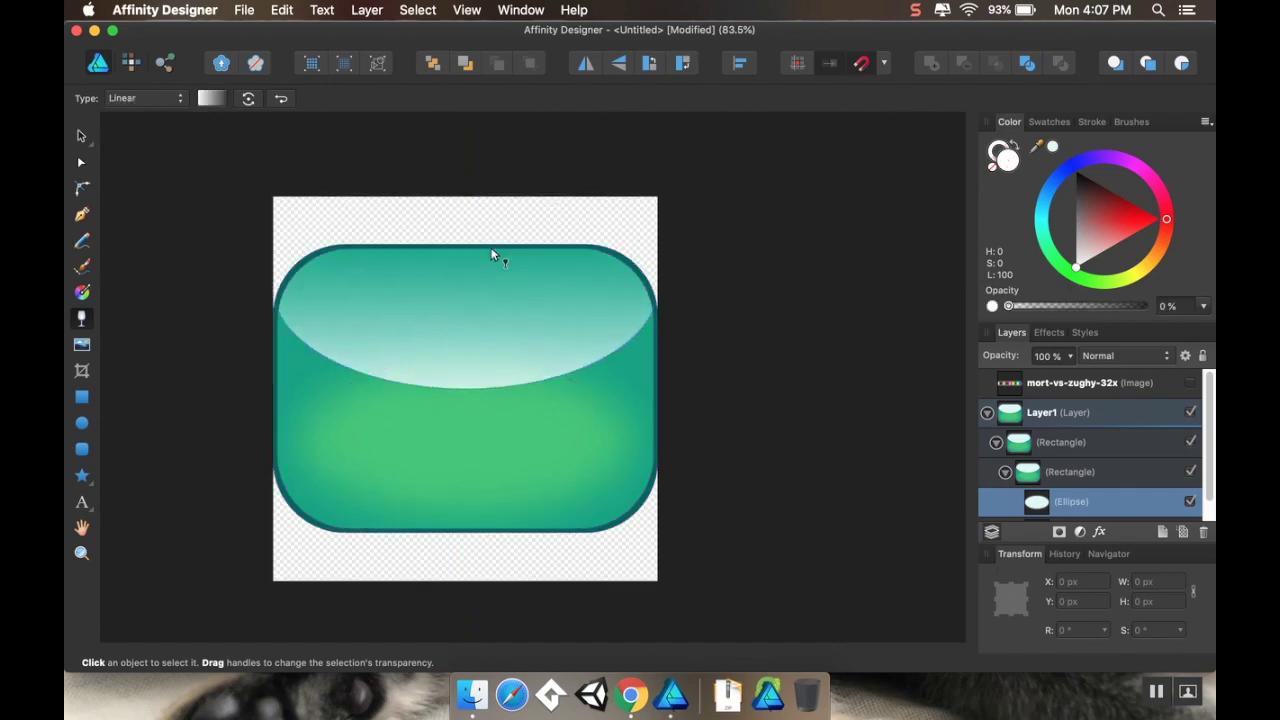
Lower the highlight ellipse's opacity to 40%
scroll(477, 246, right, 2)
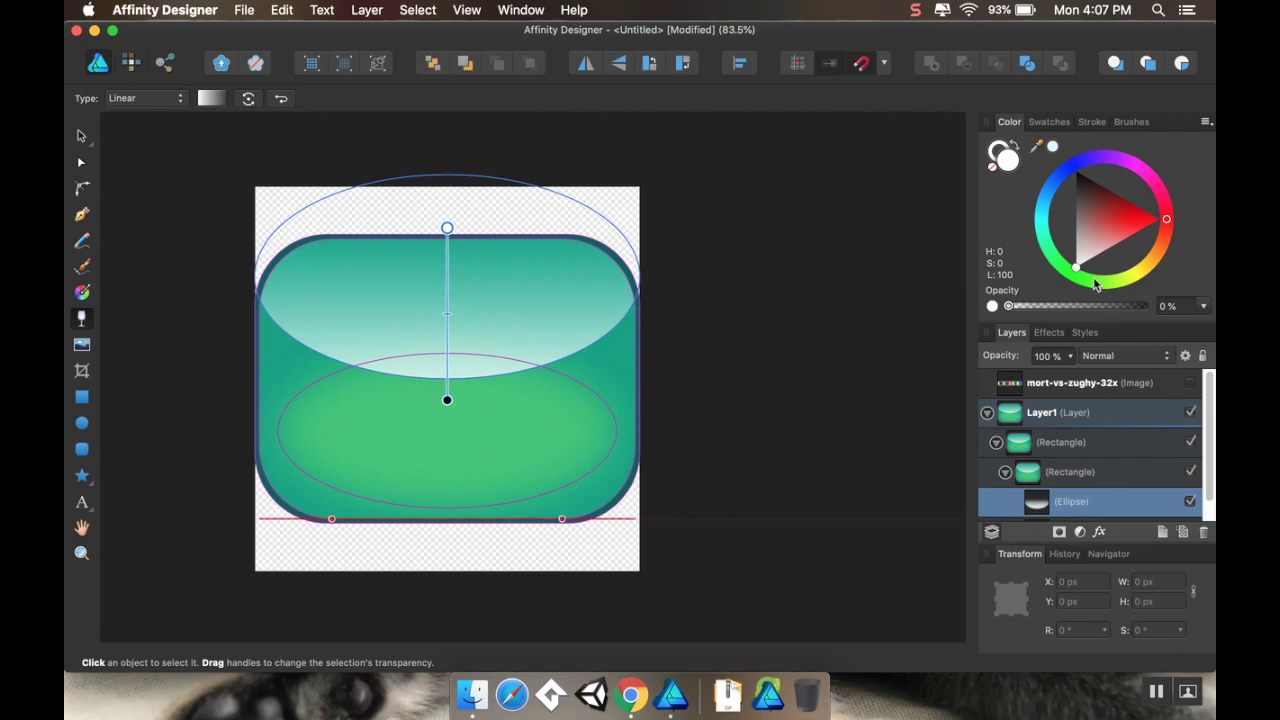
click(1094, 472)
click(1106, 502)
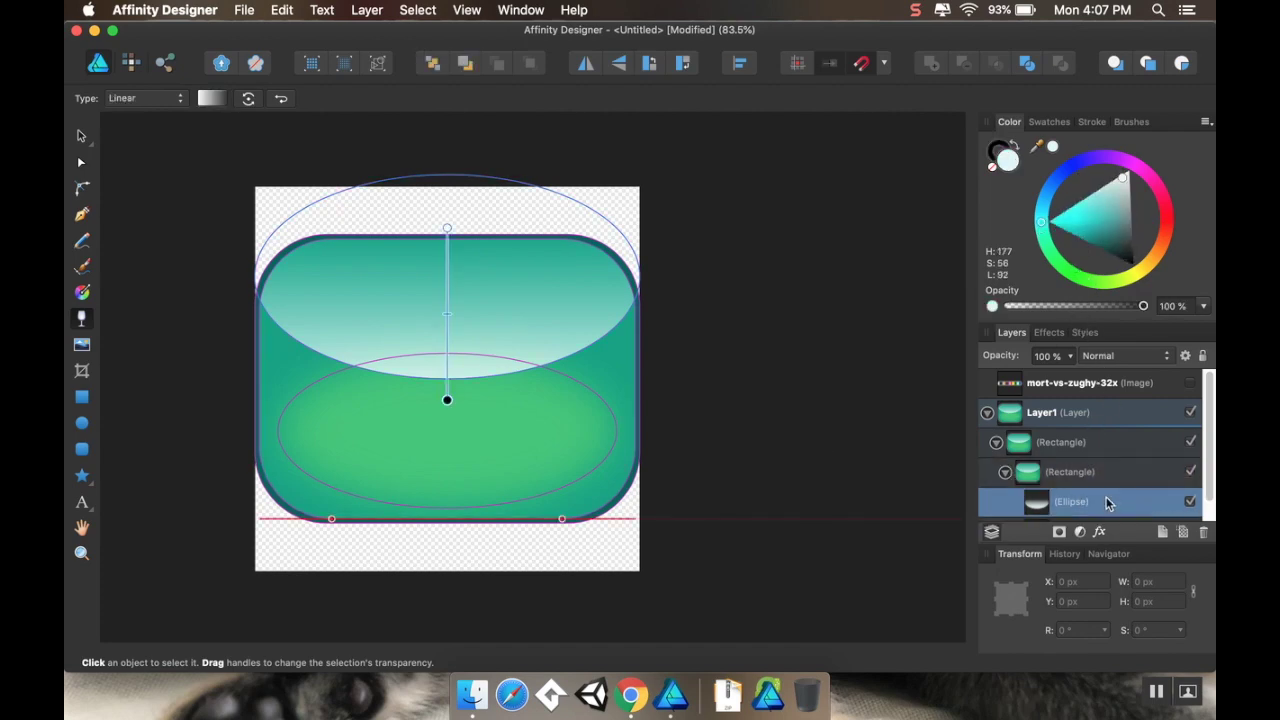
drag(1128, 306, 1063, 316)
scroll(700, 370, right, 3)
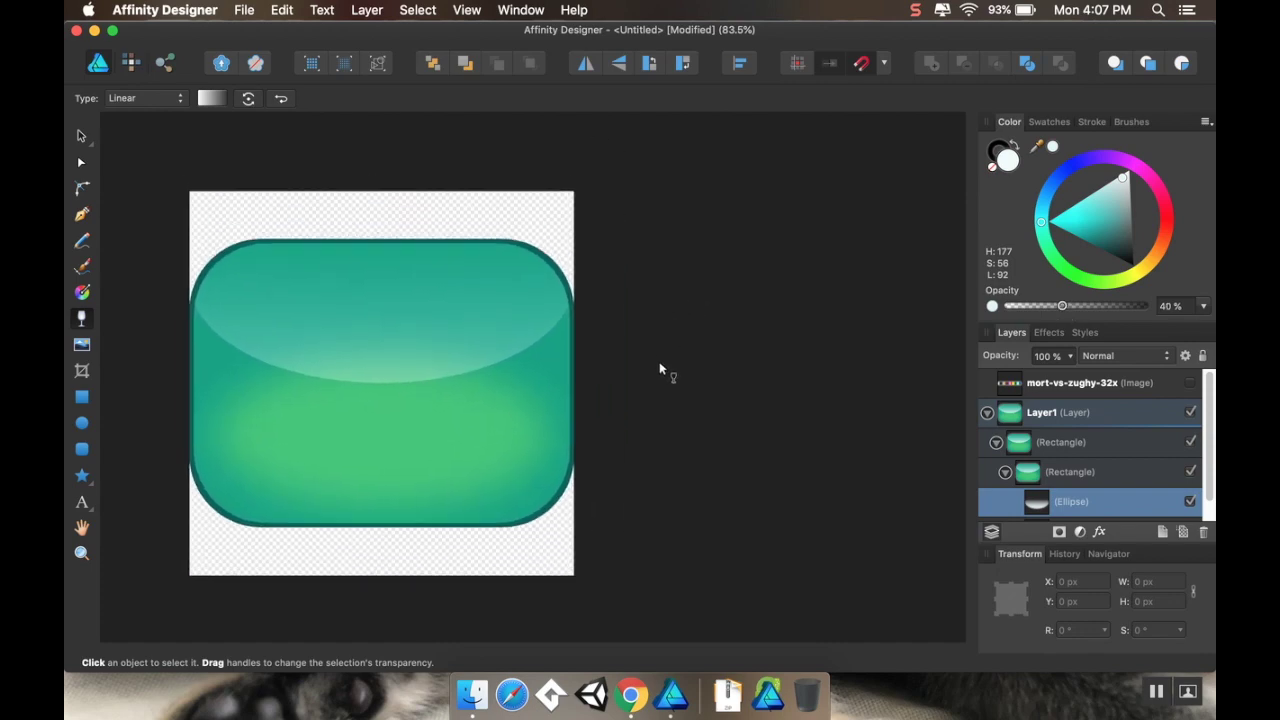
scroll(674, 346, down, 2)
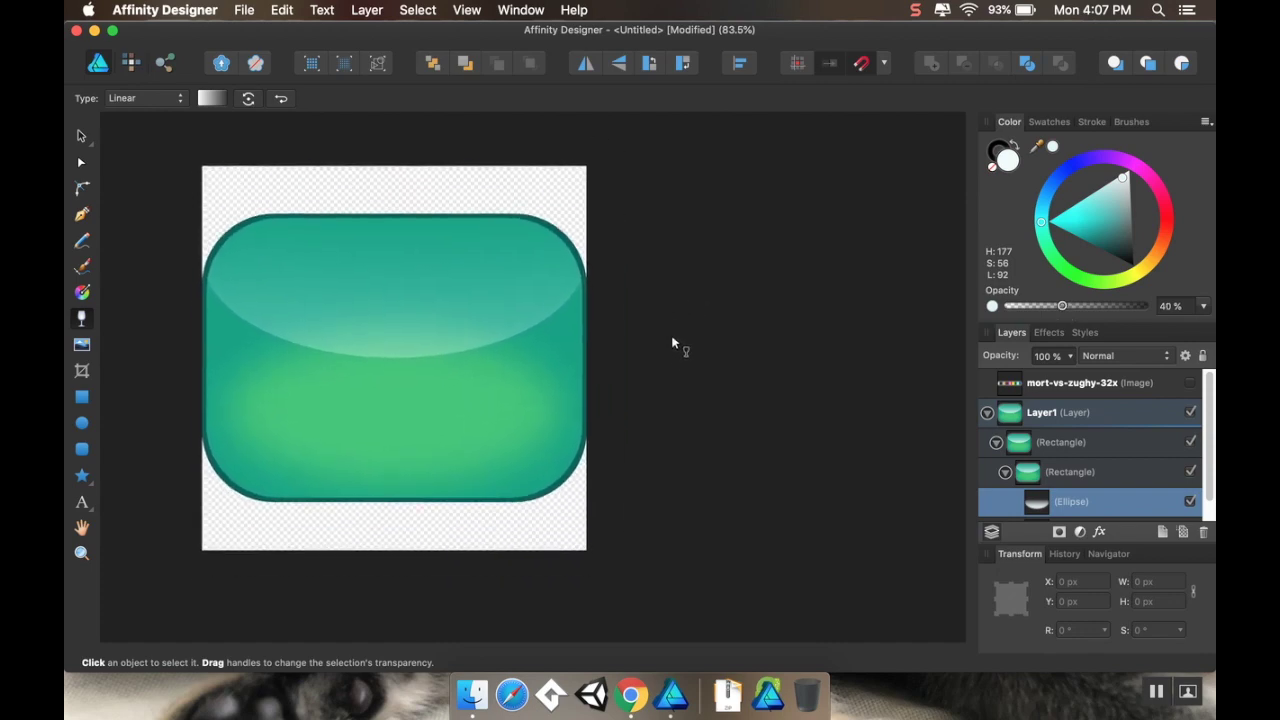
click(986, 413)
Scroll around the canvas to review the faded cyan highlight over the green glow
scroll(712, 352, up, 2)
scroll(712, 352, left, 1)
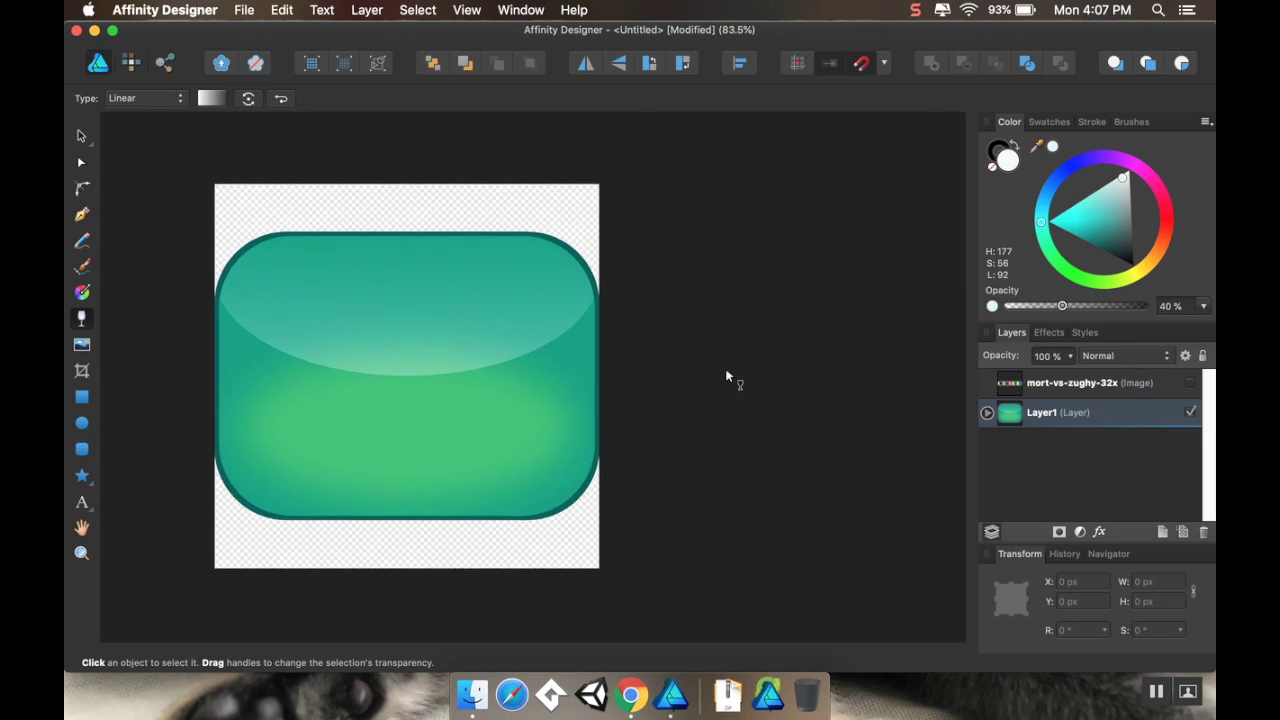
scroll(740, 360, up, 1)
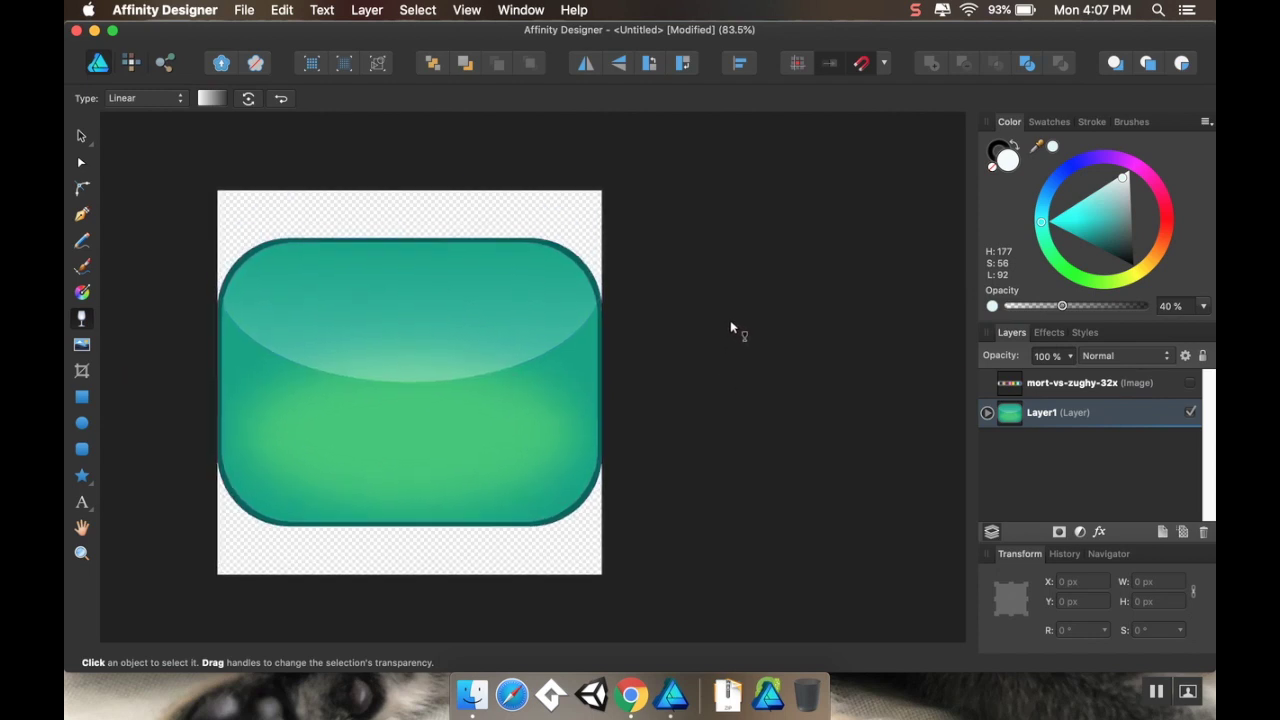
scroll(730, 327, down, 2)
scroll(674, 240, up, 2)
scroll(700, 323, left, 1)
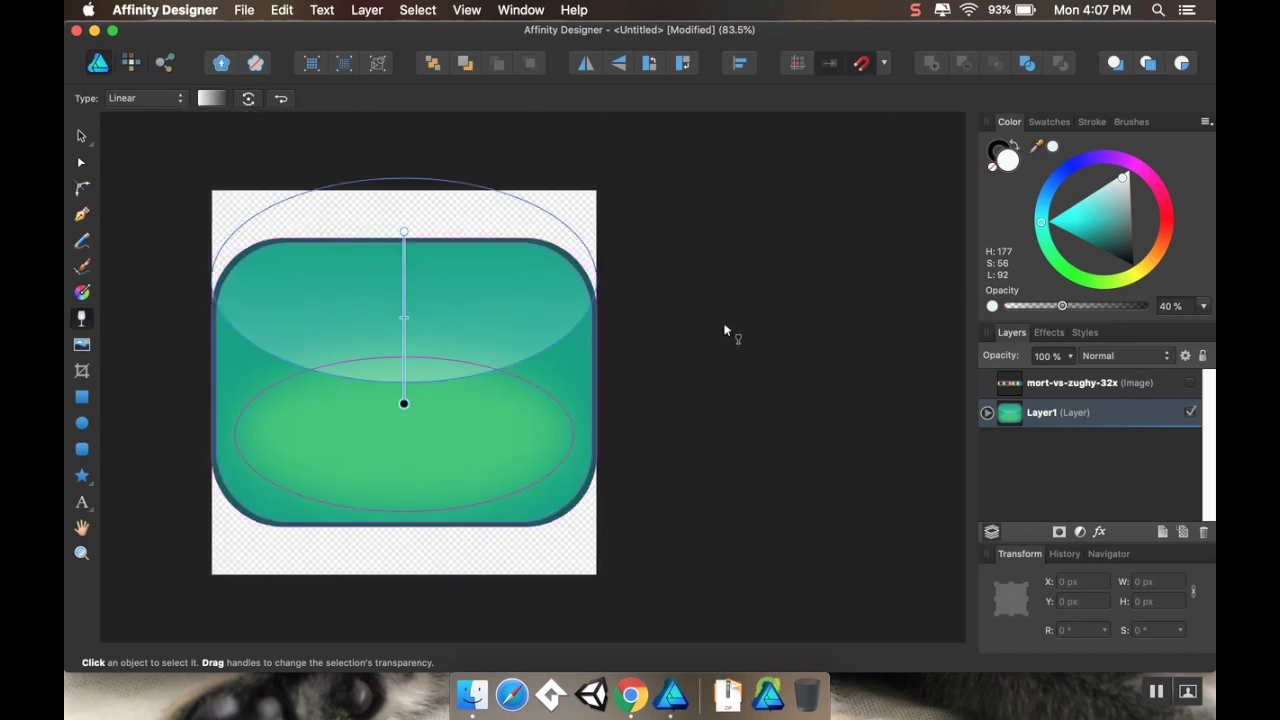
scroll(729, 331, left, 1)
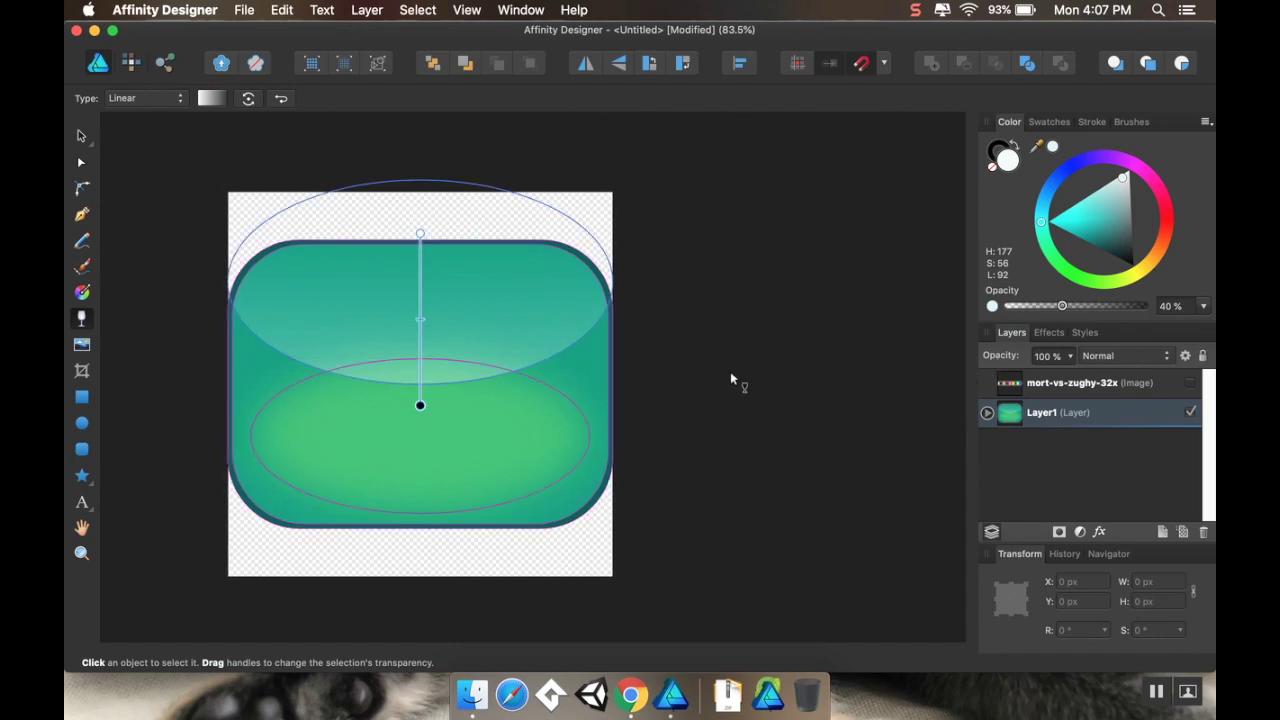
scroll(731, 377, left, 1)
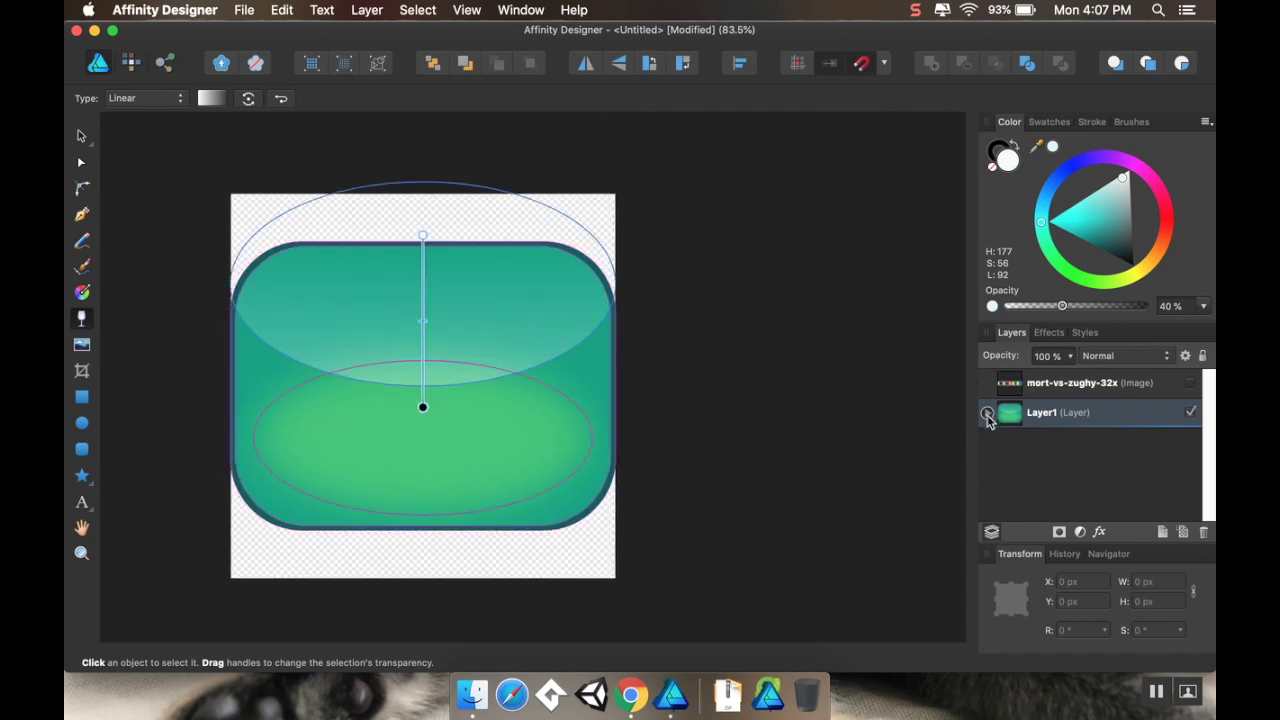
scroll(700, 378, down, 1)
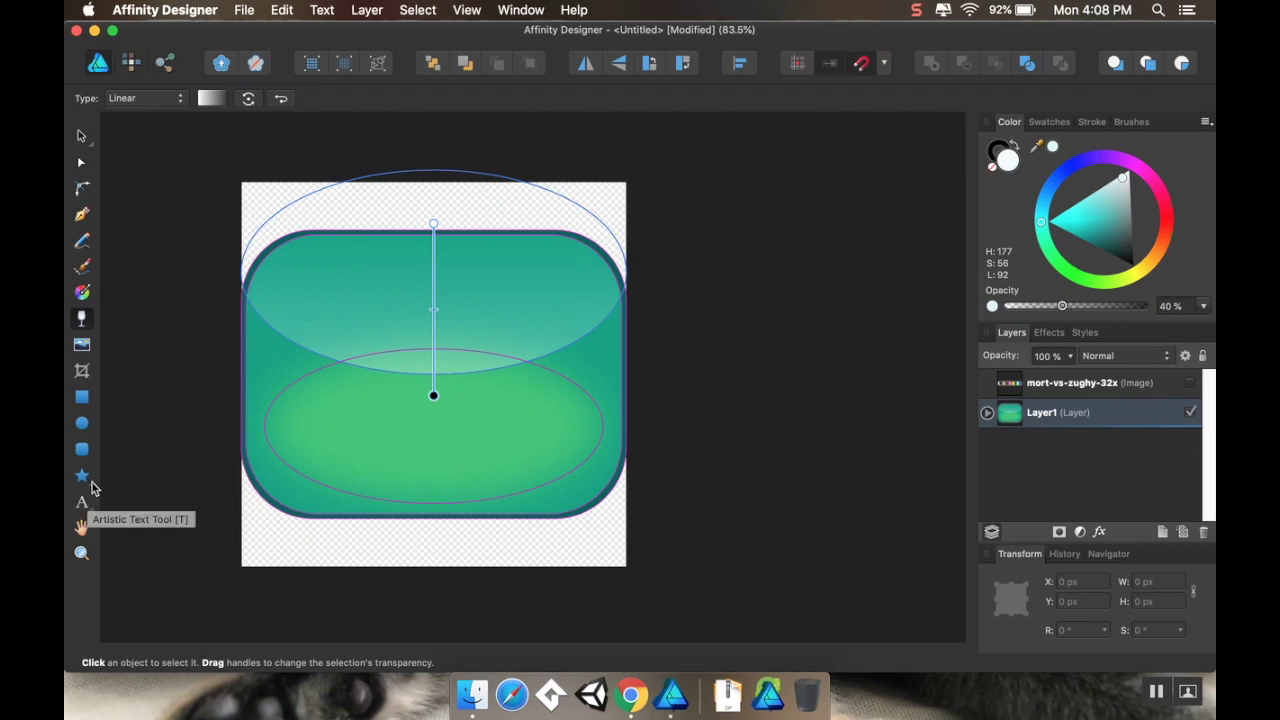
click(88, 481)
Draw a triangle in the middle of the button at 100% opacity
click(160, 337)
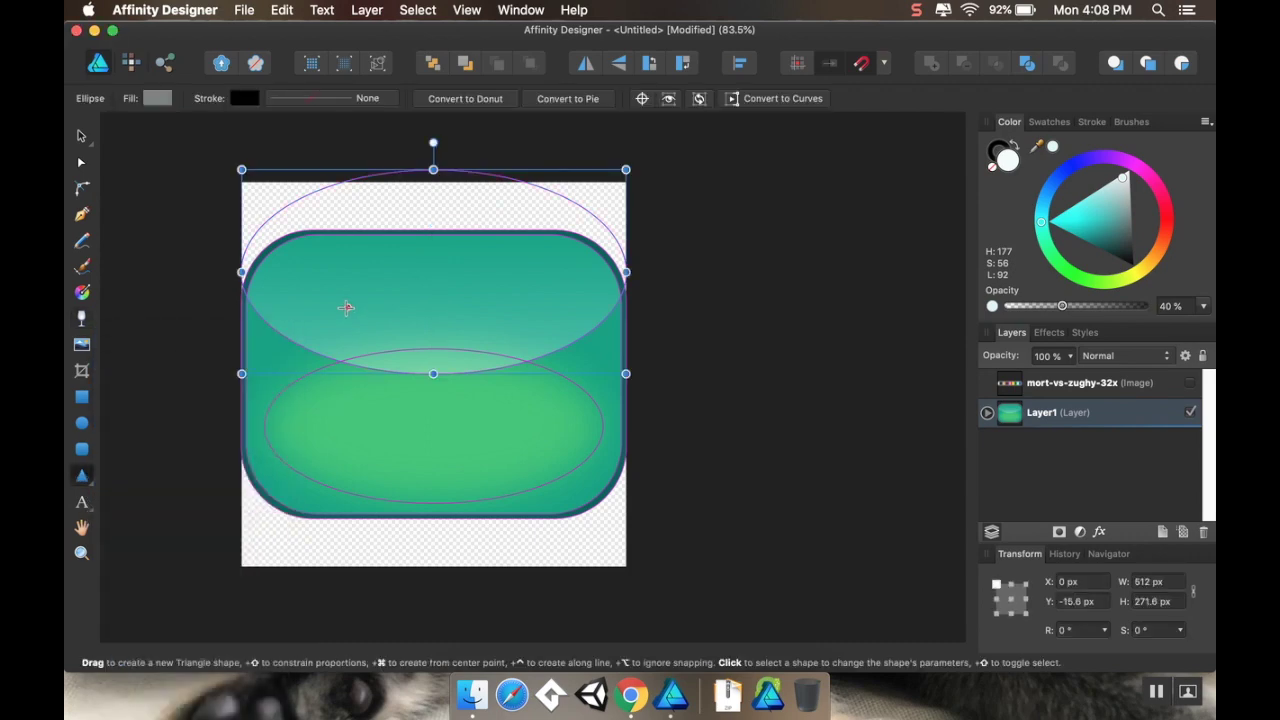
drag(344, 299, 524, 481)
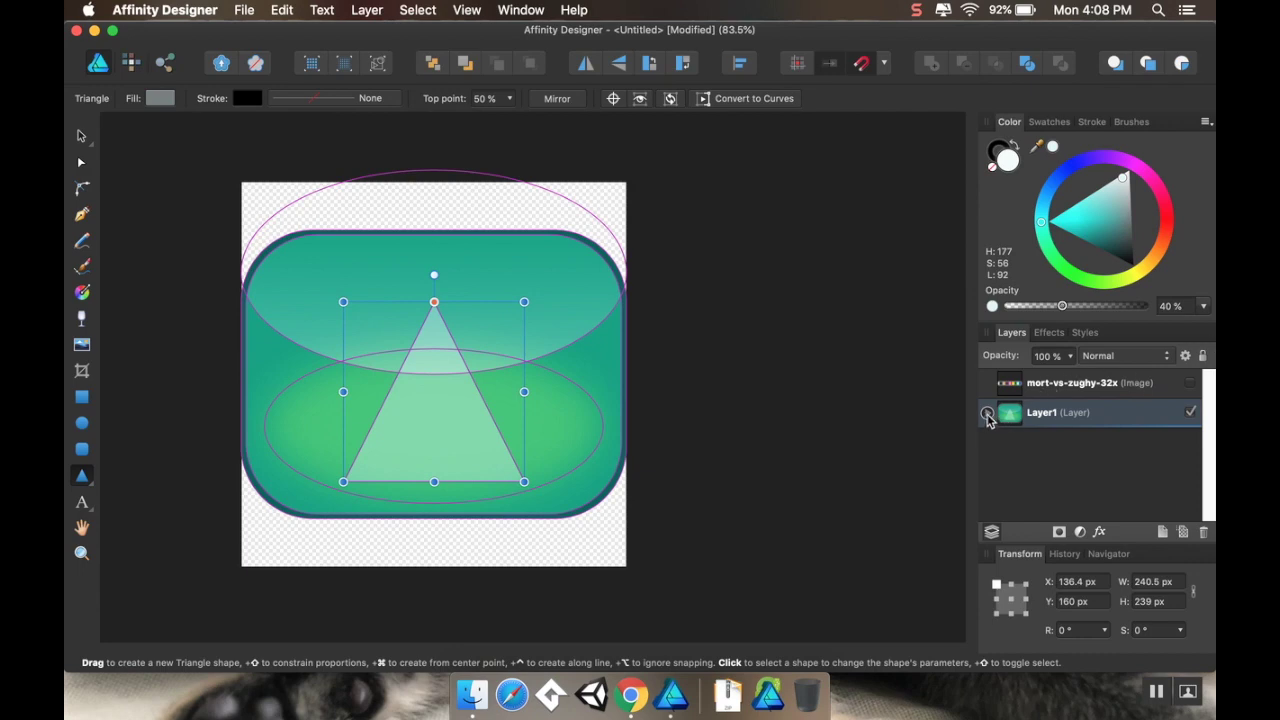
click(987, 414)
scroll(1079, 492, down, 2)
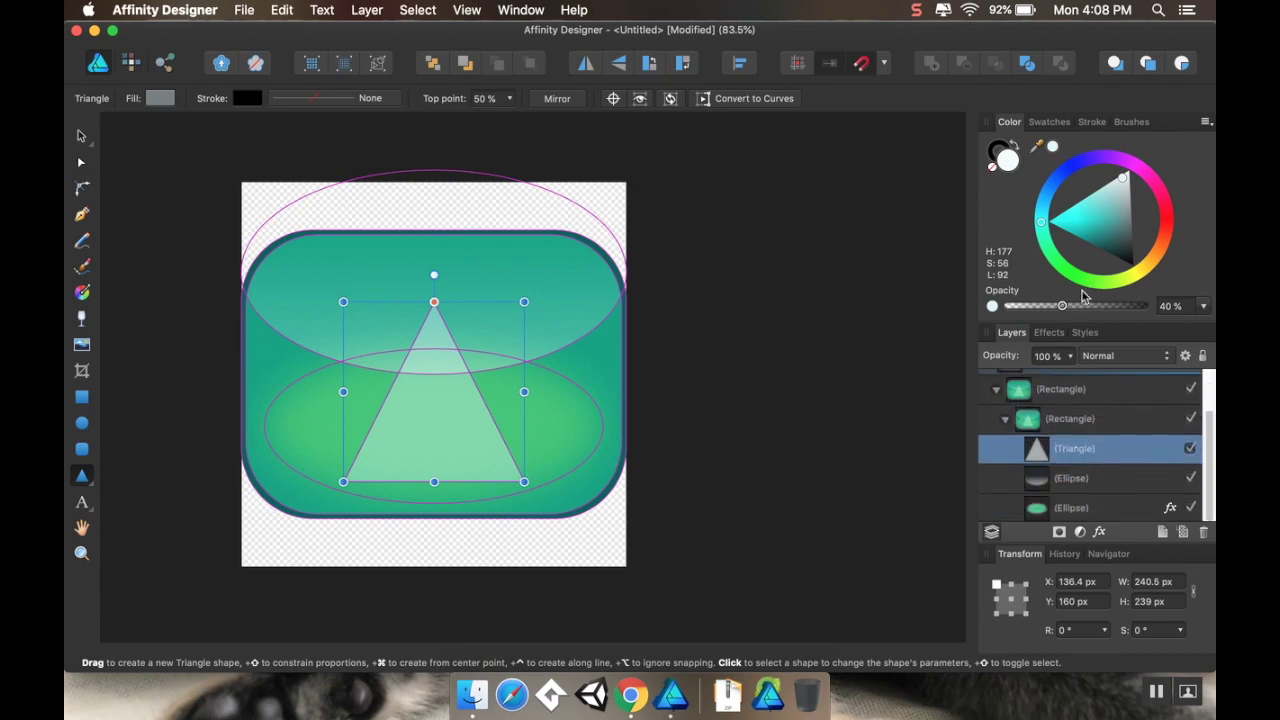
drag(1086, 306, 1188, 302)
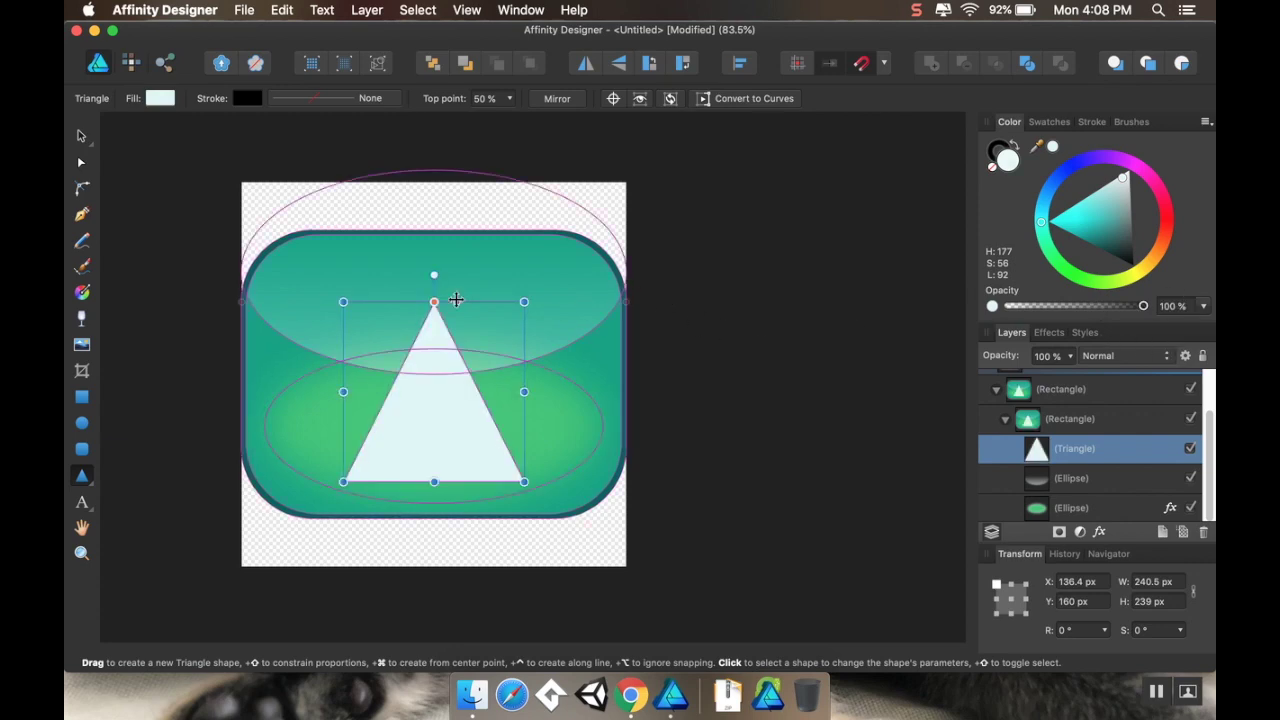
Rotate the triangle to exactly 270° so it points right, and move it up
drag(434, 274, 551, 395)
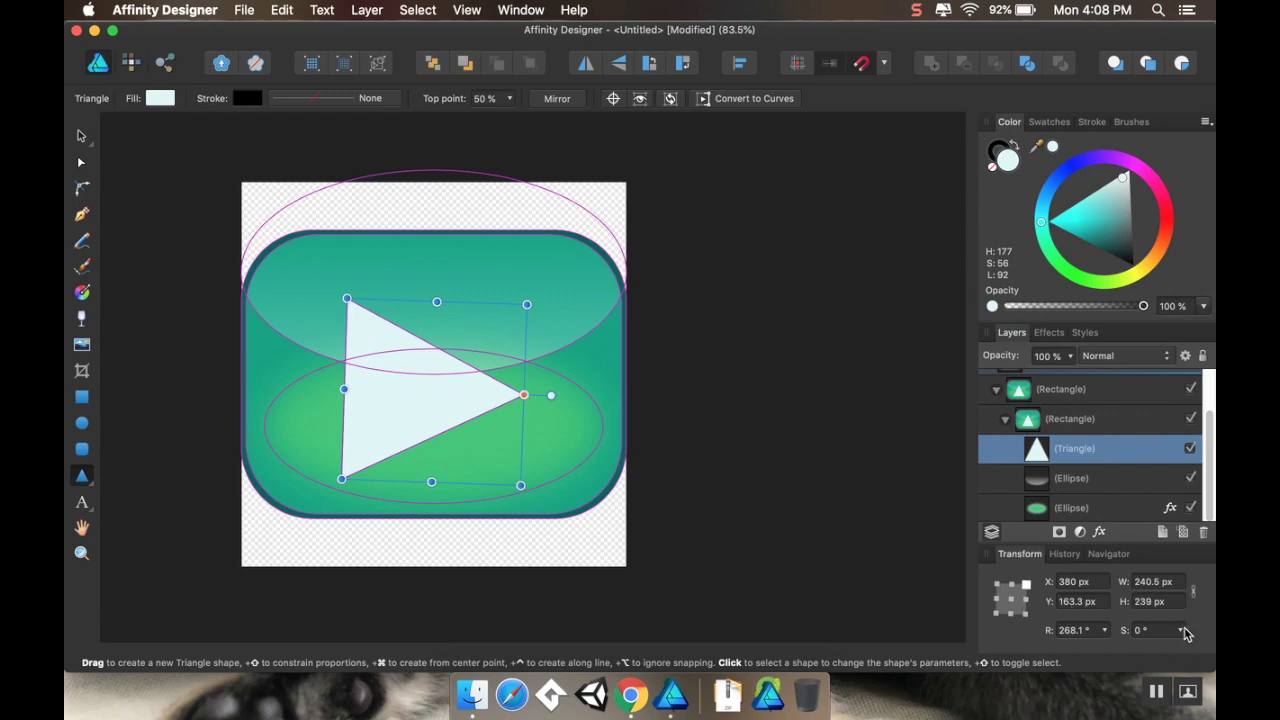
click(1073, 630)
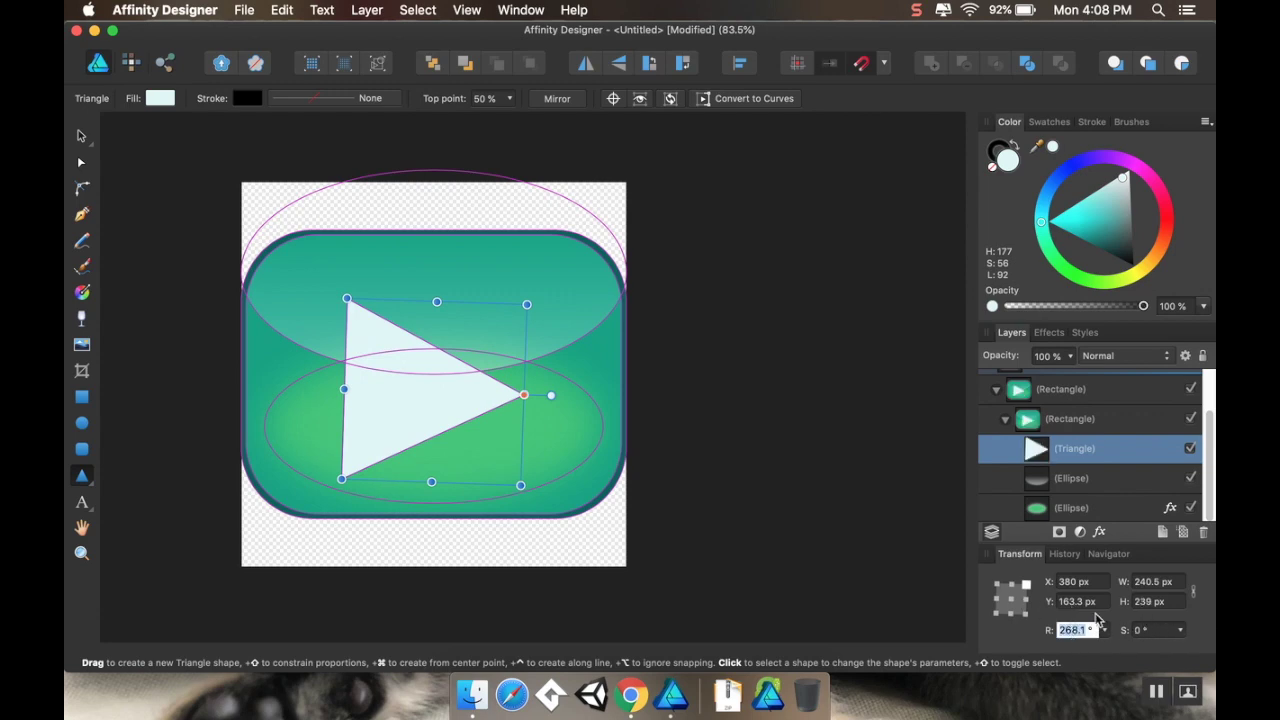
text(270)
key(Return)
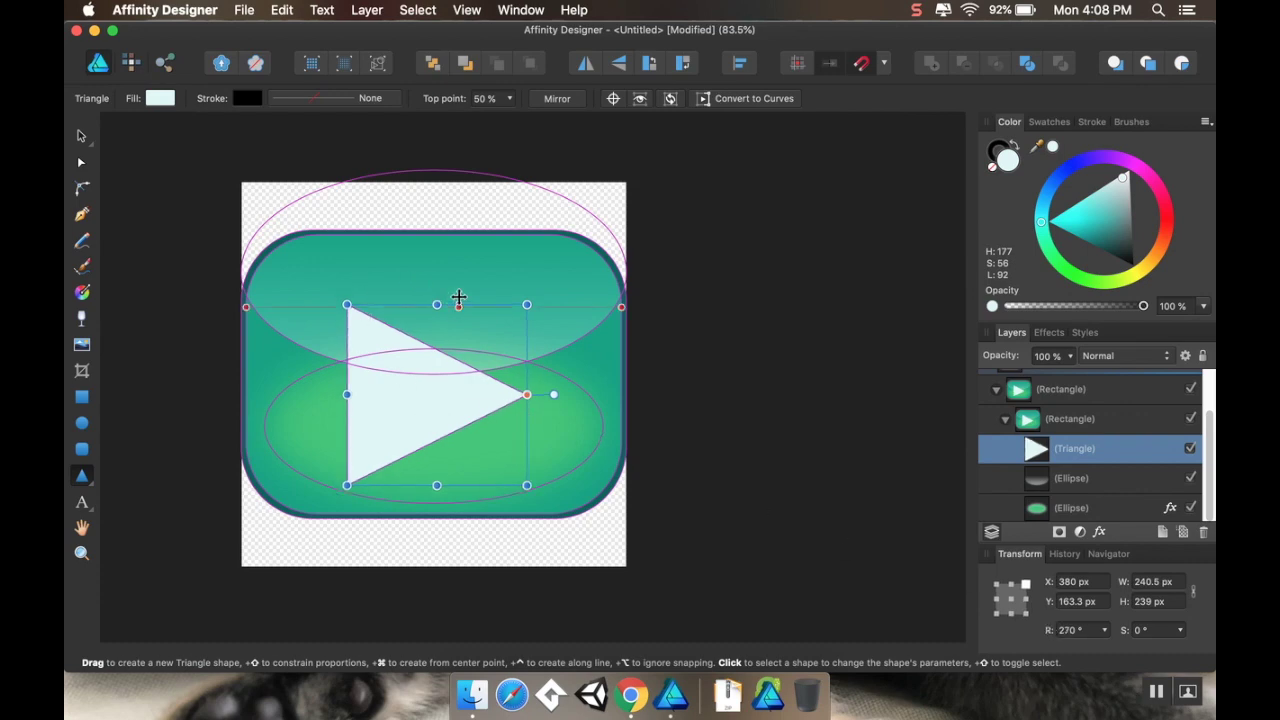
mouse_move(457, 300)
mouse_down()
mouse_move(457, 281)
mouse_move(477, 281)
mouse_move(448, 285)
mouse_up()
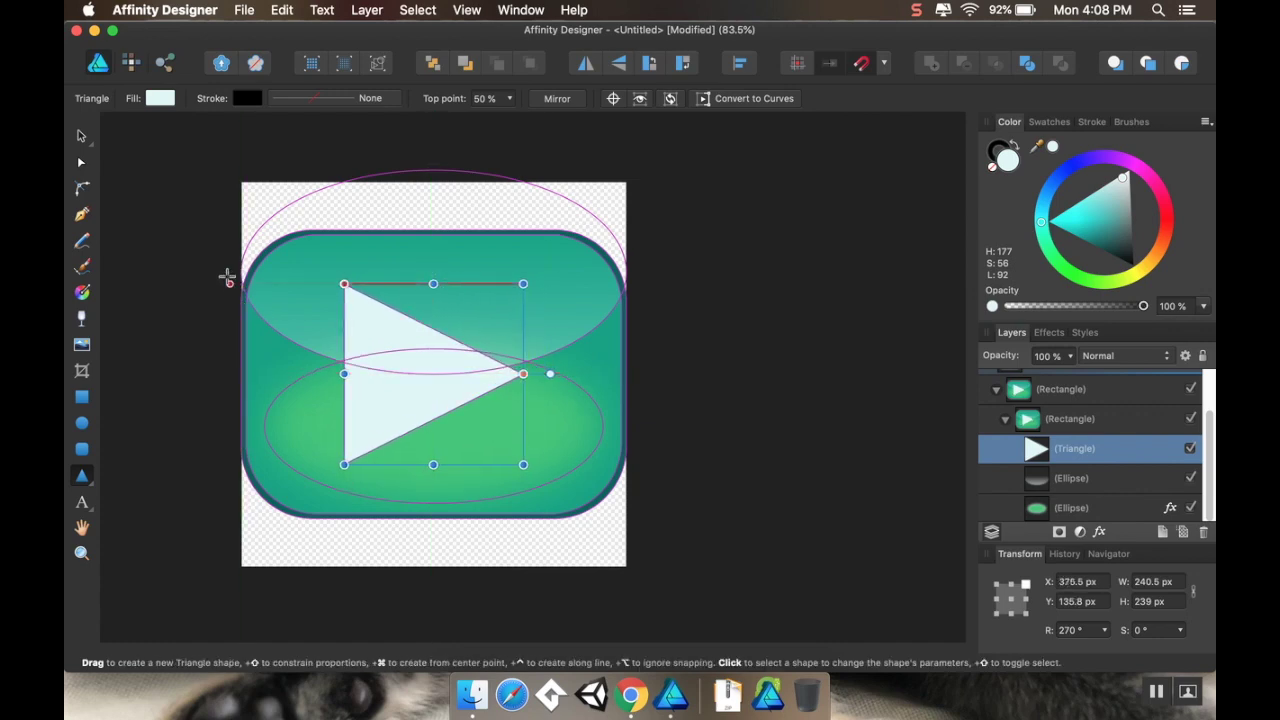
click(81, 137)
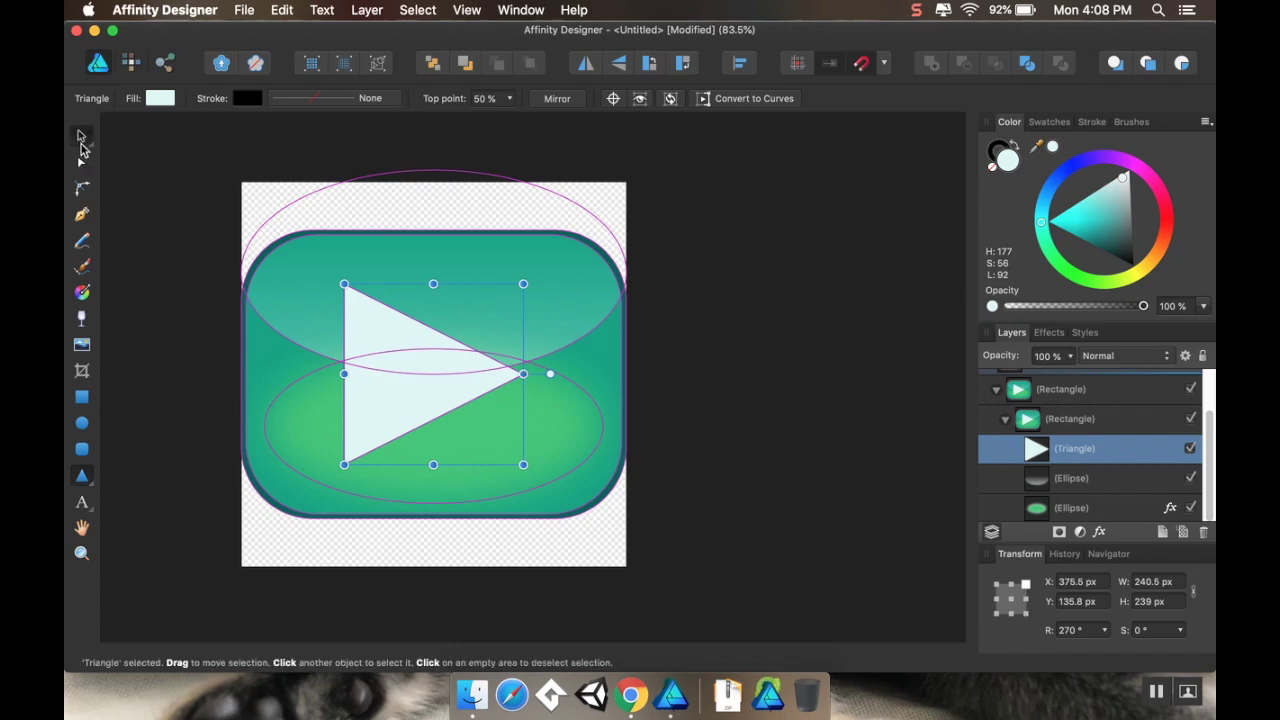
Round all three triangle corners to a 30.2 px radius and bake them into a curve
click(83, 190)
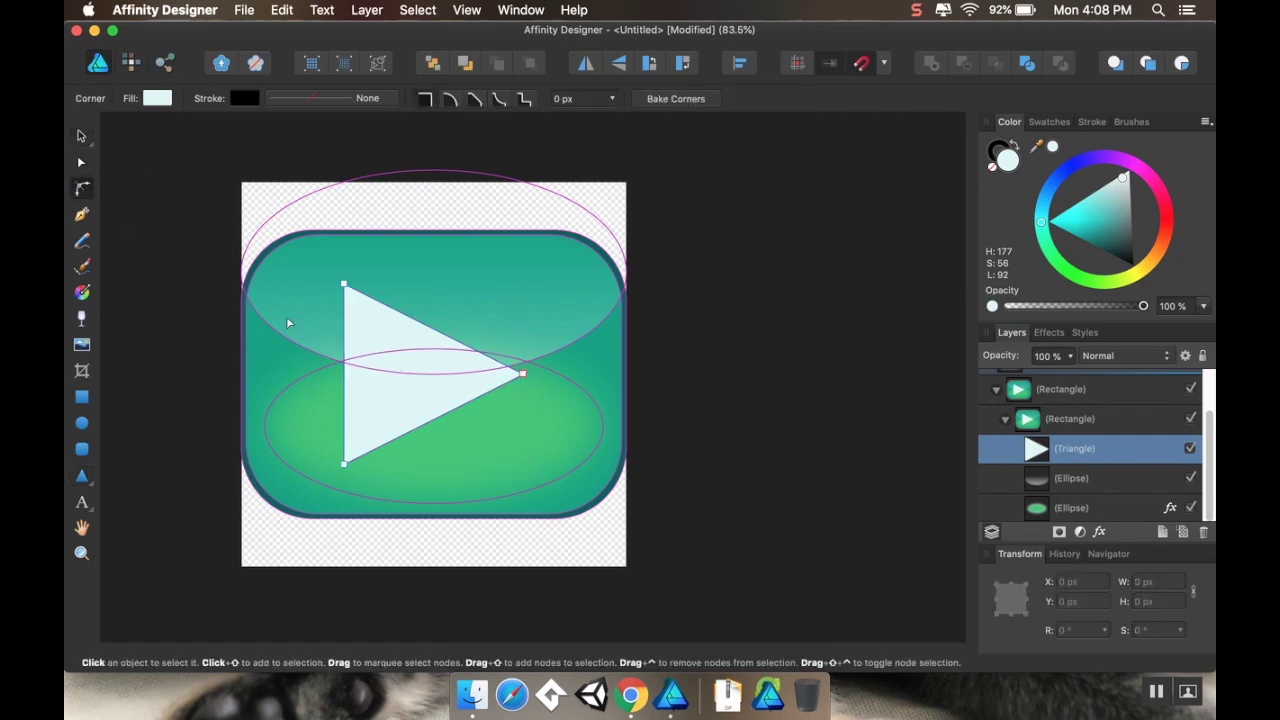
drag(338, 278, 555, 480)
drag(344, 286, 372, 322)
key(super+Return)
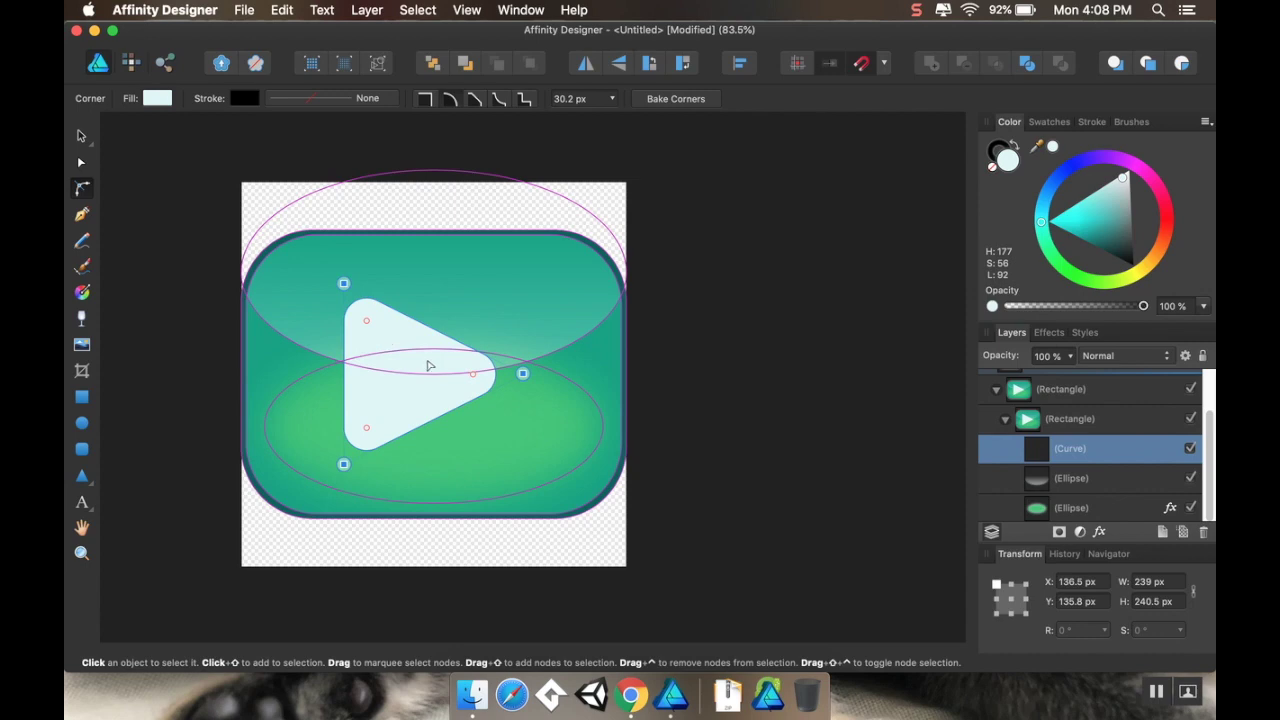
scroll(499, 310, right, 2)
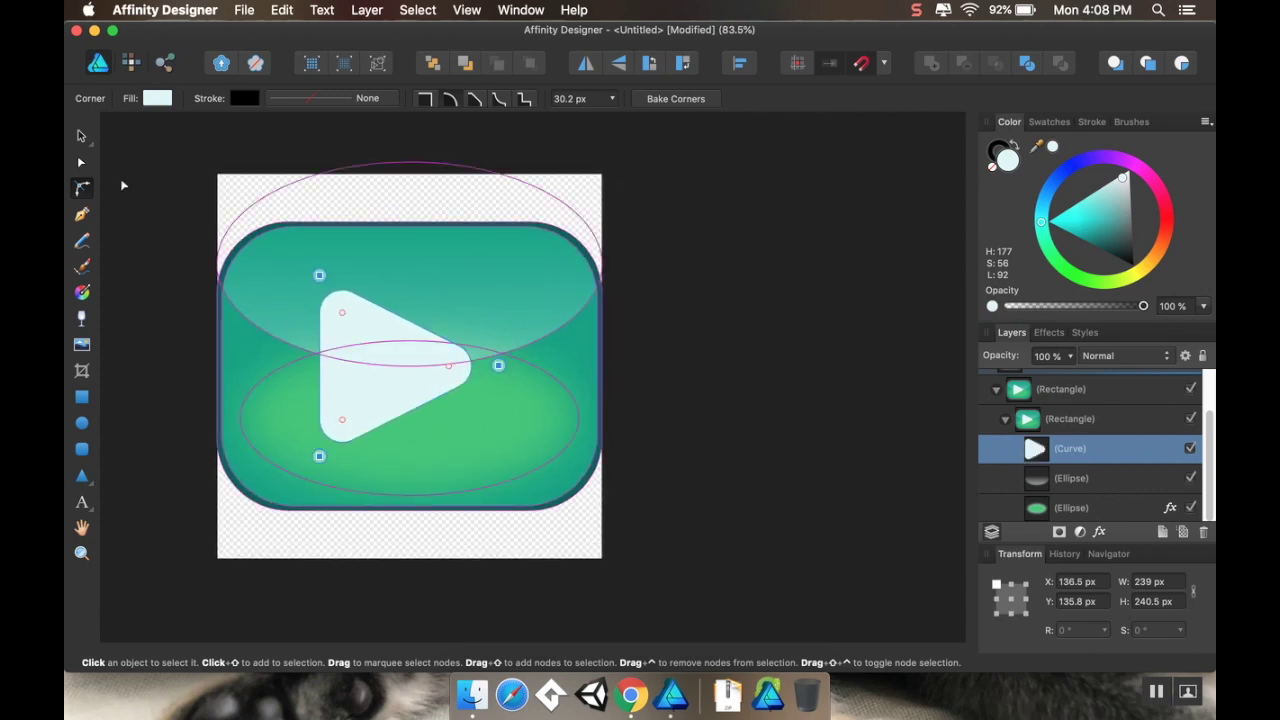
click(83, 141)
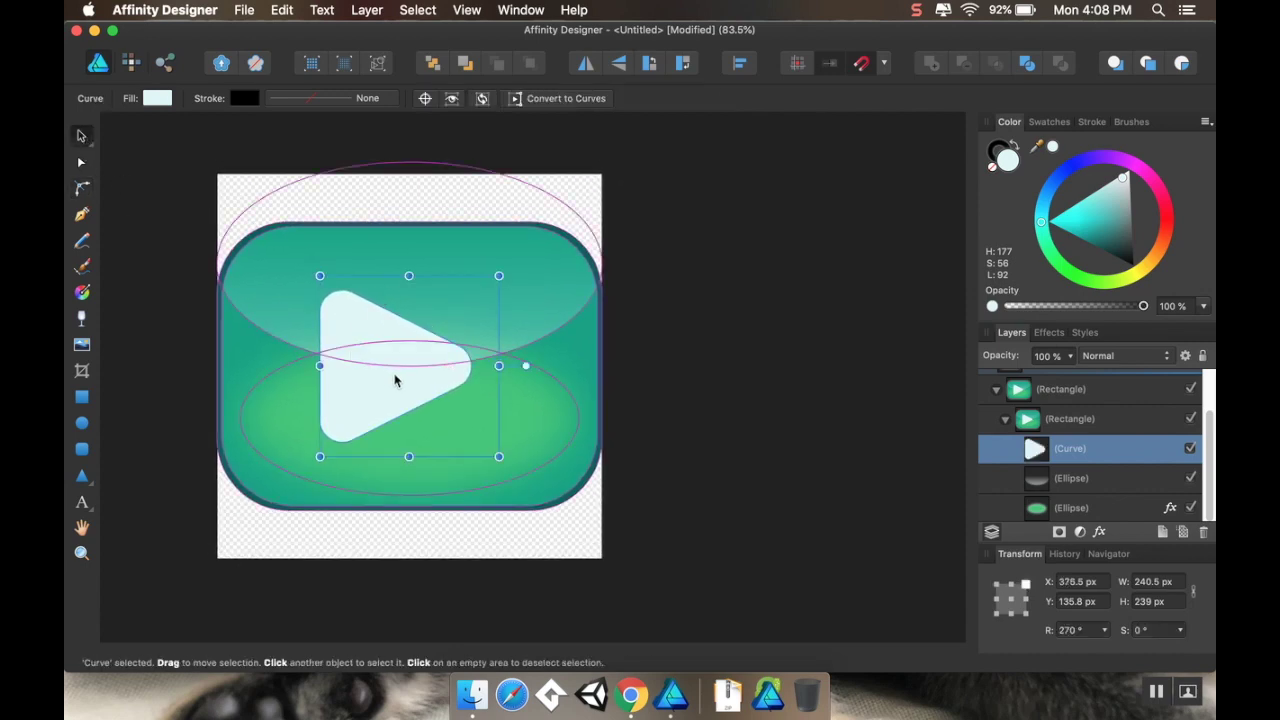
Nudge the play triangle into place and convert it to curves
drag(388, 375, 392, 366)
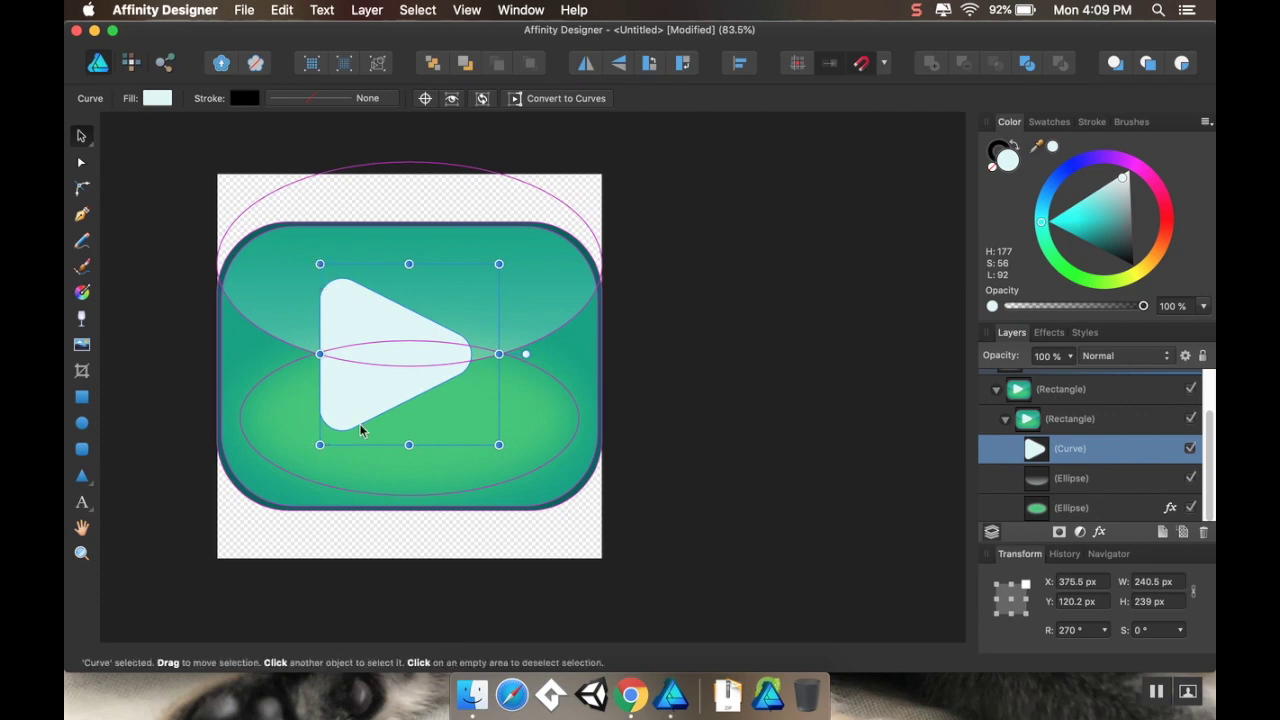
drag(410, 397, 408, 418)
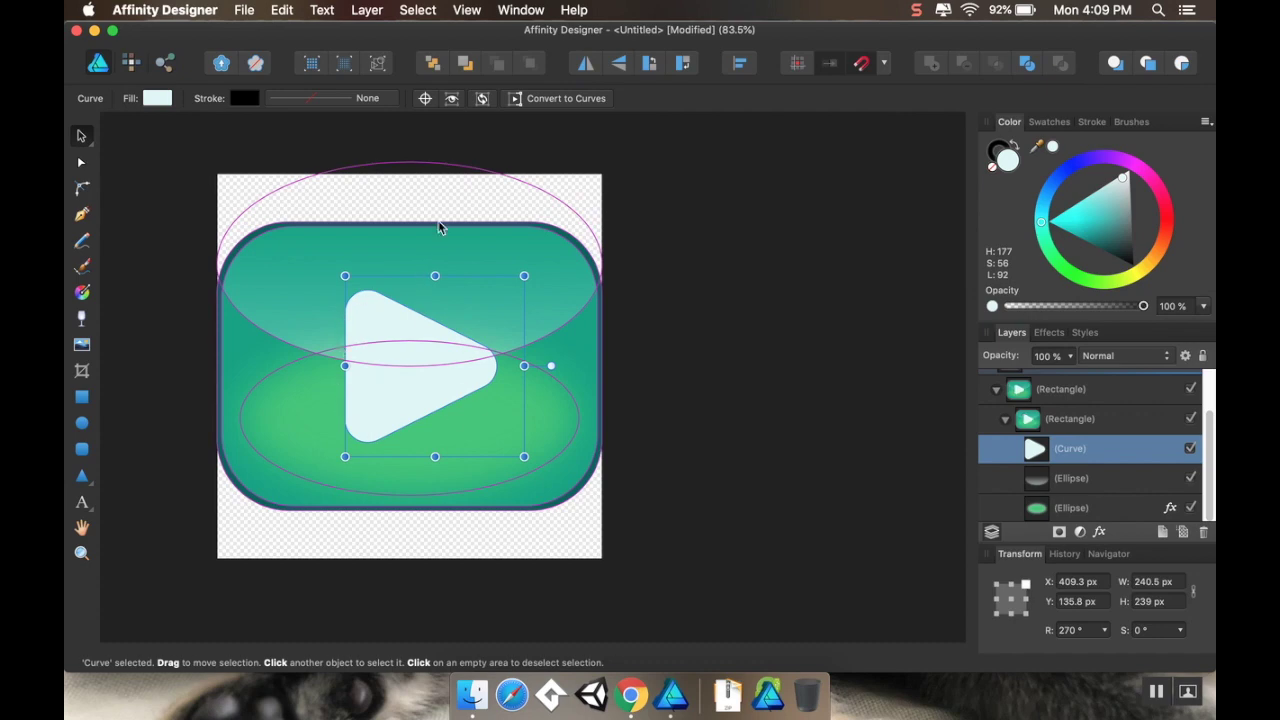
click(368, 10)
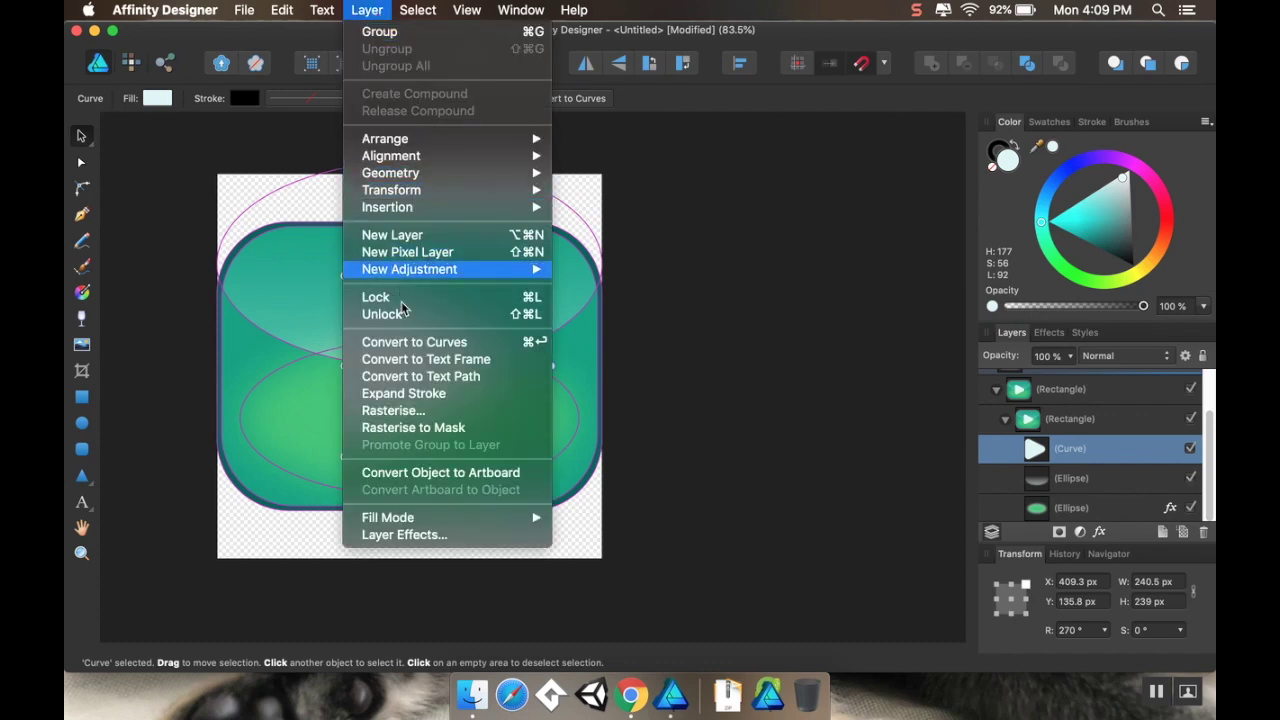
click(408, 344)
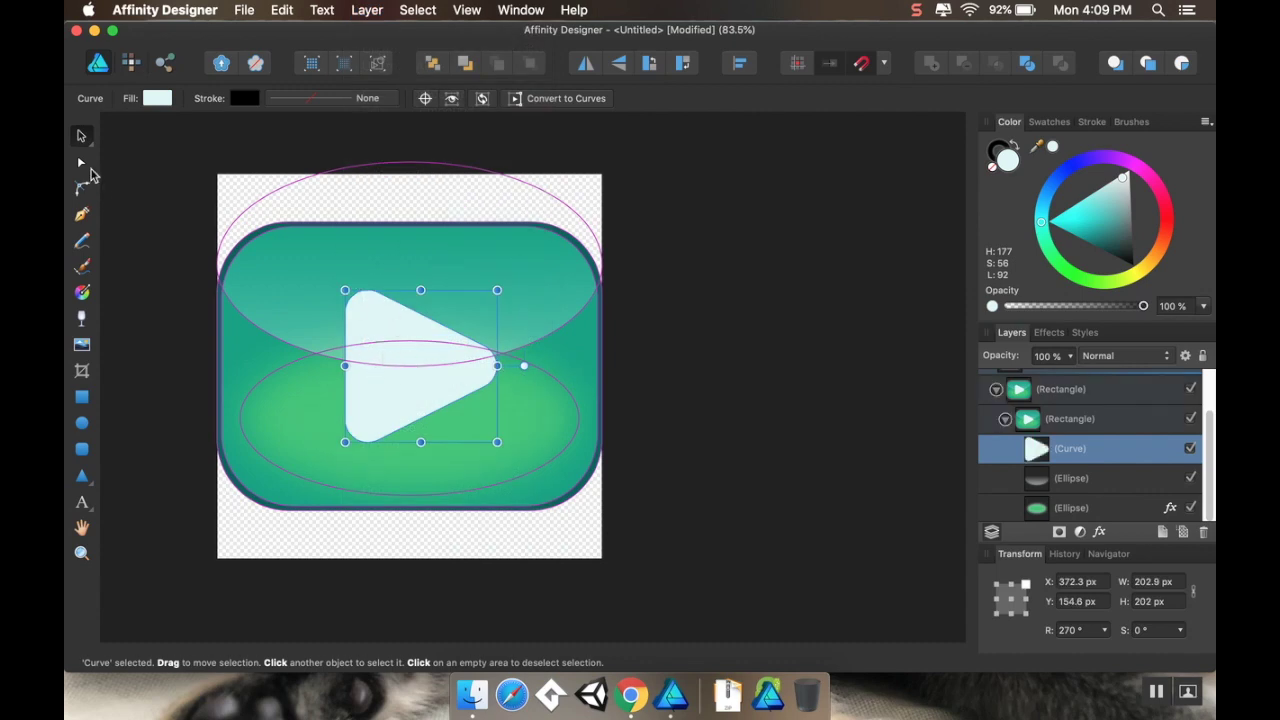
click(83, 164)
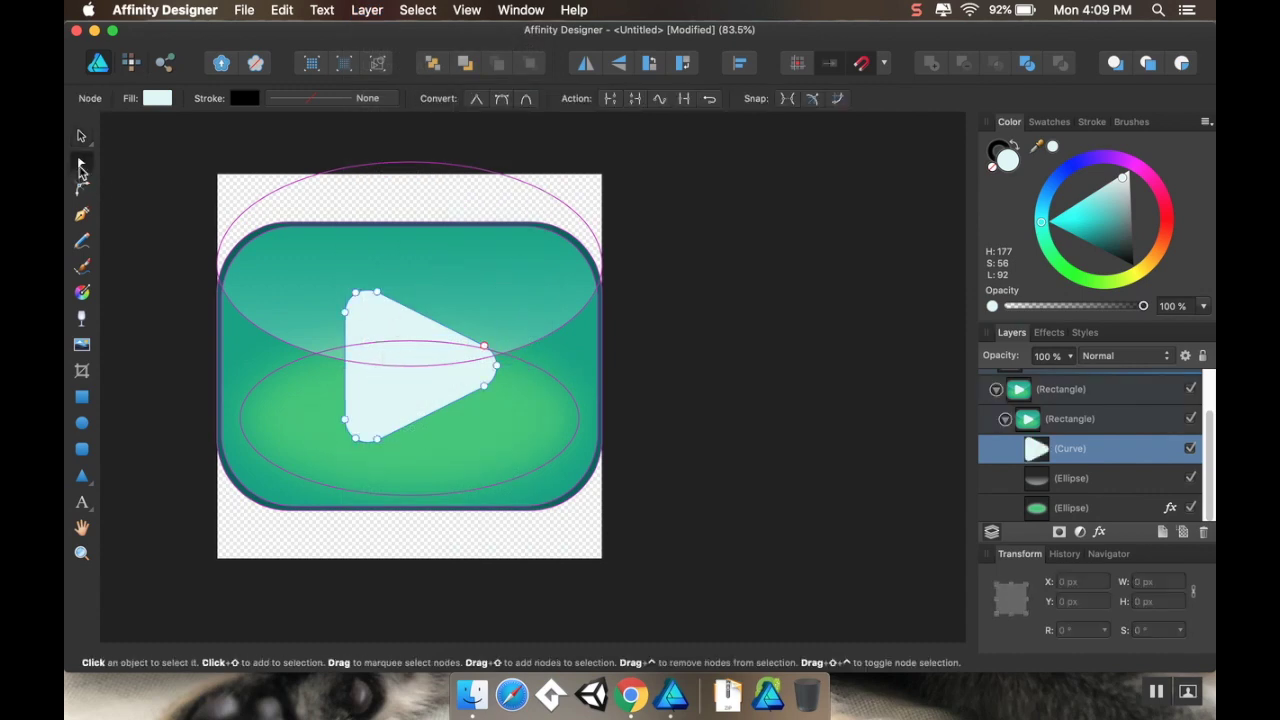
click(81, 136)
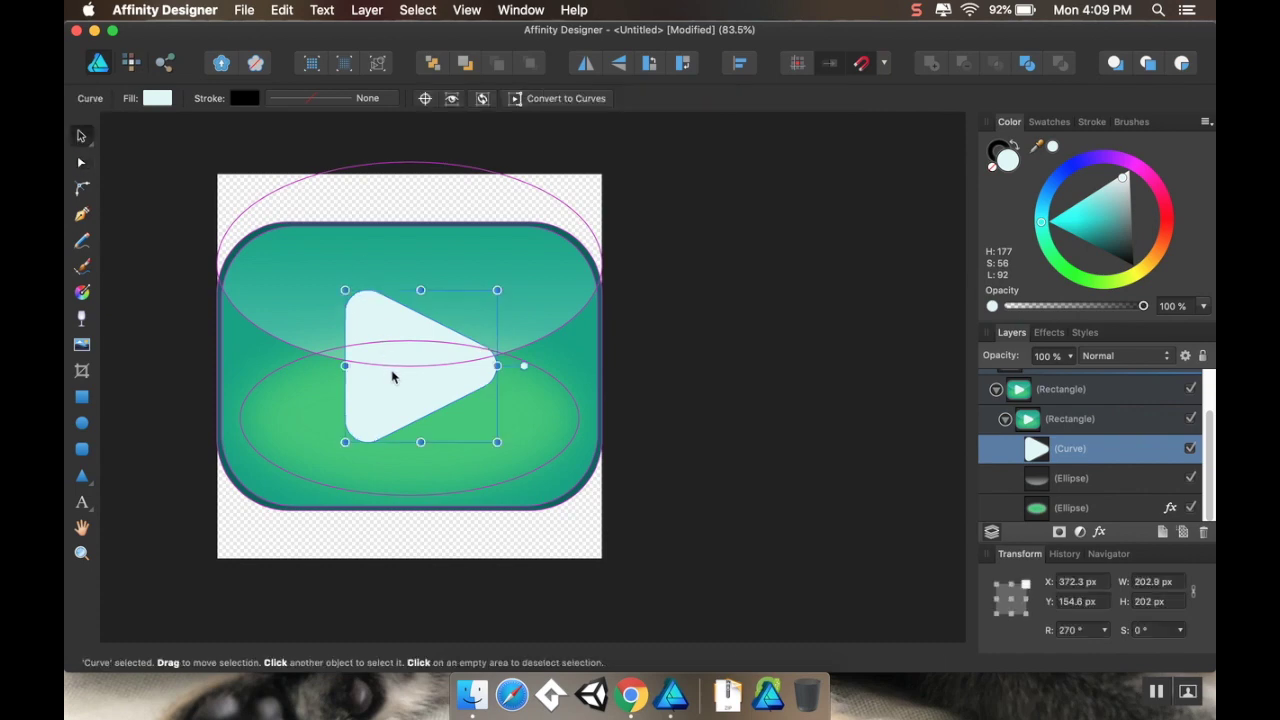
Scale the triangle to 249.3 × 253.5 px and centre it at X 382.8, Y 131.3 px
mouse_move(396, 382)
mouse_down()
mouse_move(385, 390)
mouse_move(397, 386)
mouse_move(378, 366)
mouse_up()
drag(345, 300, 330, 270)
mouse_move(386, 343)
mouse_down()
mouse_move(412, 385)
mouse_move(411, 366)
mouse_move(390, 368)
mouse_up()
scroll(511, 459, up, 2)
scroll(511, 459, left, 1)
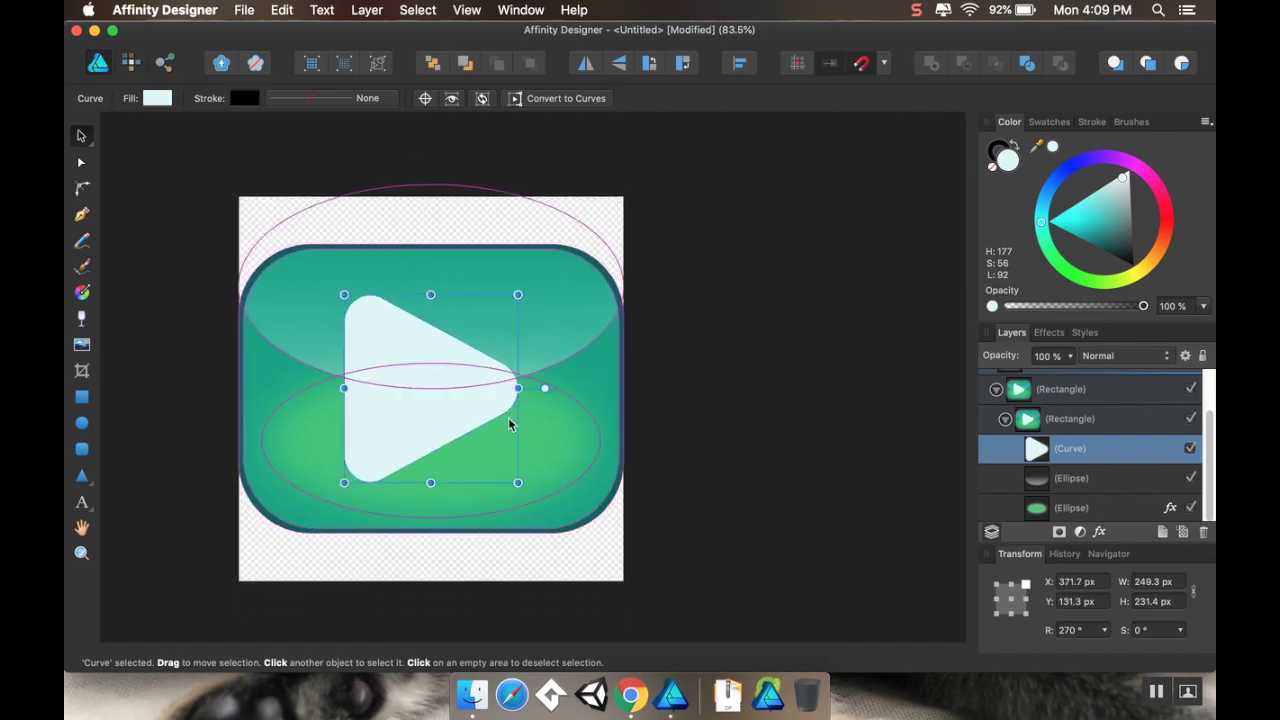
drag(513, 393, 535, 390)
drag(453, 406, 447, 410)
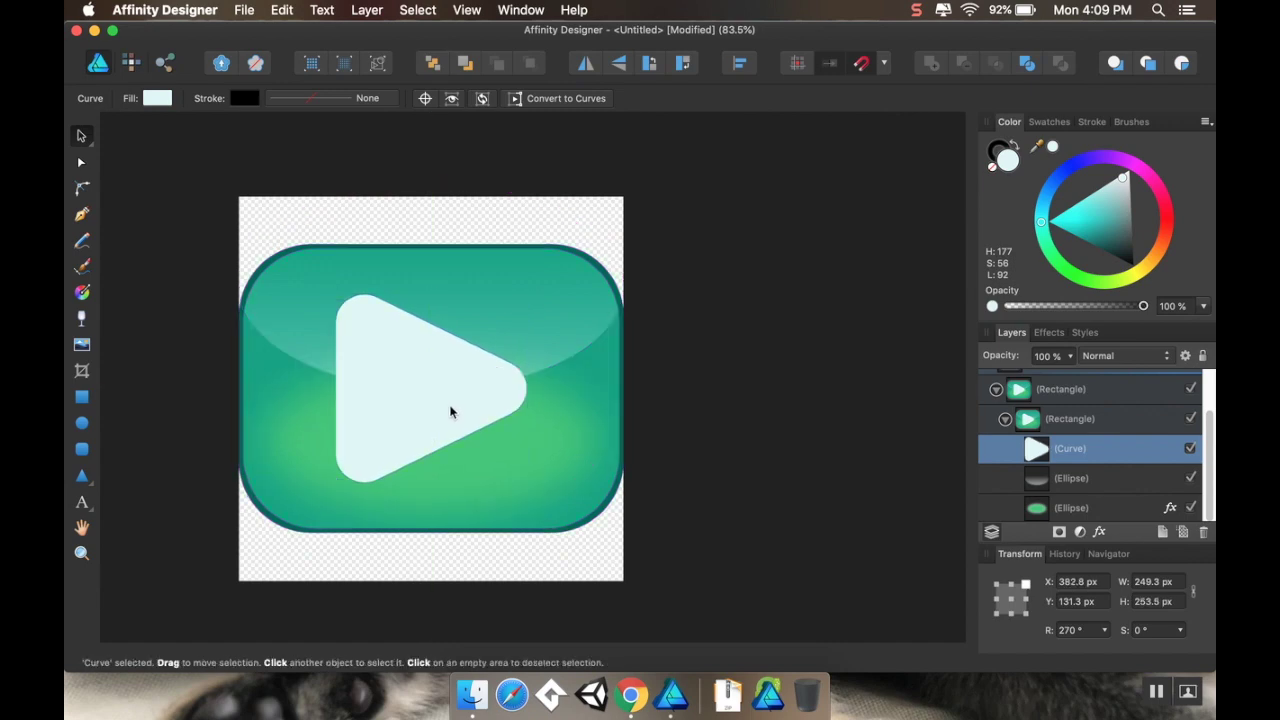
scroll(420, 420, right, 3)
scroll(420, 420, up, 1)
scroll(455, 445, left, 2)
scroll(455, 445, down, 1)
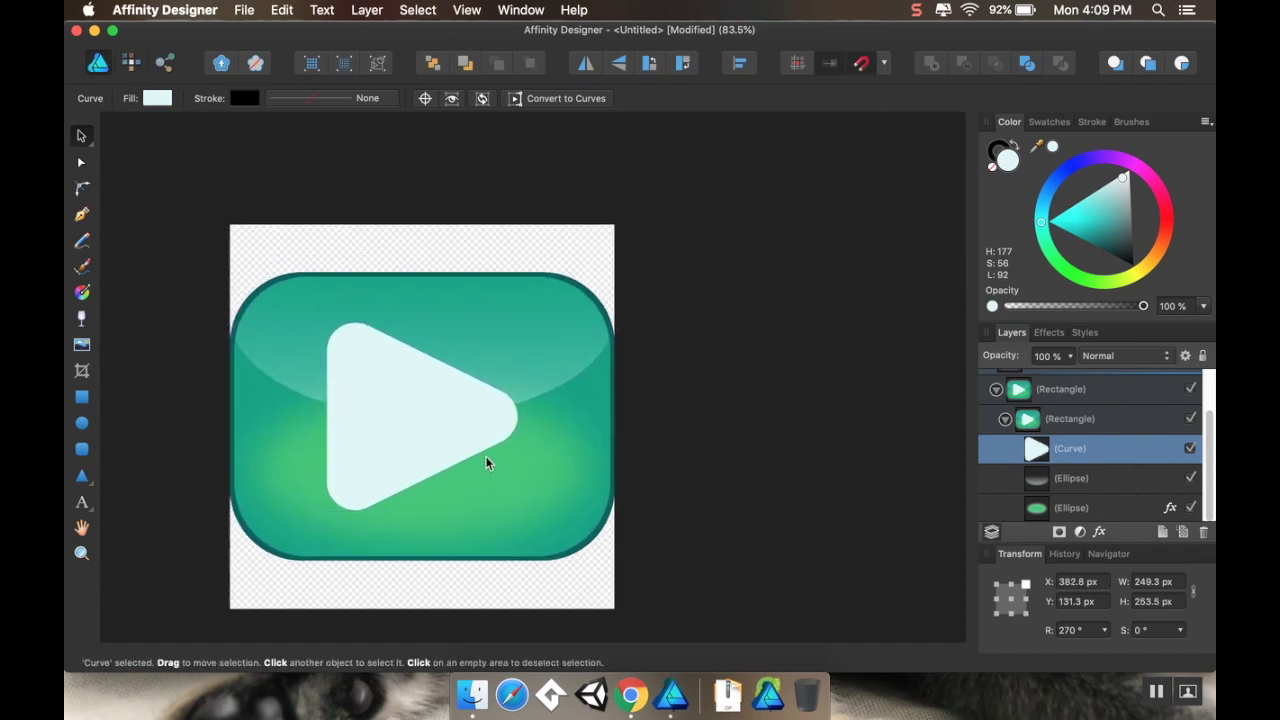
scroll(485, 438, left, 2)
scroll(485, 438, up, 1)
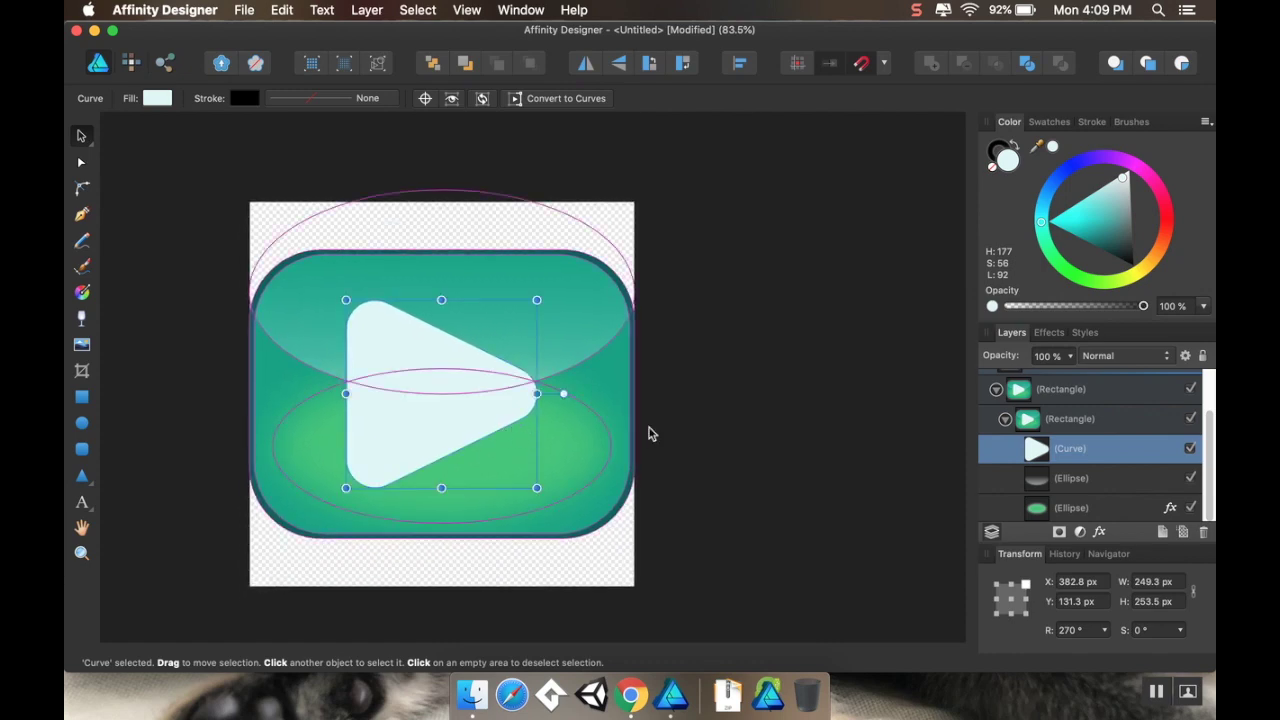
Duplicate the play triangle and offset the copy down and right as a shadow
key(super+j)
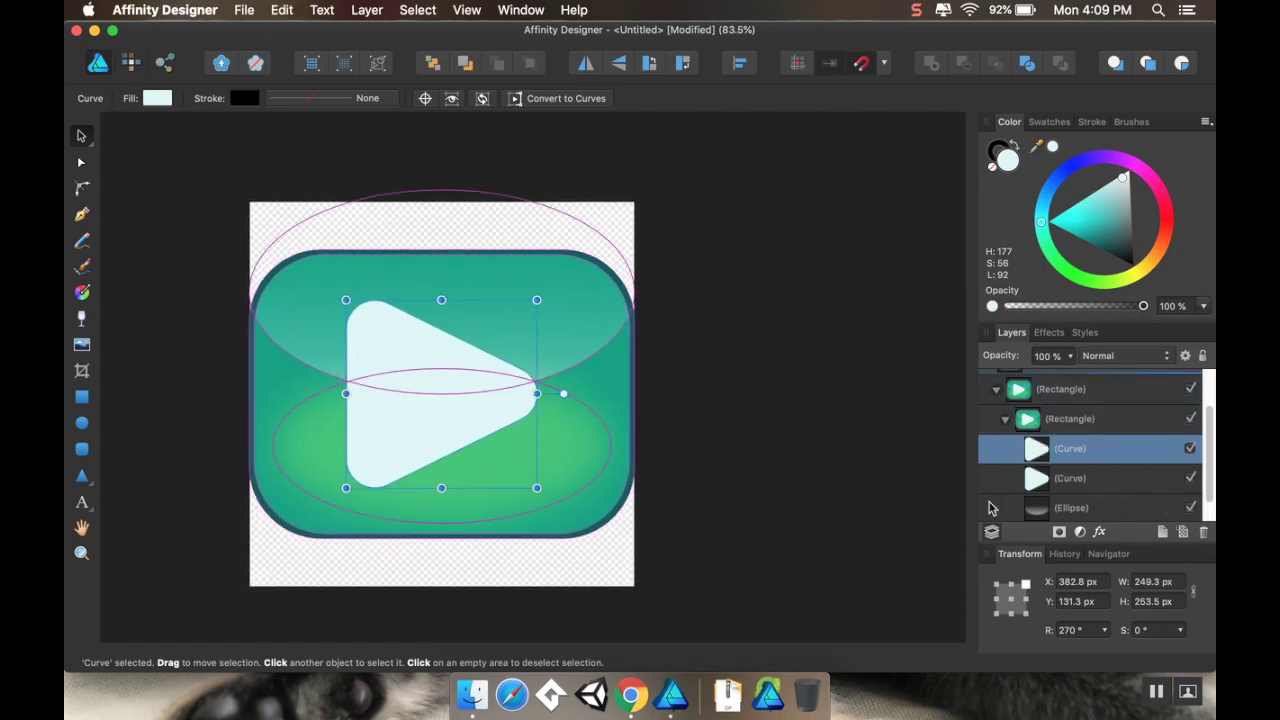
click(1104, 483)
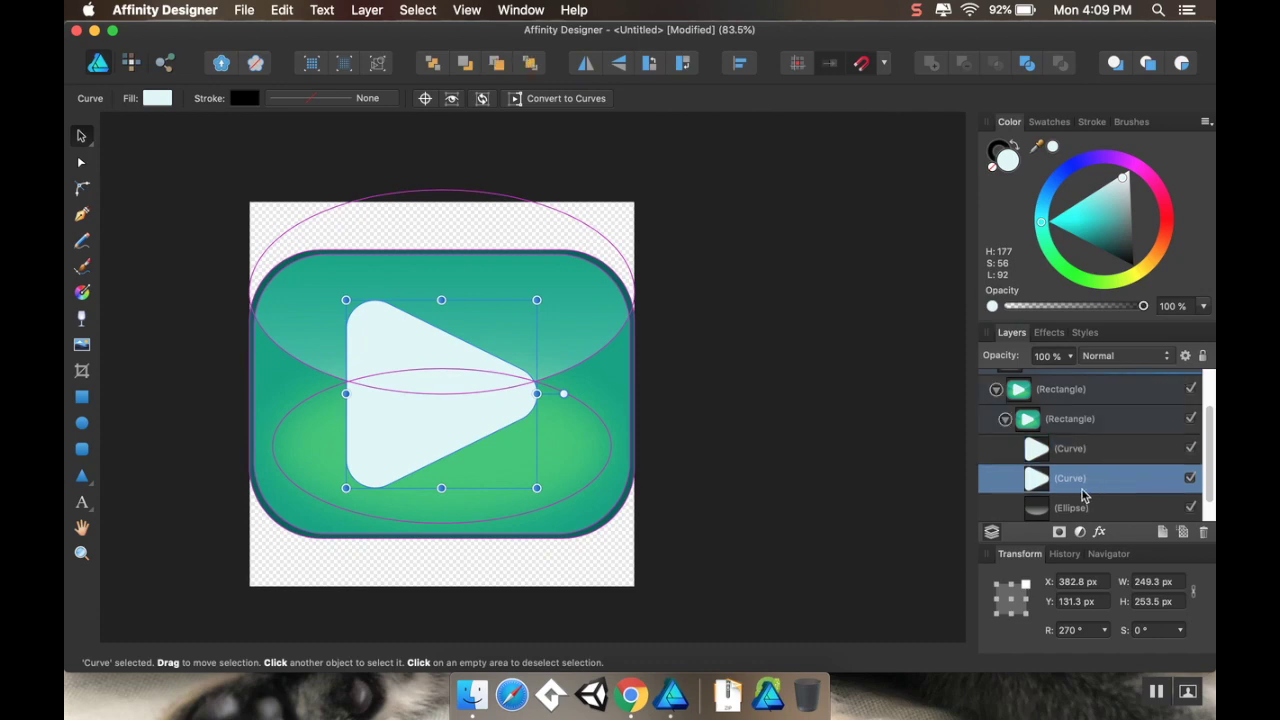
drag(491, 416, 503, 423)
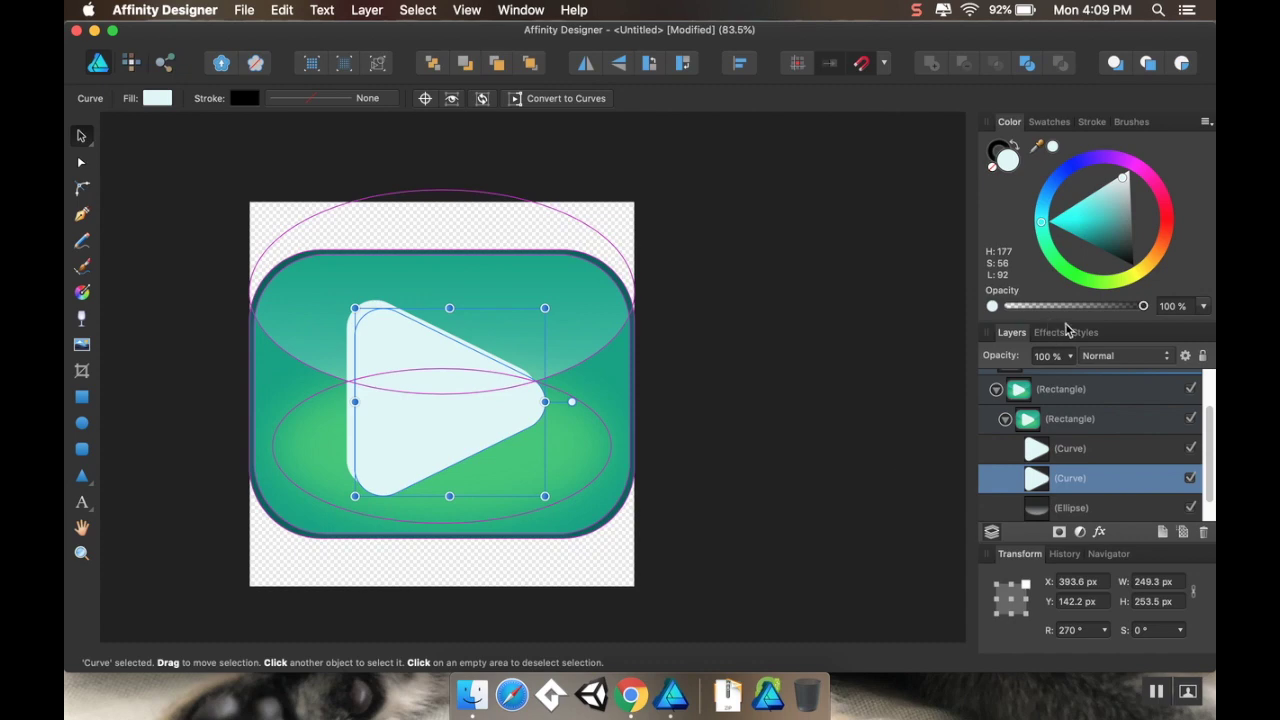
Fill the shadow copy with dark blue sampled from the palette image, then hide the palette
scroll(1195, 443, up, 2)
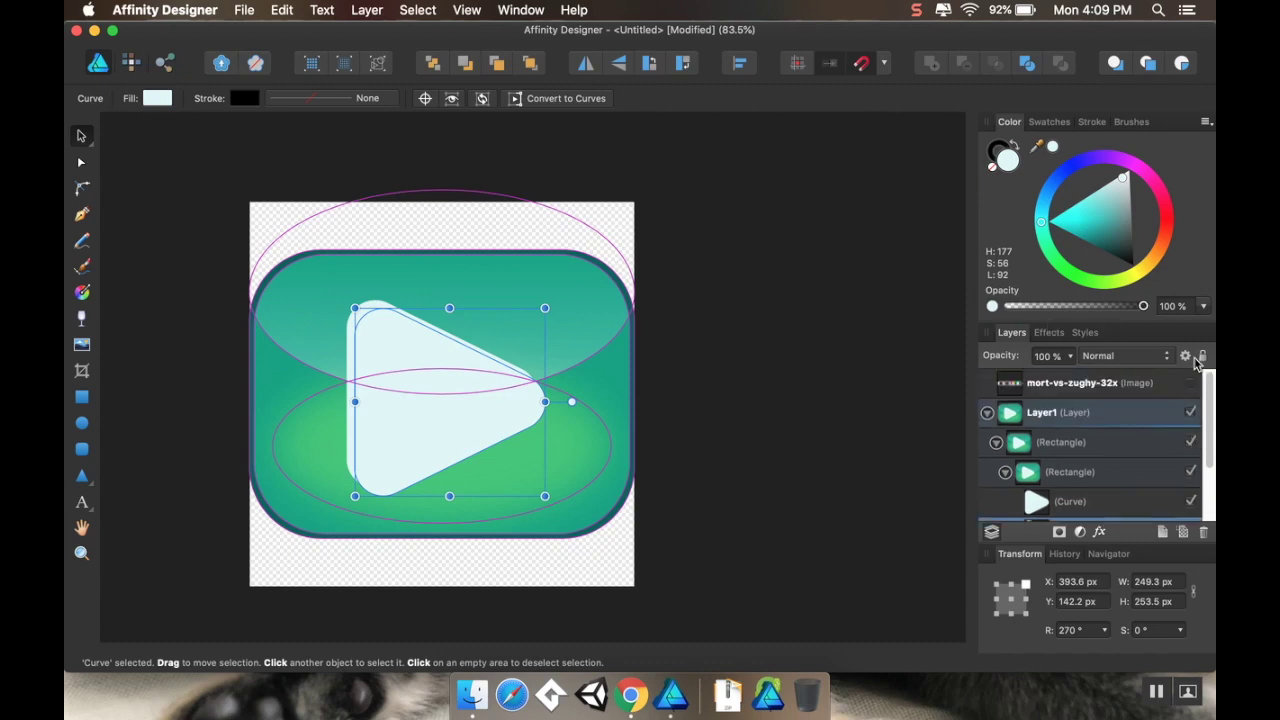
click(1193, 383)
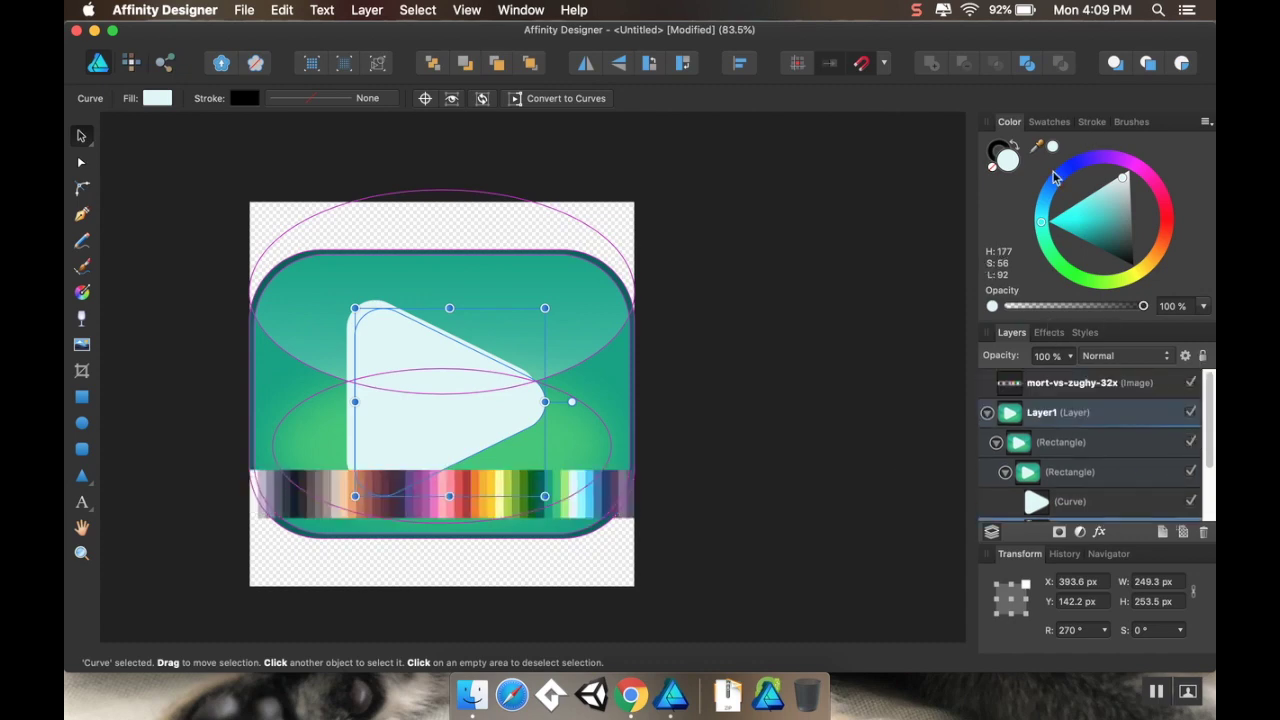
drag(1055, 150, 290, 491)
click(1055, 150)
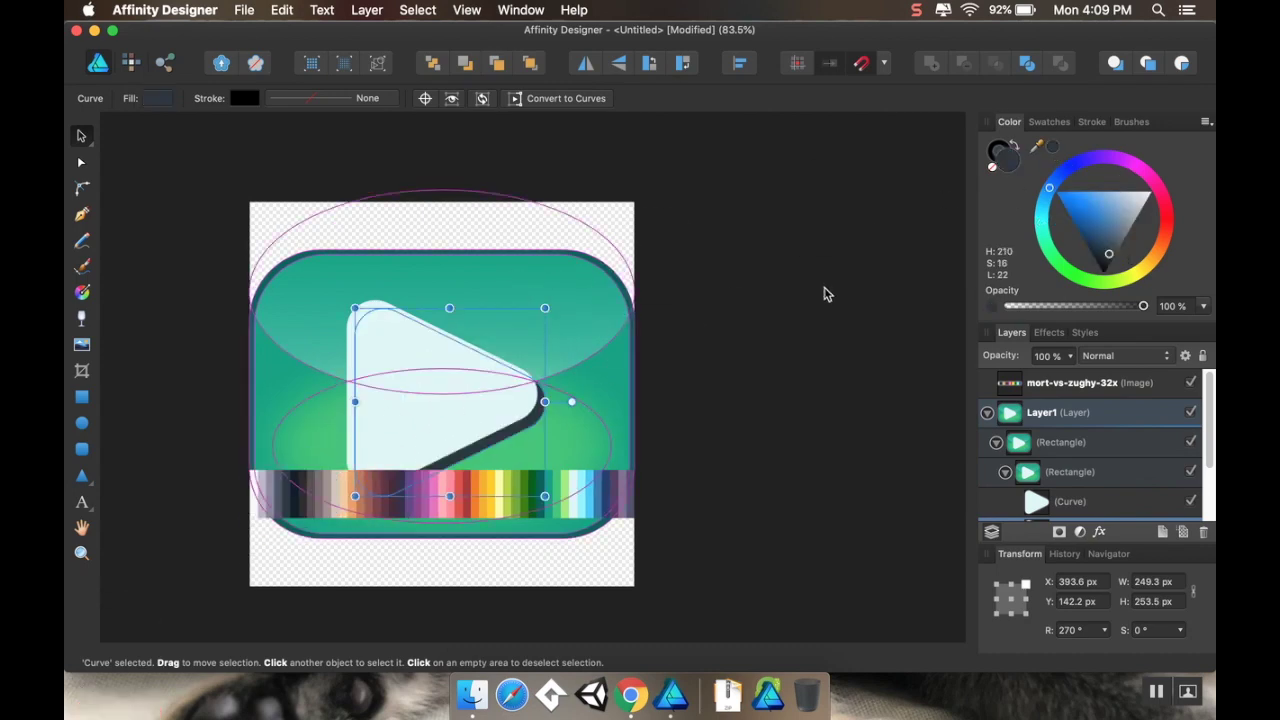
scroll(812, 275, down, 2)
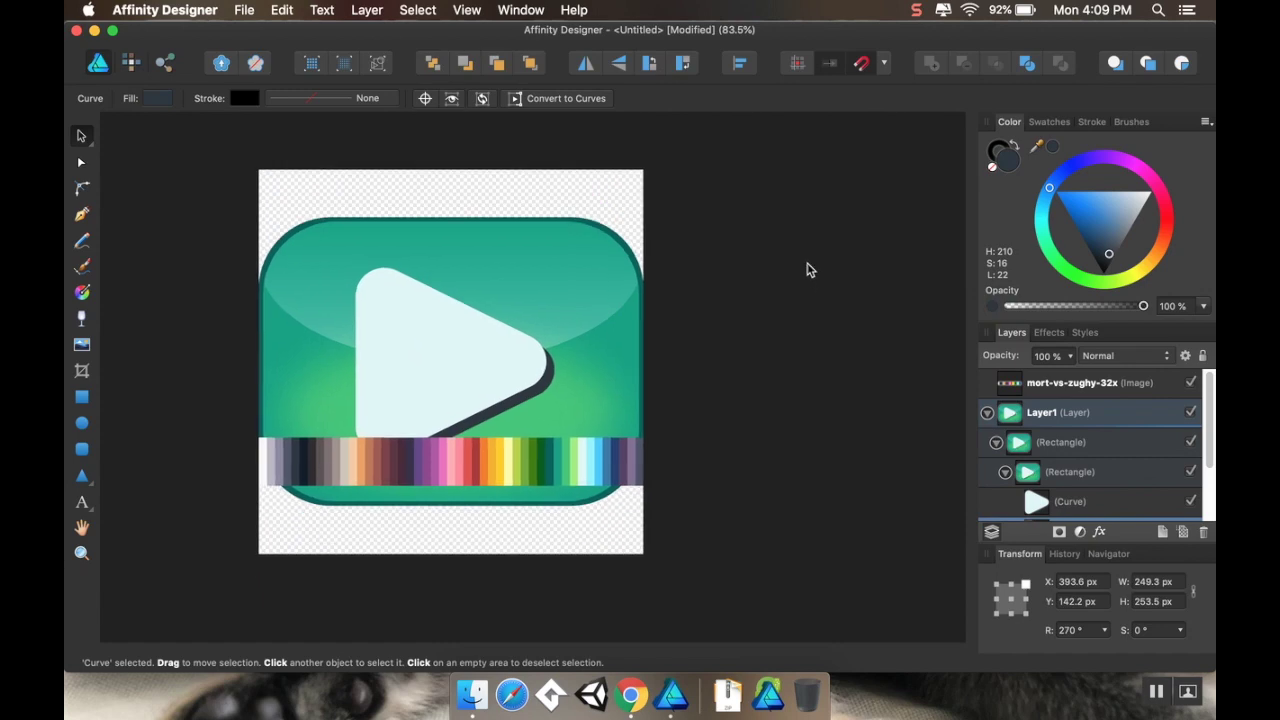
click(1190, 382)
scroll(766, 386, up, 1)
scroll(776, 396, up, 1)
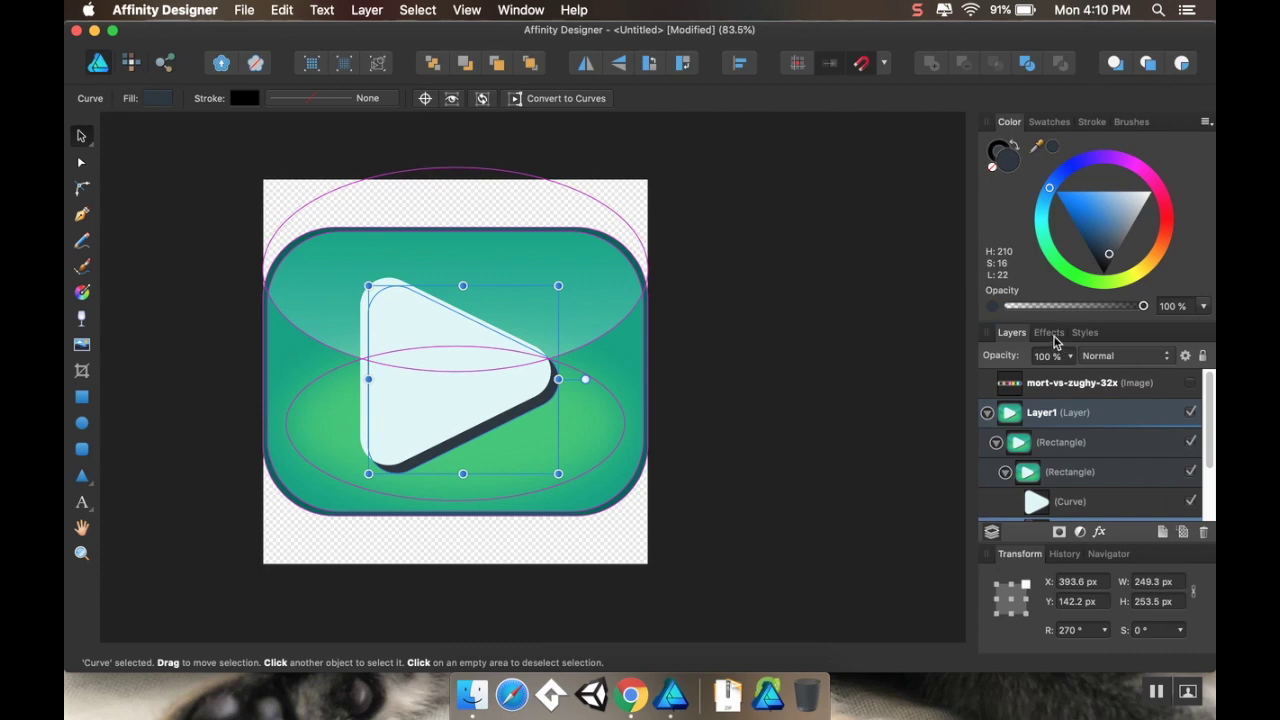
Soften the shadow copy with an 11.9 px Gaussian Blur
click(1052, 336)
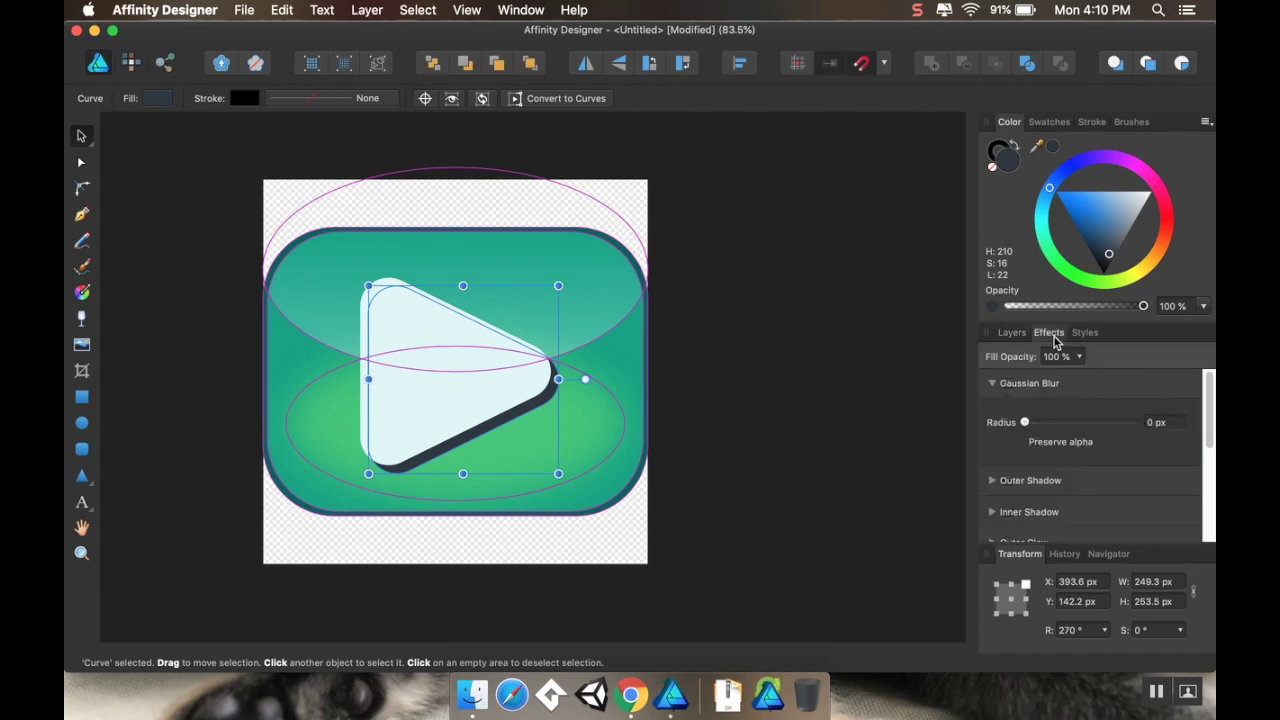
click(1006, 384)
drag(1025, 422, 1074, 424)
scroll(871, 437, up, 2)
scroll(850, 410, down, 4)
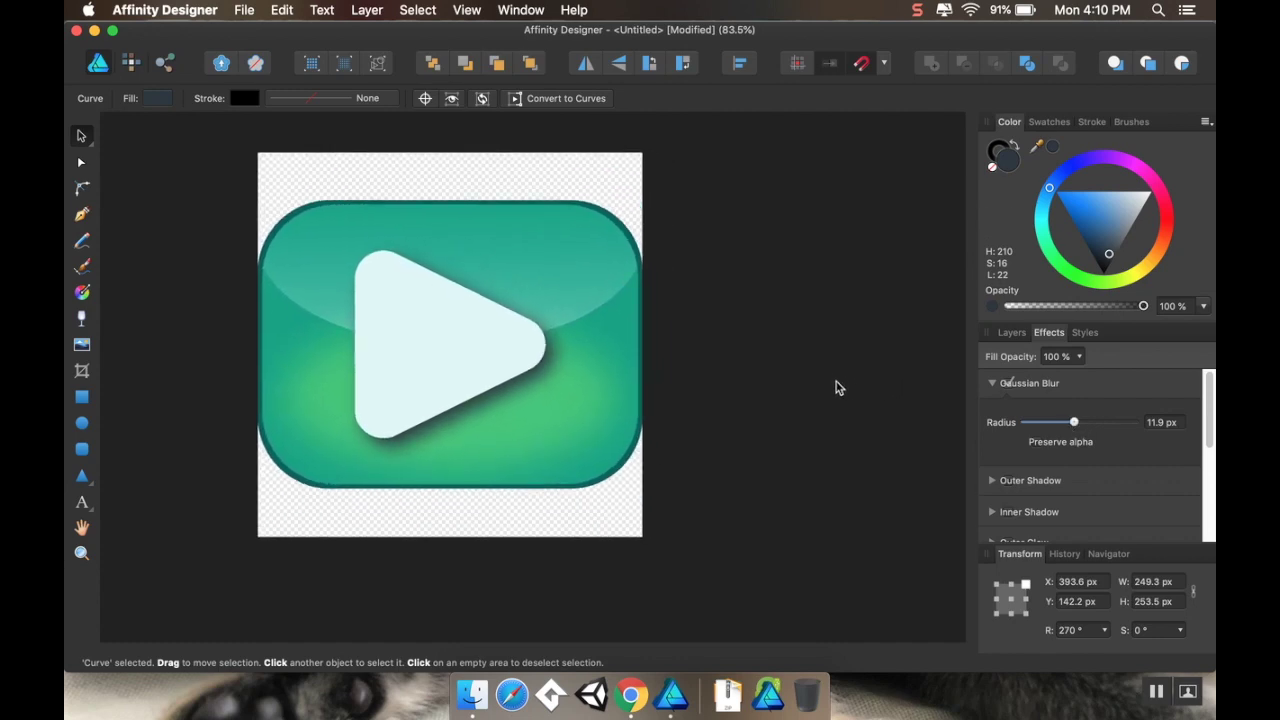
scroll(835, 385, left, 3)
scroll(835, 385, up, 2)
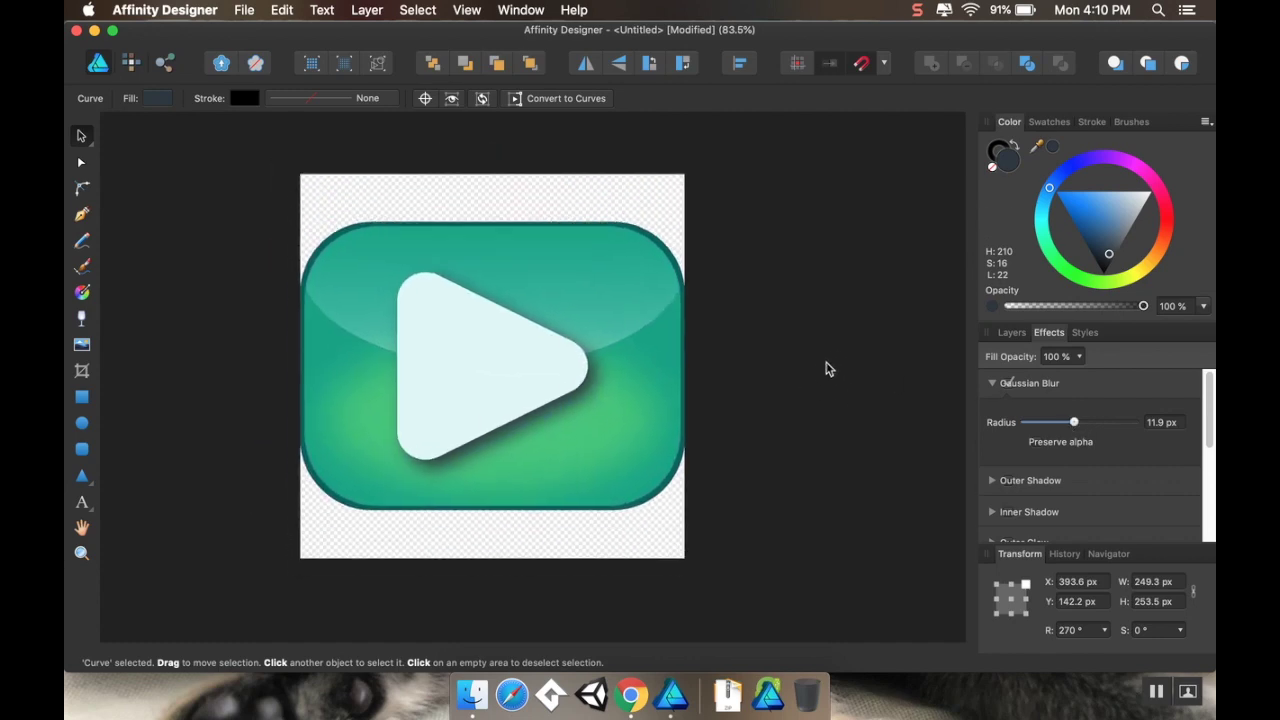
scroll(829, 369, left, 2)
scroll(840, 377, up, 2)
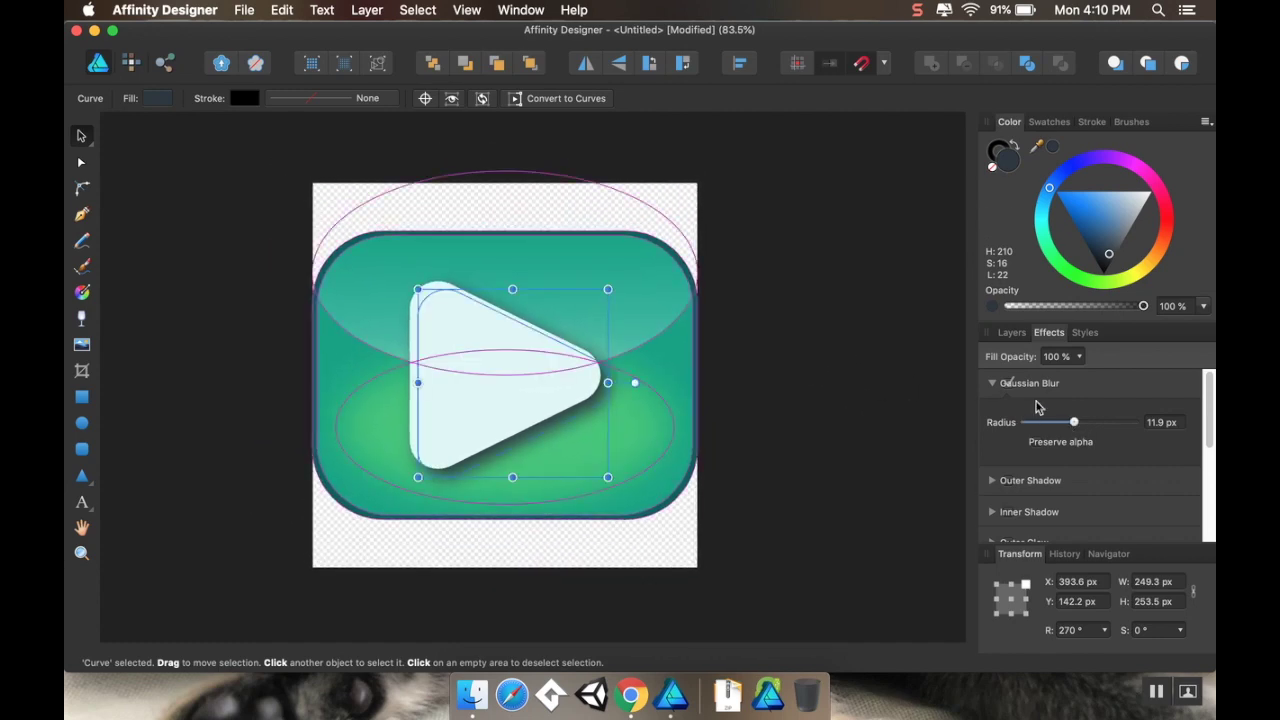
click(1012, 332)
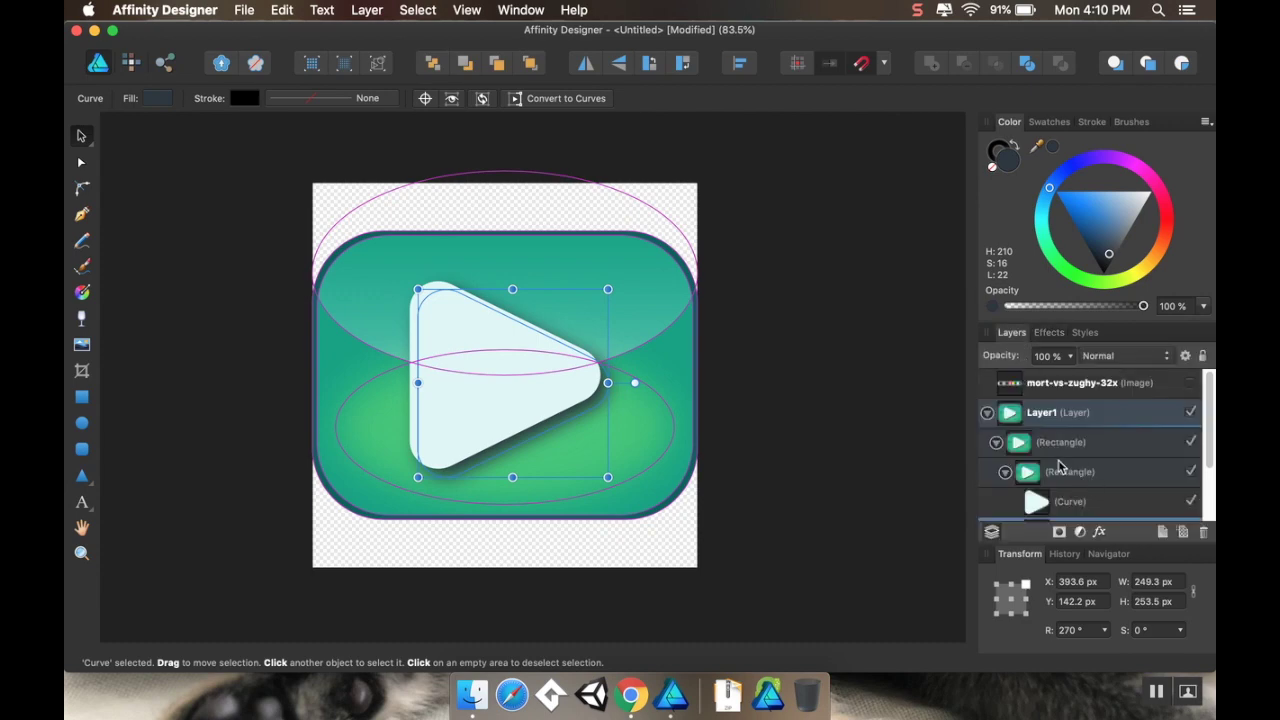
click(1063, 477)
scroll(1066, 472, down, 3)
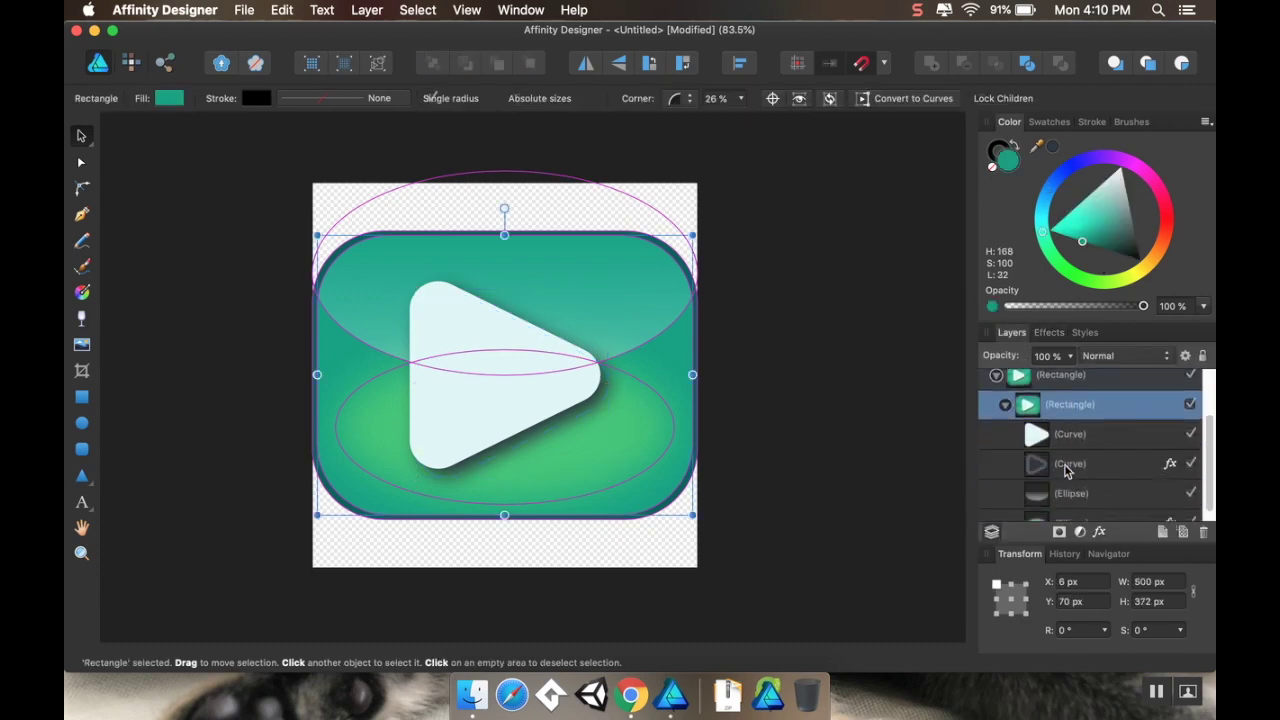
scroll(1047, 437, up, 1)
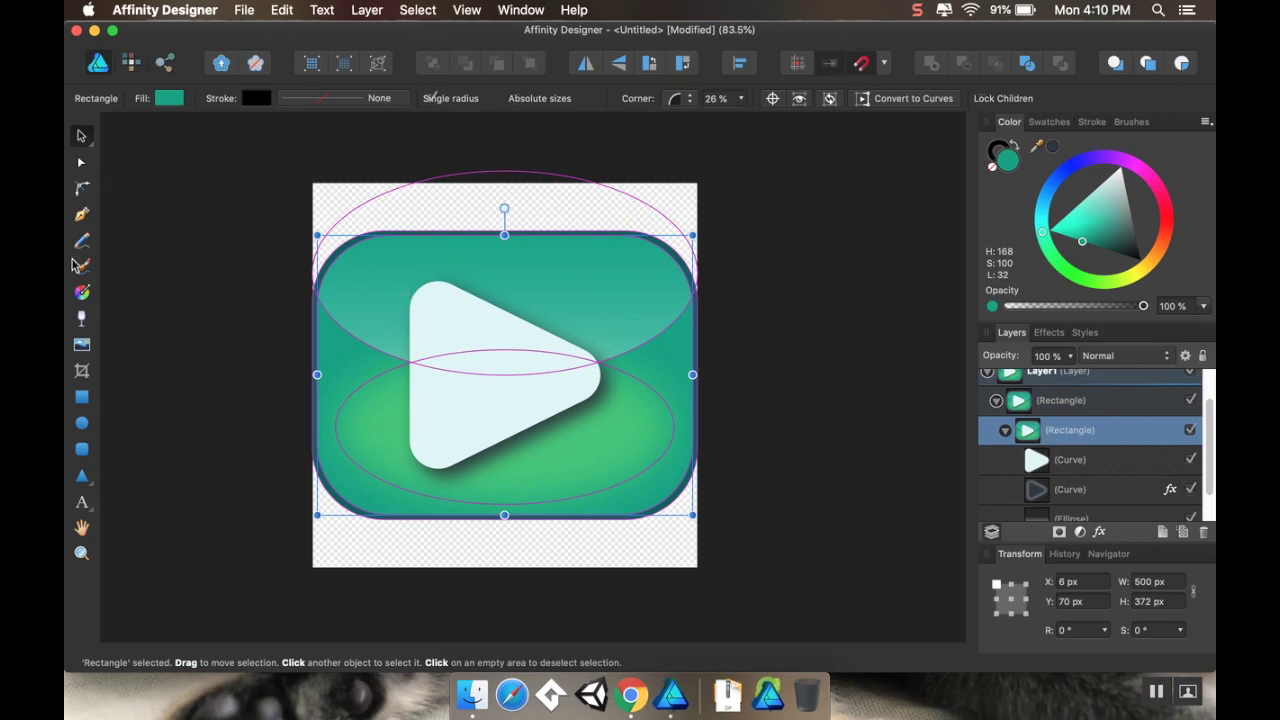
click(82, 450)
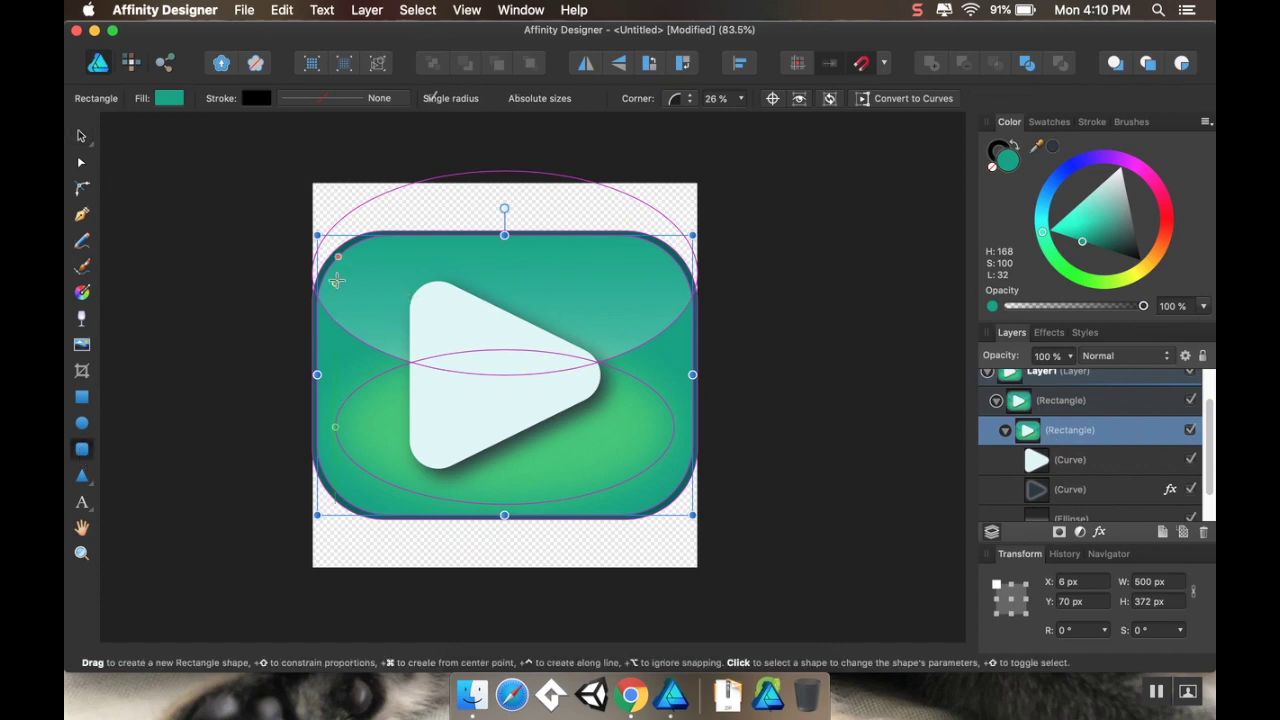
drag(337, 256, 338, 258)
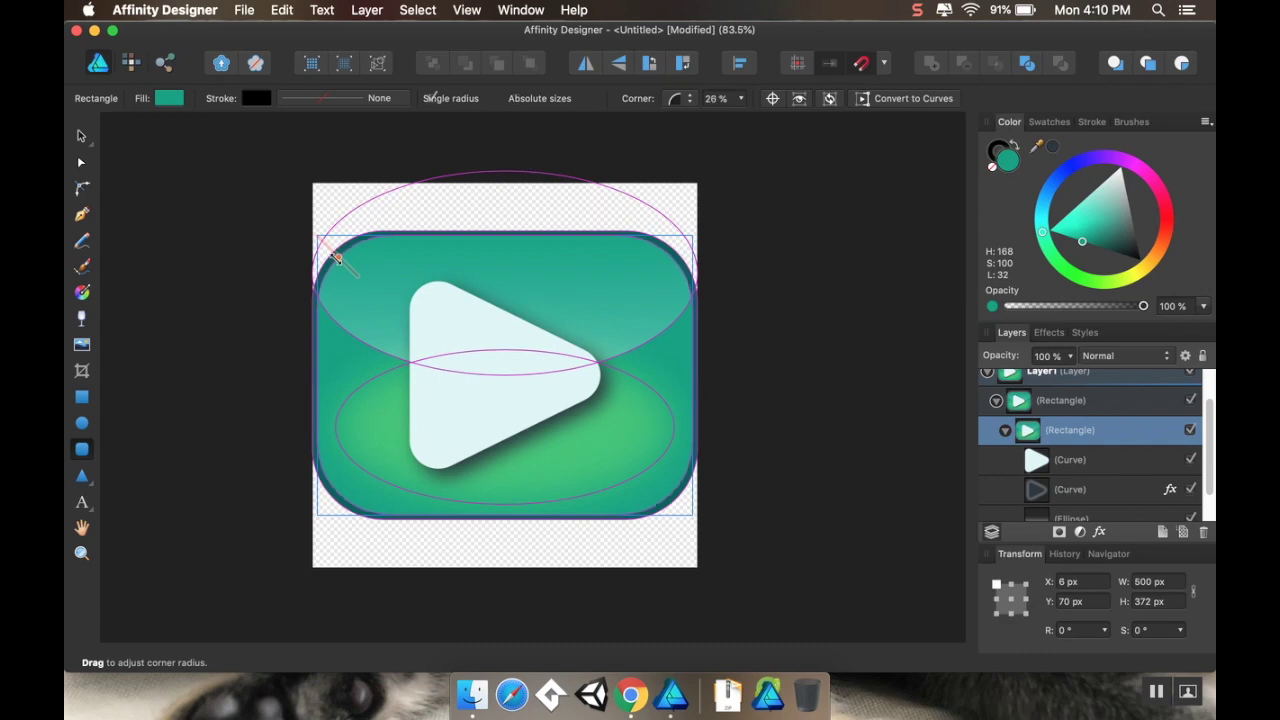
scroll(471, 329, right, 3)
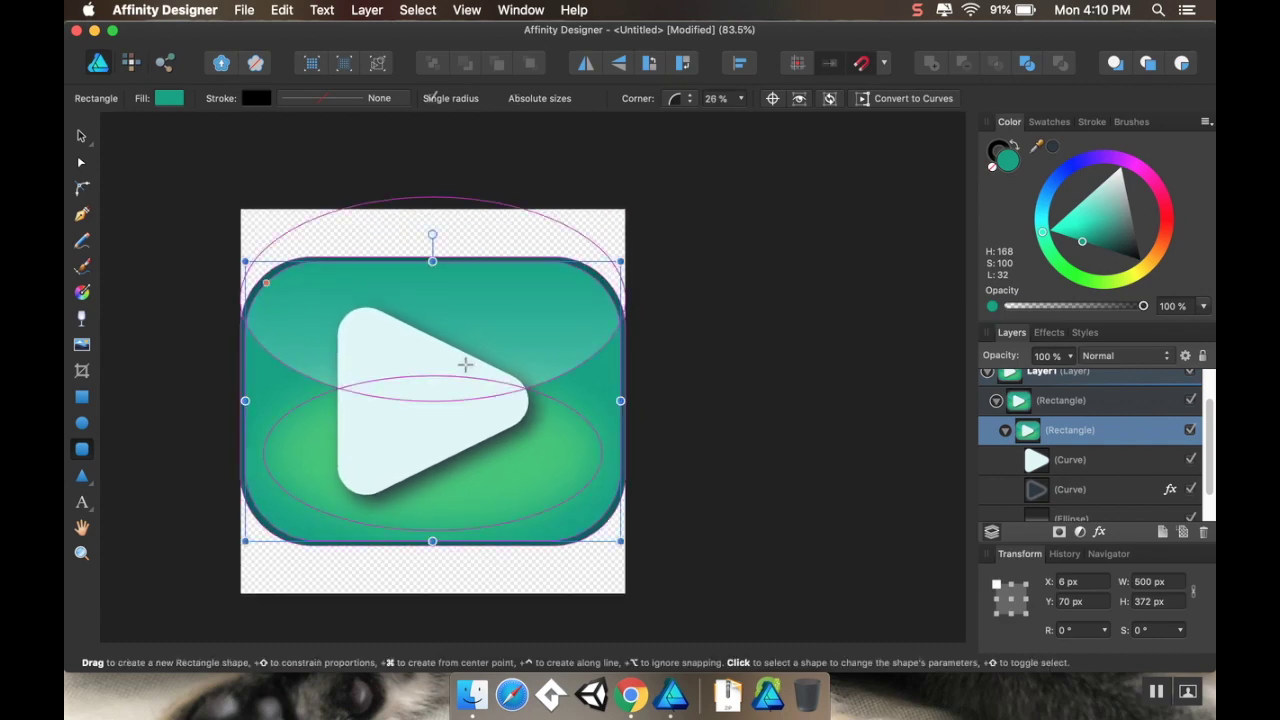
scroll(471, 329, right, 2)
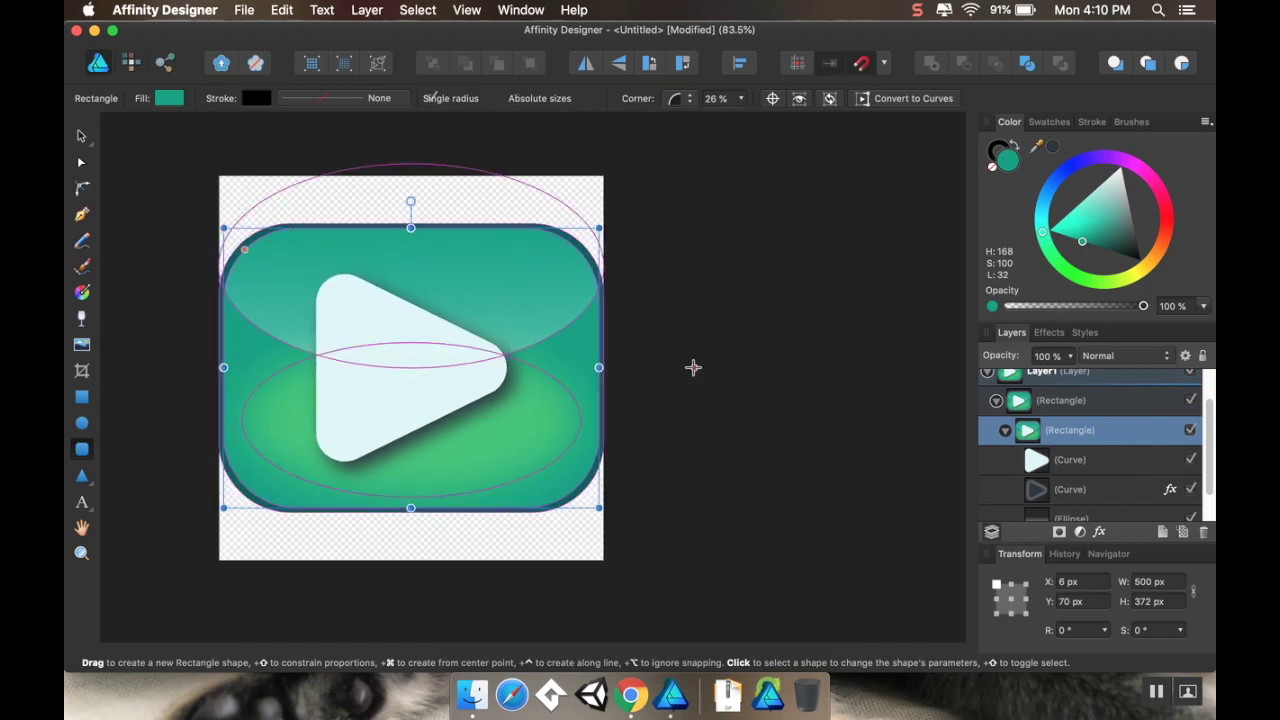
scroll(690, 353, left, 2)
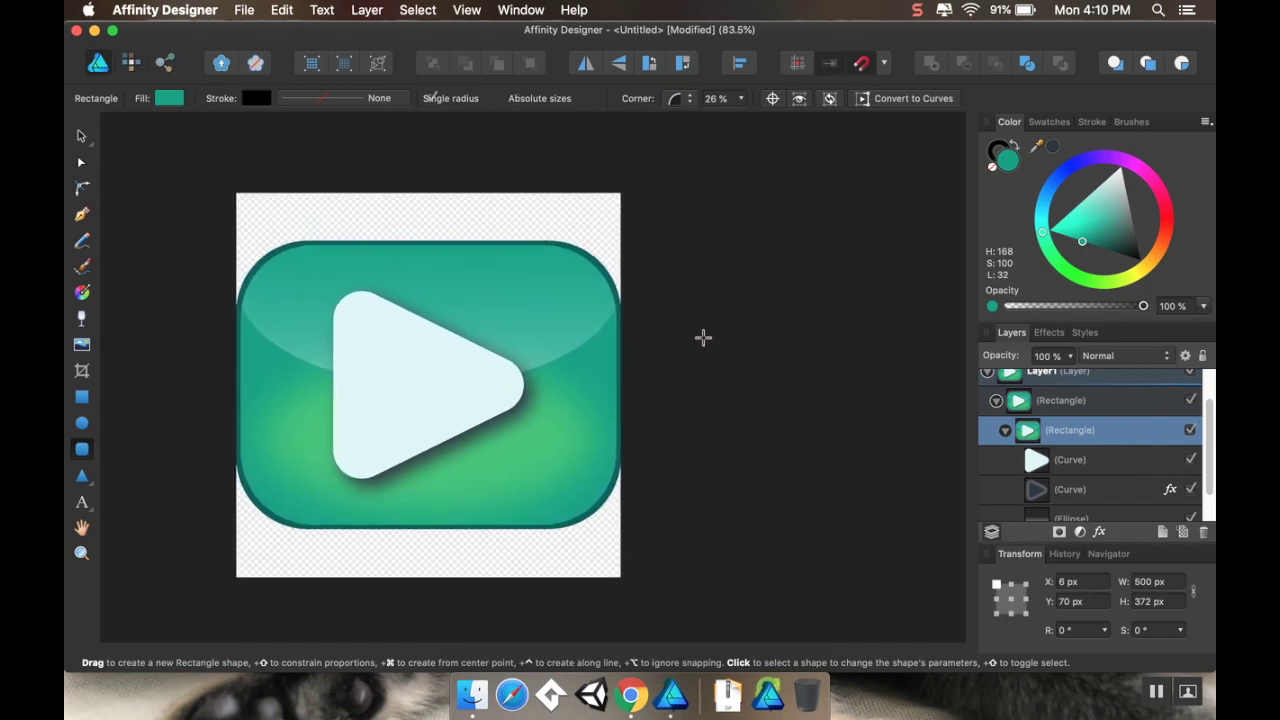
scroll(693, 302, down, 1)
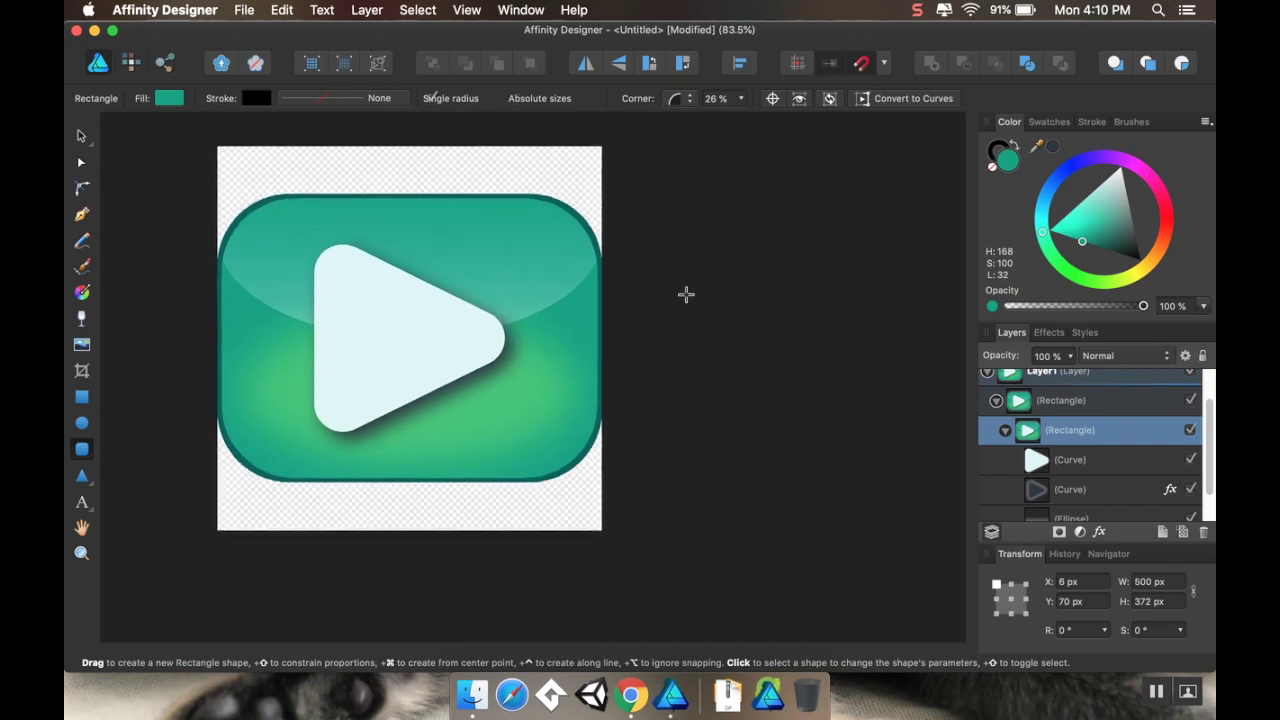
scroll(699, 303, down, 1)
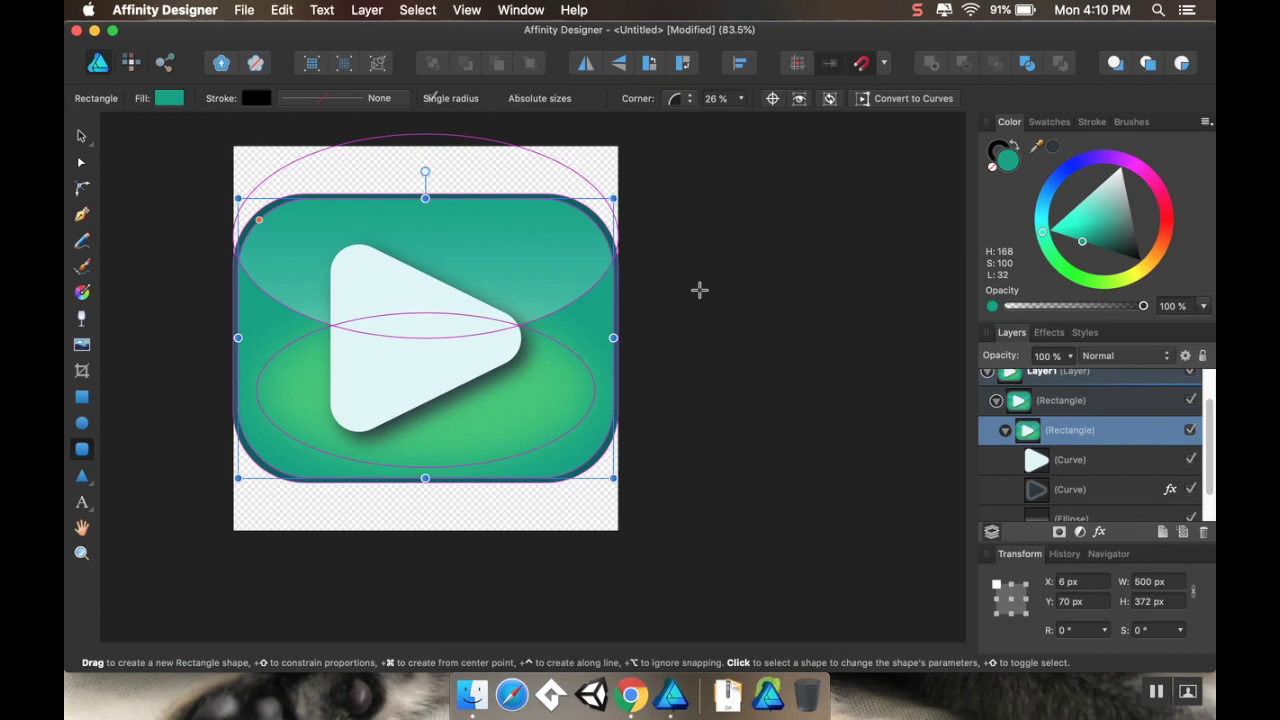
scroll(699, 290, left, 2)
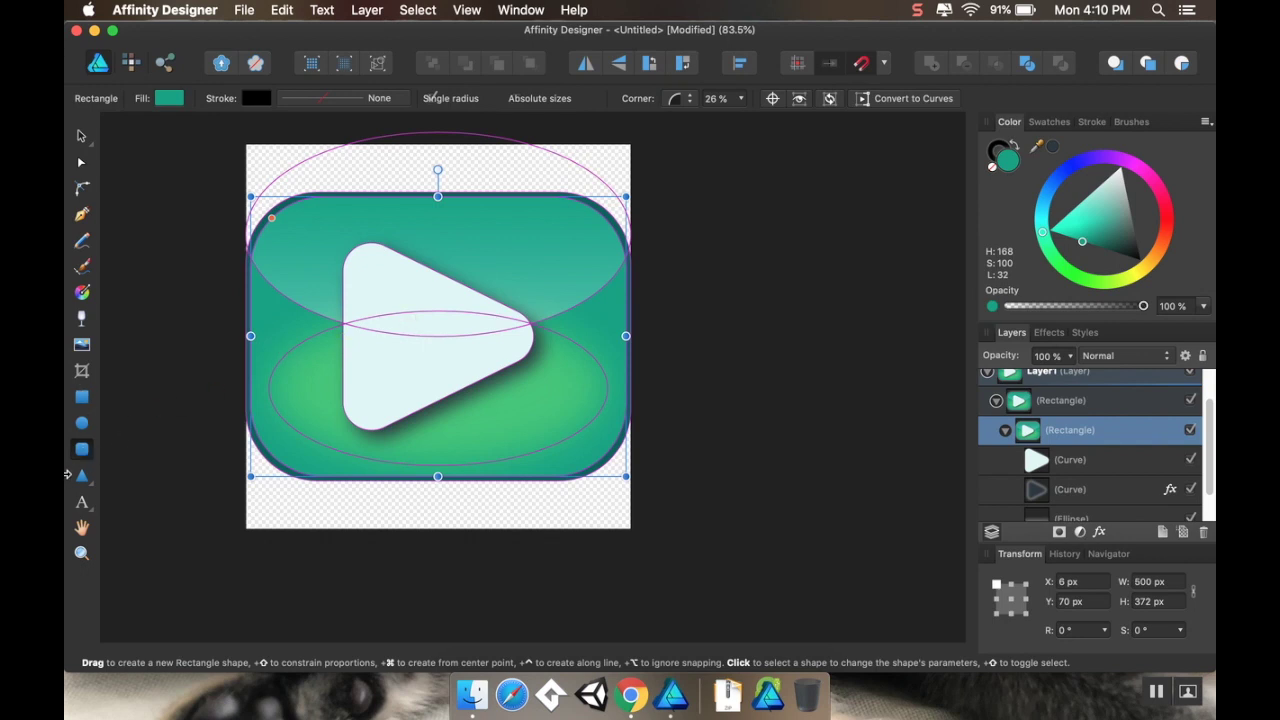
click(740, 362)
scroll(745, 362, left, 2)
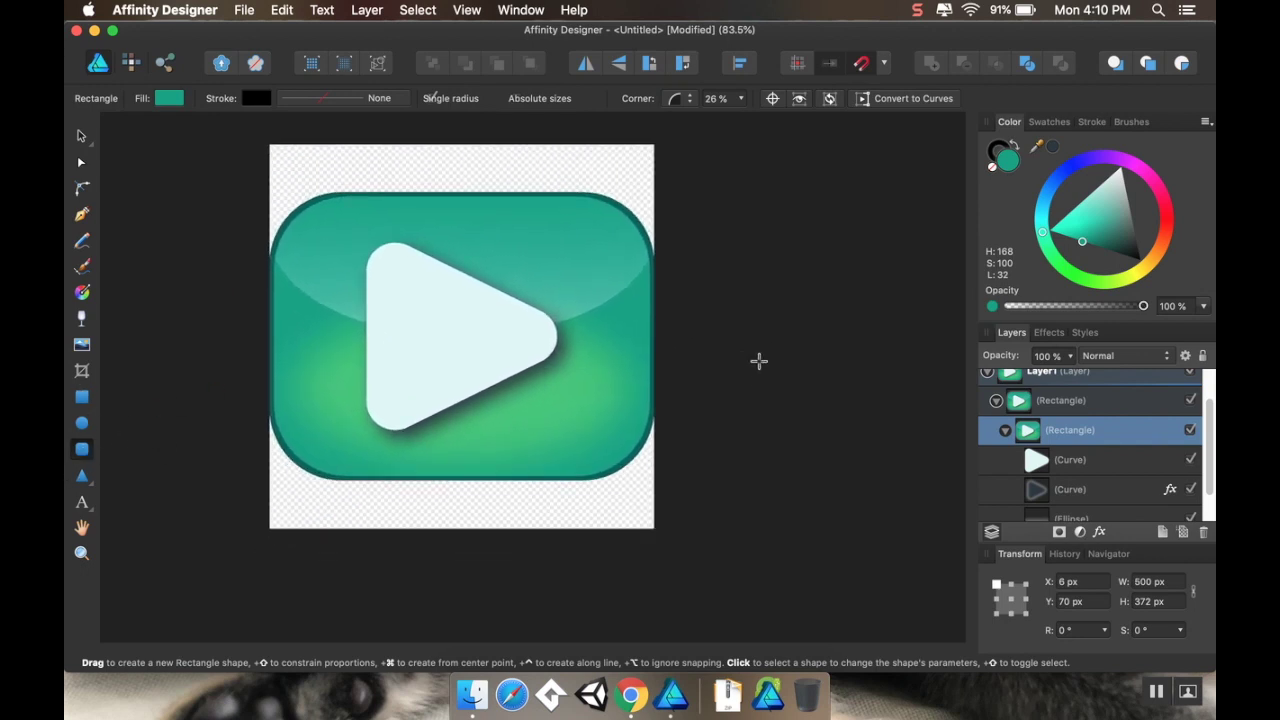
drag(759, 361, 732, 346)
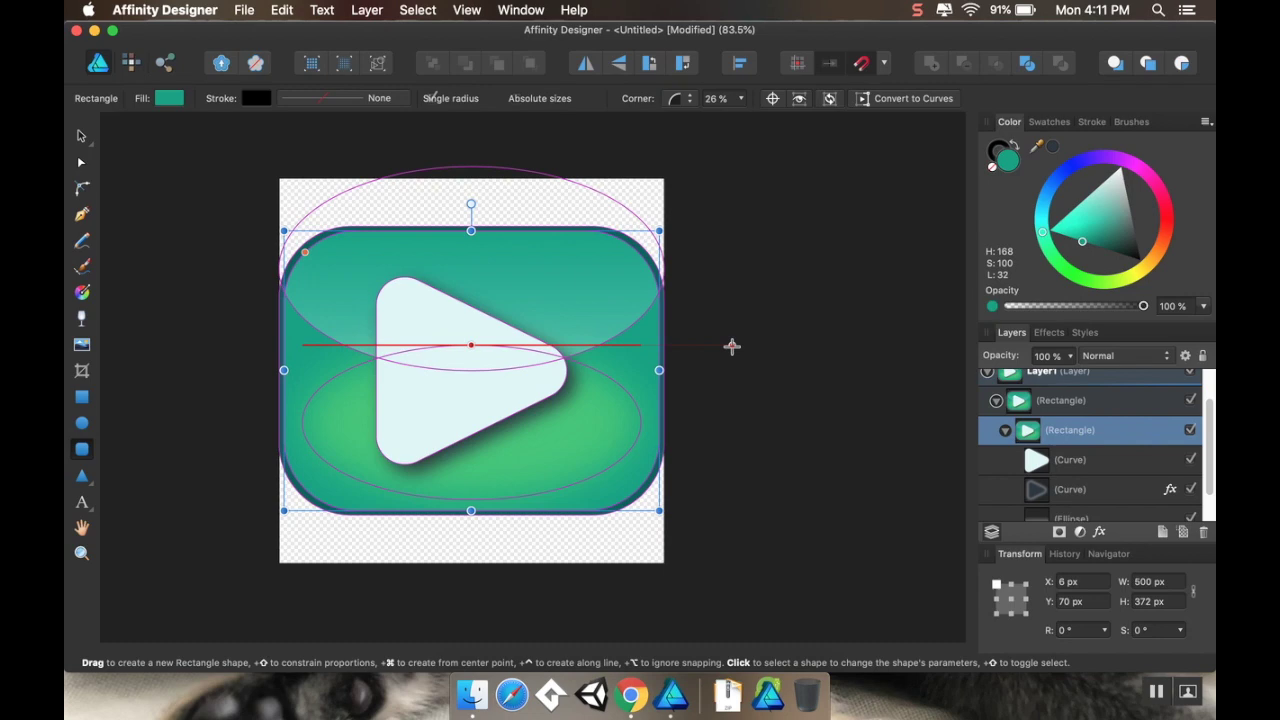
Scroll up to bring the mort-vs-zughy-32x palette strip into view above the new button base
scroll(590, 370, up, 2)
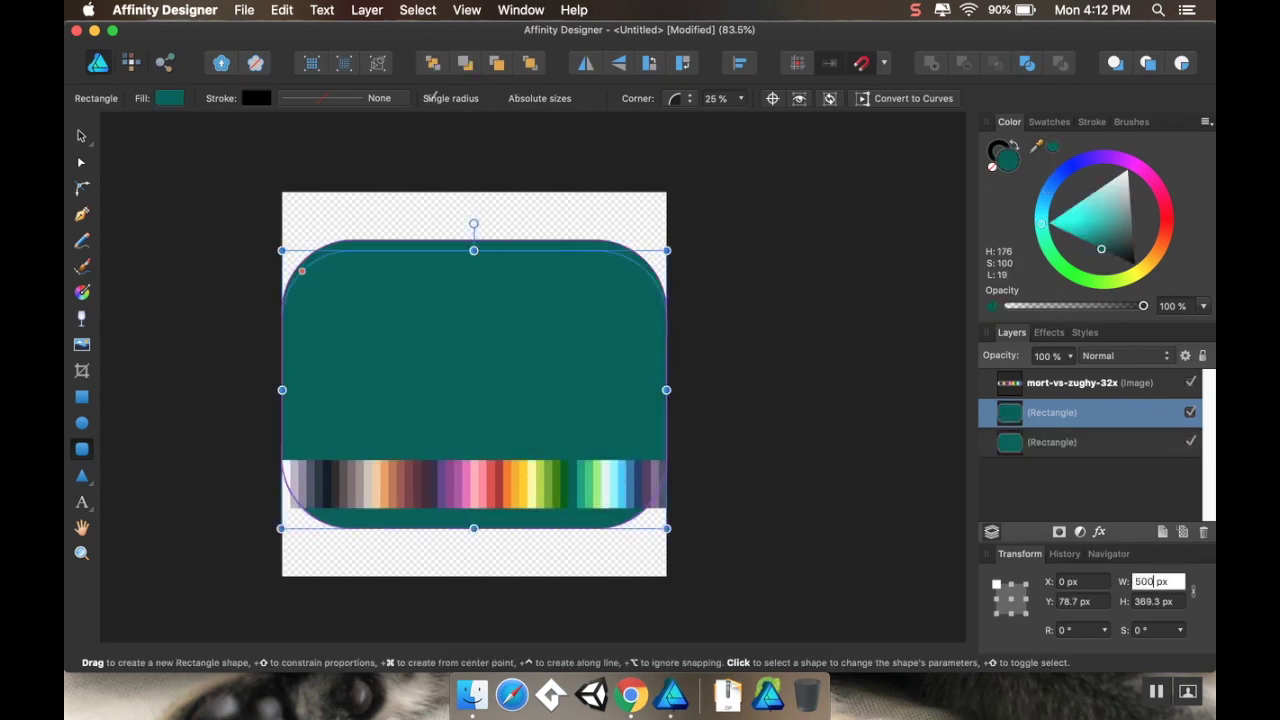
Sample a blue from the palette image to recolour the new button base
drag(1036, 146, 593, 485)
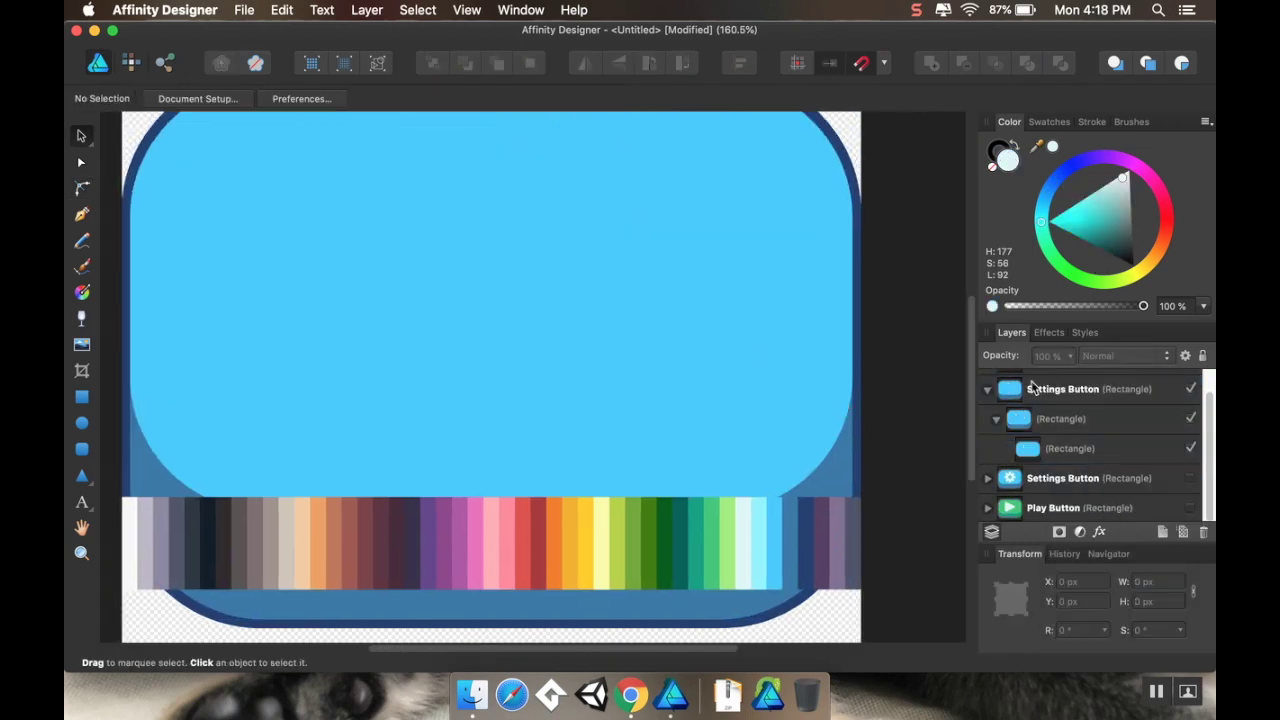
Draw a rounded rectangle on the second blue button as the speaker icon's body
drag(317, 283, 513, 457)
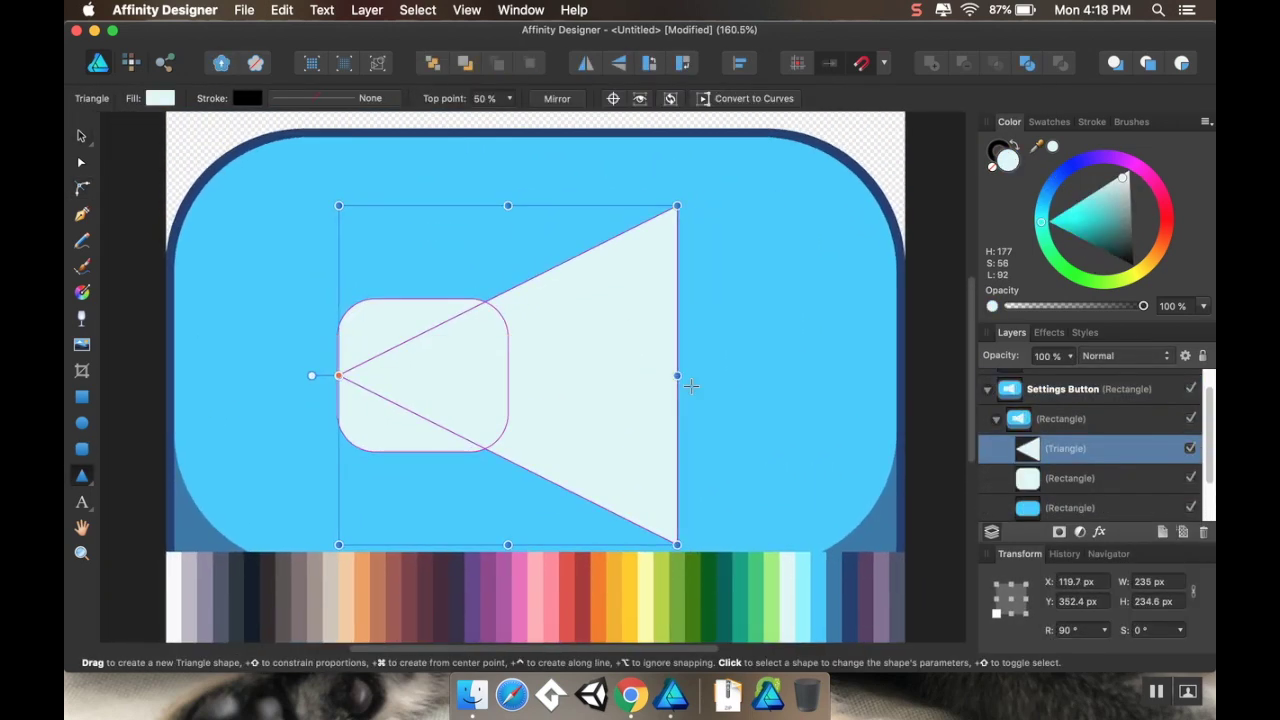